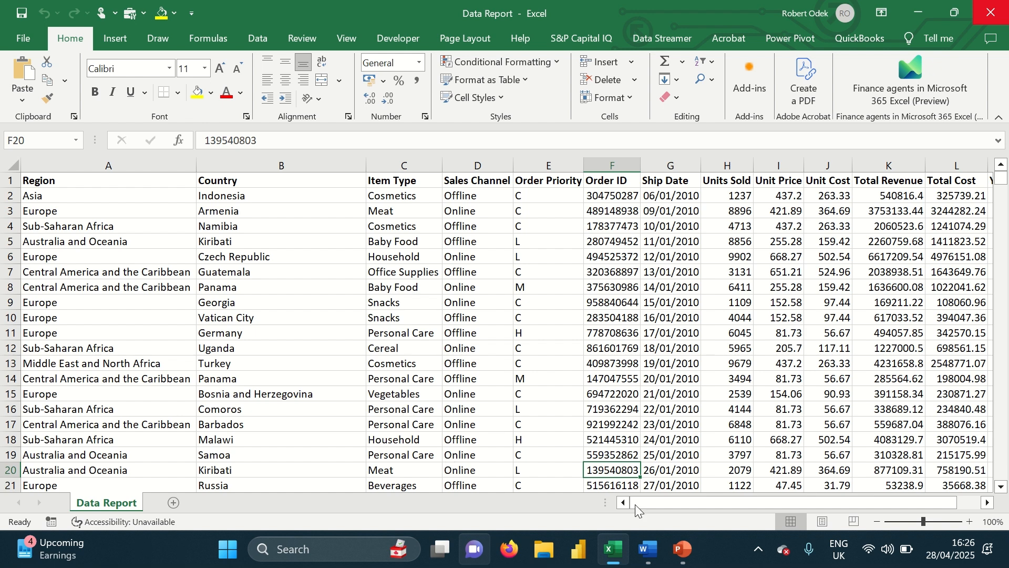
- Switch to the Word document of analysis questions and select "What is the total revenue by region and year?"
left_click(647, 549)
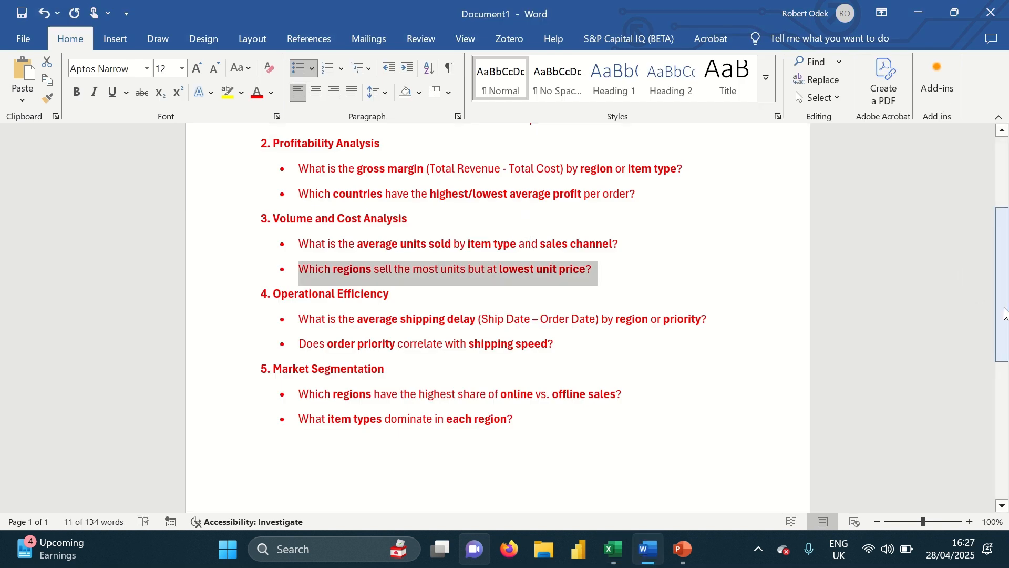
left_click_drag(1002, 278, 1002, 208)
left_click(399, 213)
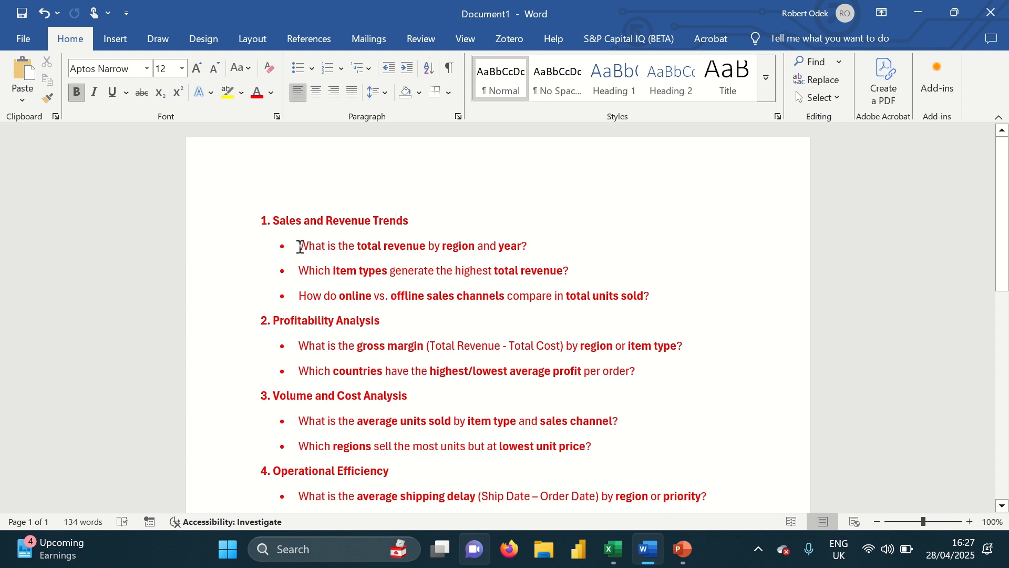
left_click_drag(300, 246, 531, 246)
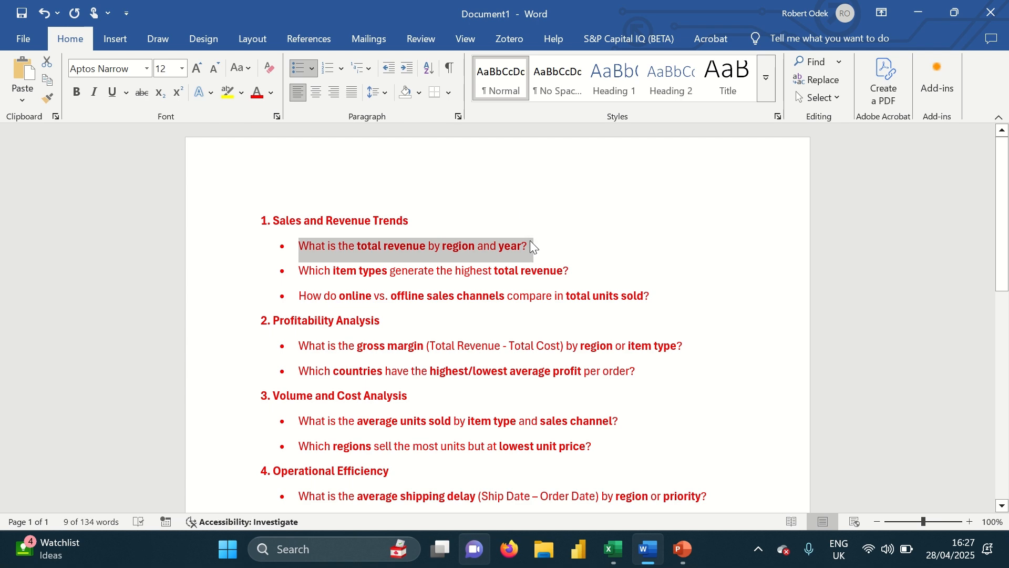
- Switch to the Excel Data Report and create a PivotTable from the range A1:N1002 on a new worksheet
left_click(613, 549)
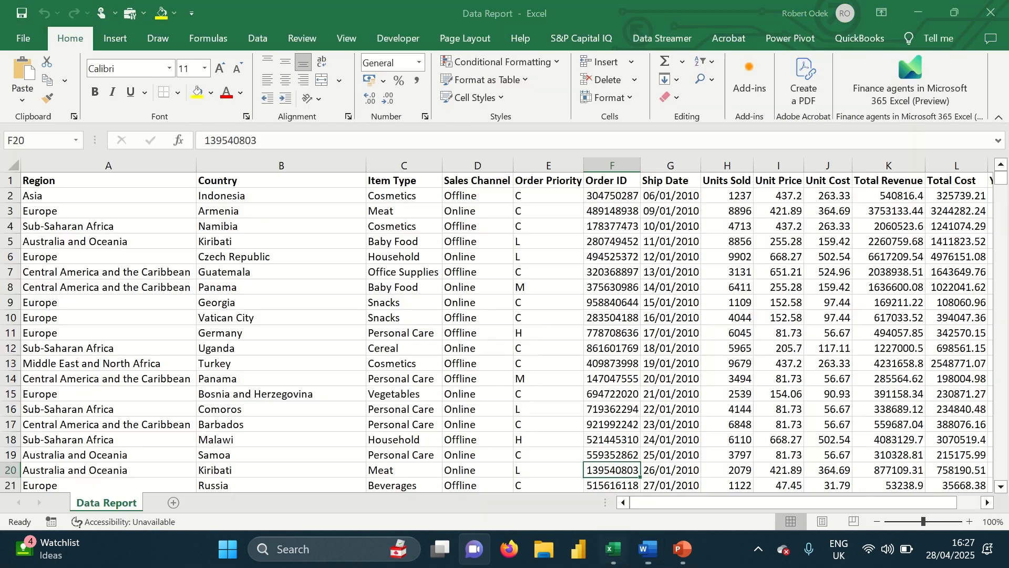
left_click(691, 315)
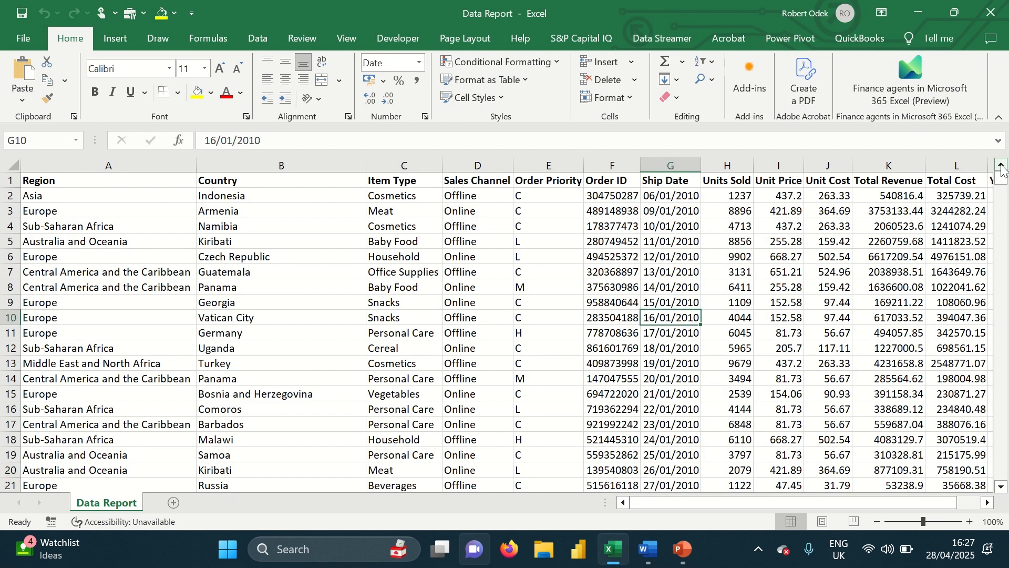
left_click_drag(1002, 179, 1002, 153)
left_click(76, 182)
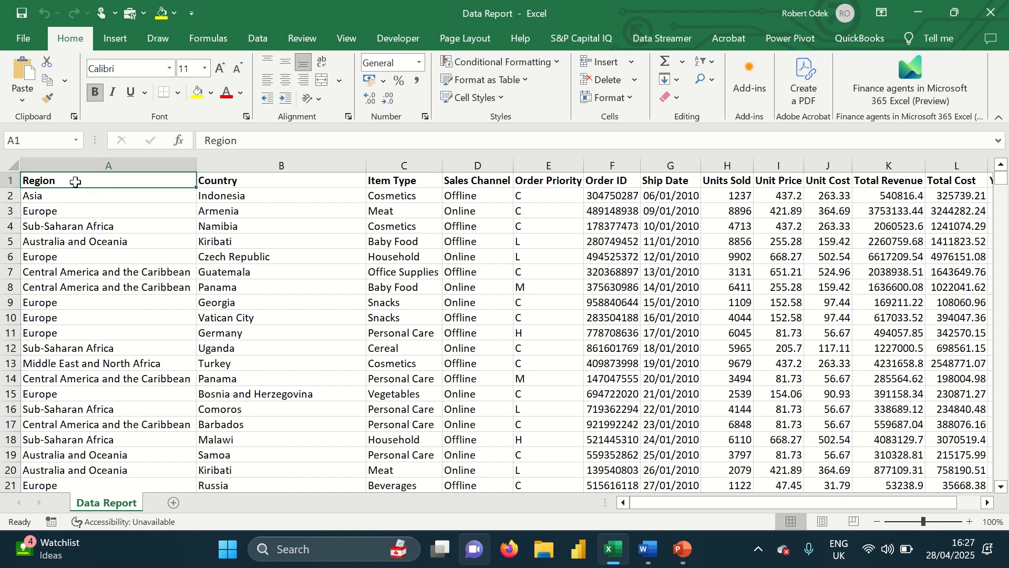
key("ctrl+shift+Right")
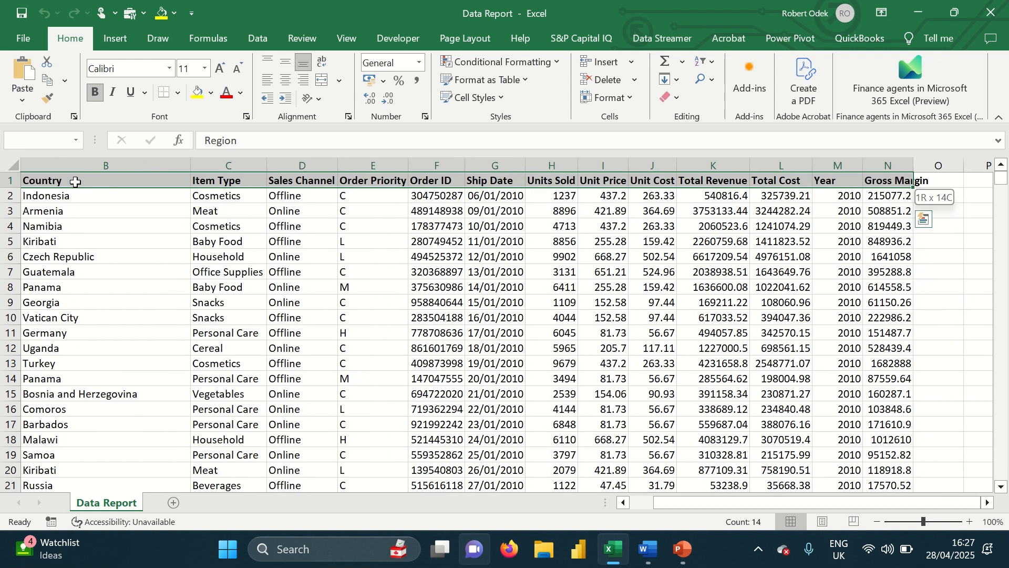
key("ctrl+shift+Down")
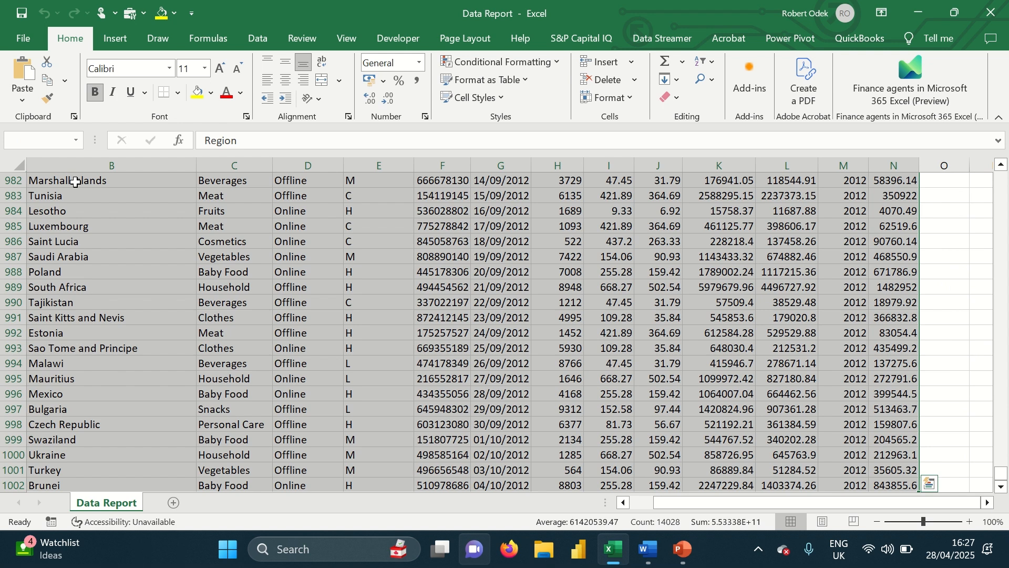
left_click(104, 47)
left_click(37, 96)
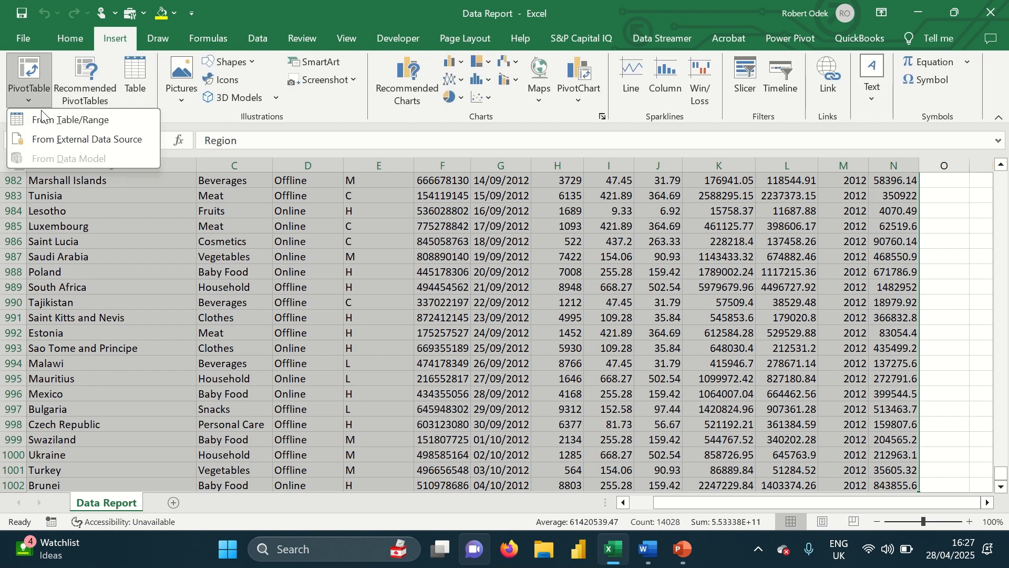
left_click(45, 120)
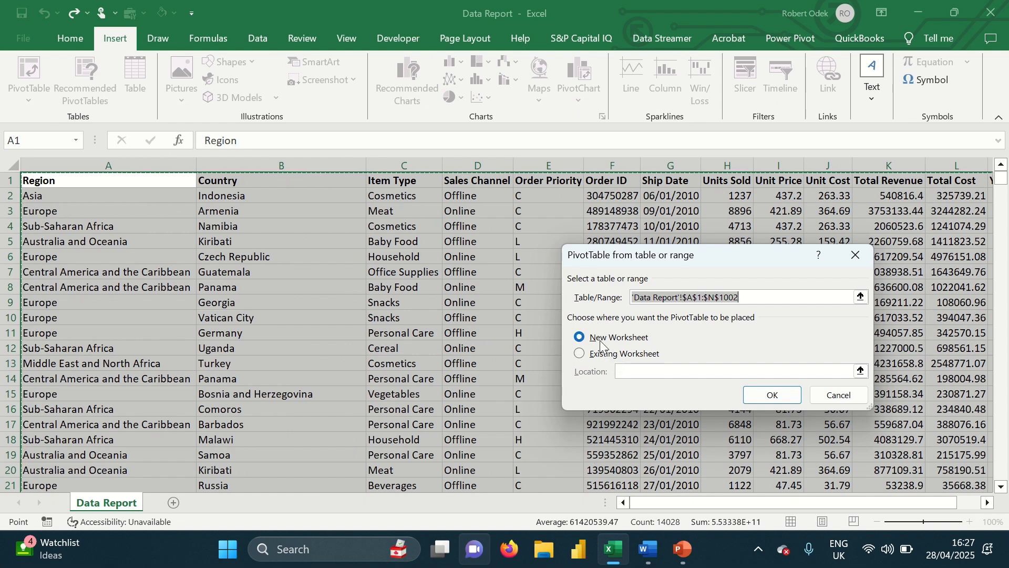
left_click(770, 394)
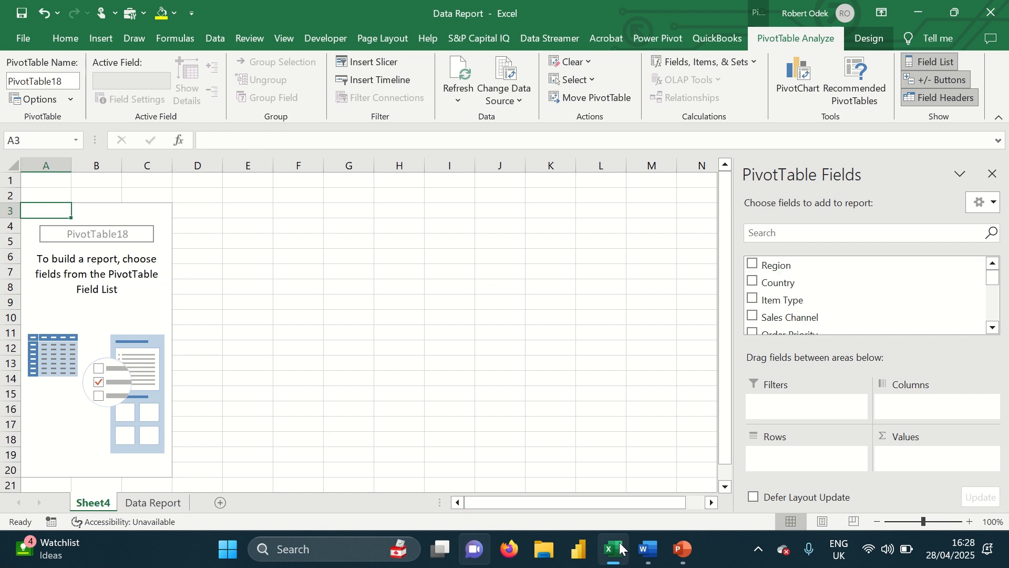
- Copy the selected total revenue question from the Word document into cell A2 of the PivotTable sheet in Excel
left_click(645, 550)
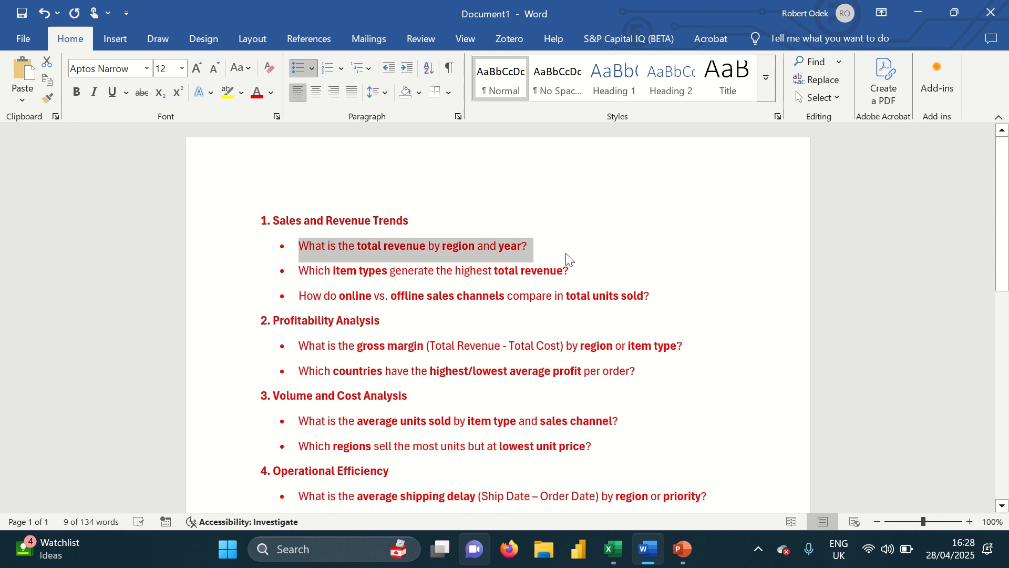
left_click(613, 550)
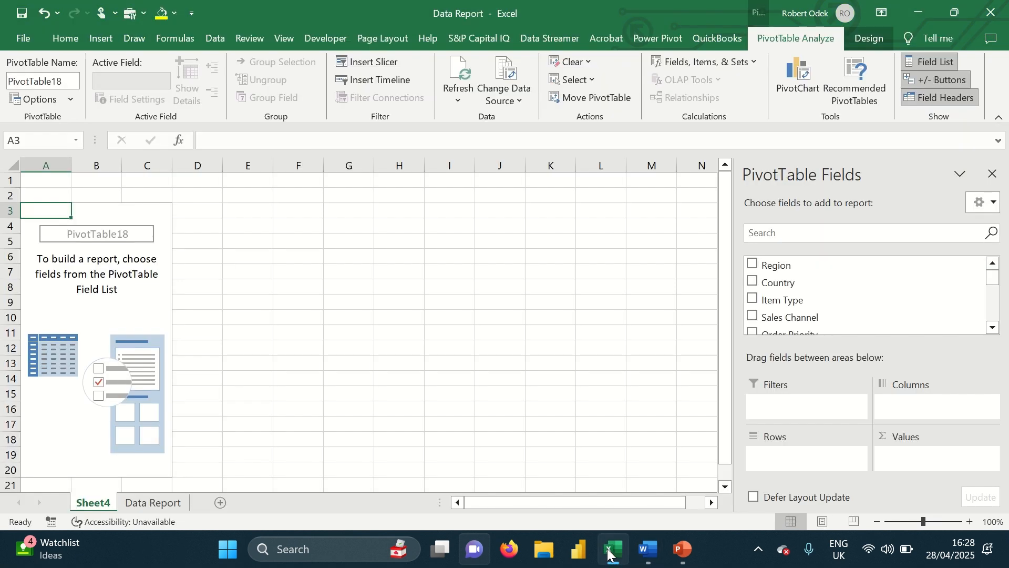
left_click(66, 192)
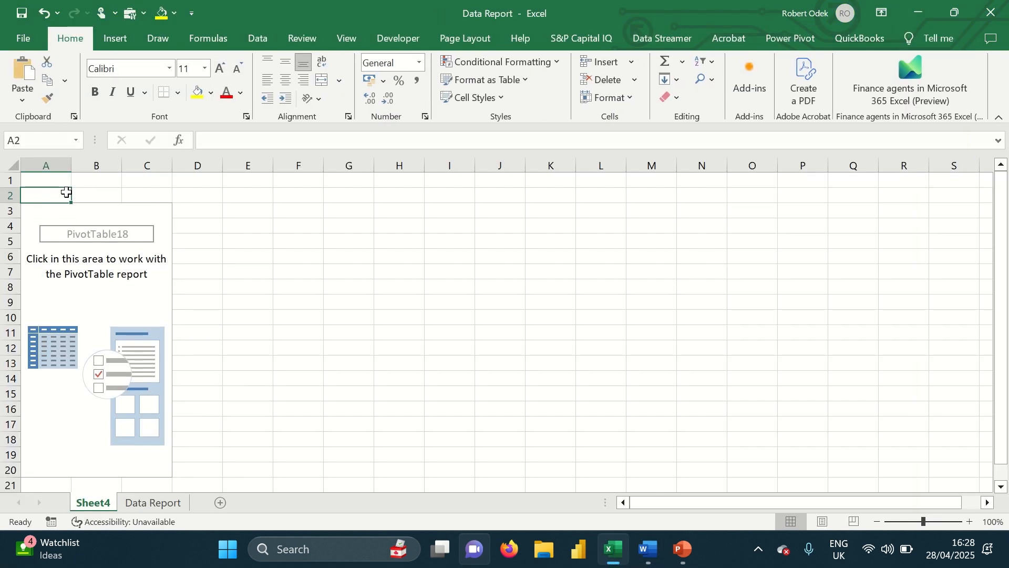
key("ctrl+v")
left_click(322, 273)
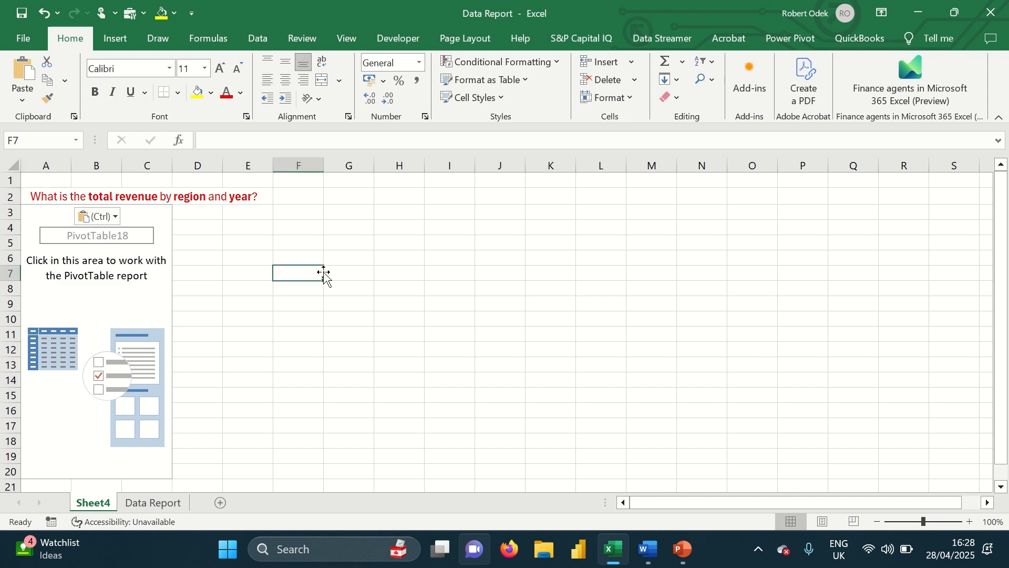
- On the Data Report sheet, autofit the width of the Gross Margin column
left_click(152, 502)
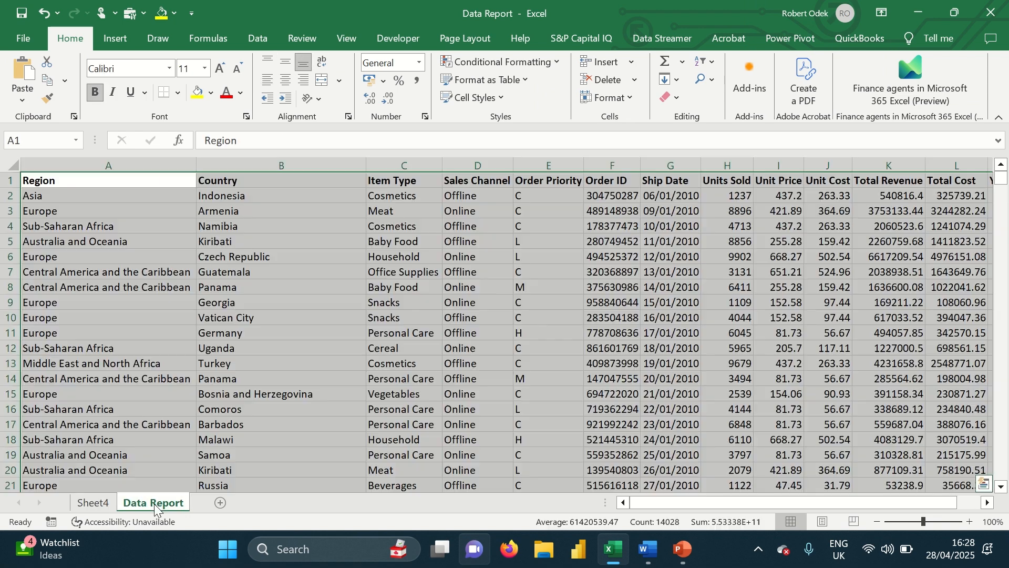
scroll(667, 298, "right", 3)
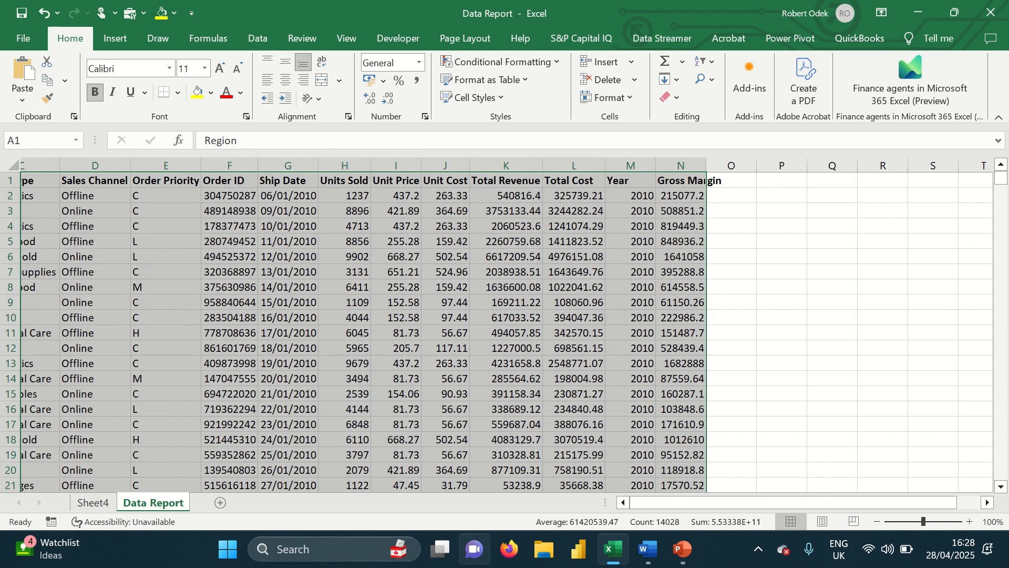
left_click(685, 227)
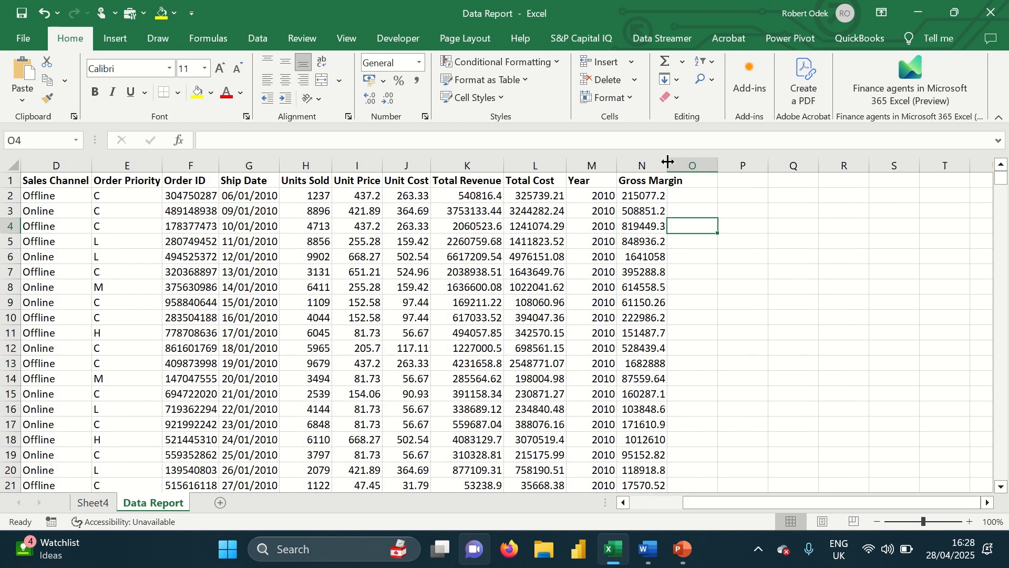
double_click(668, 164)
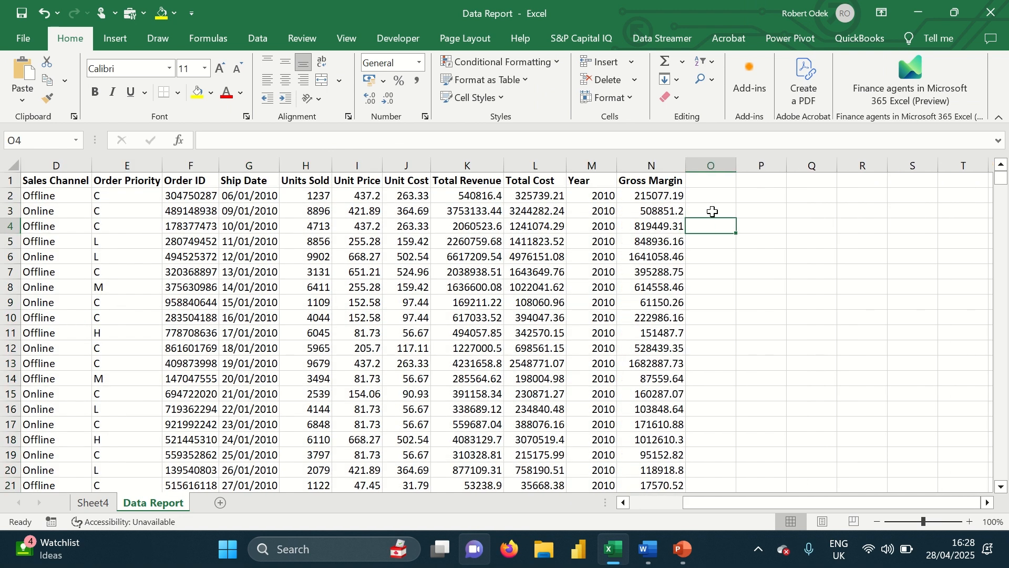
- Enter the heading Year in cell O1, beside the Gross Margin column
left_click(714, 180)
type("Ye")
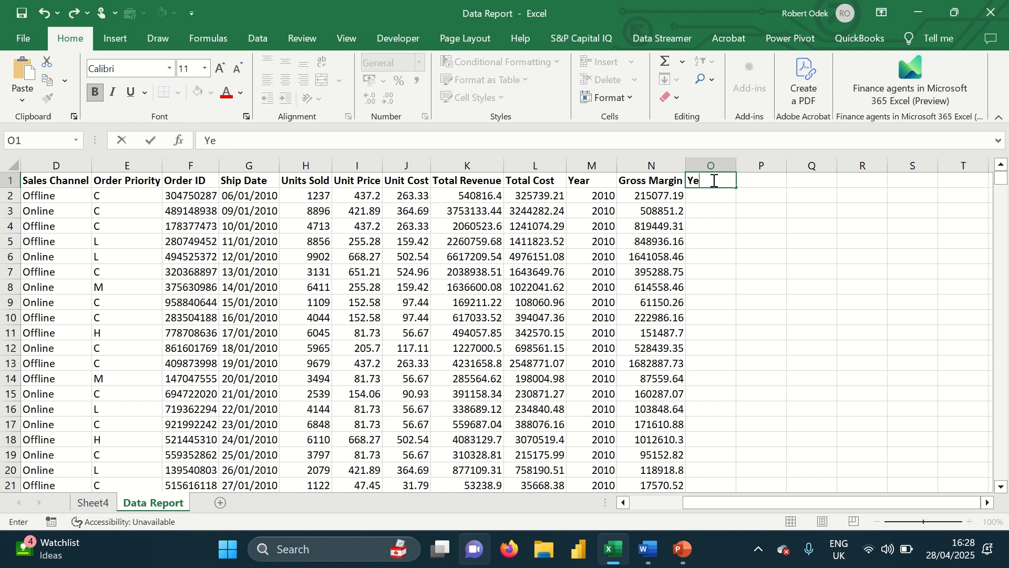
type("rsar")
key("Return")
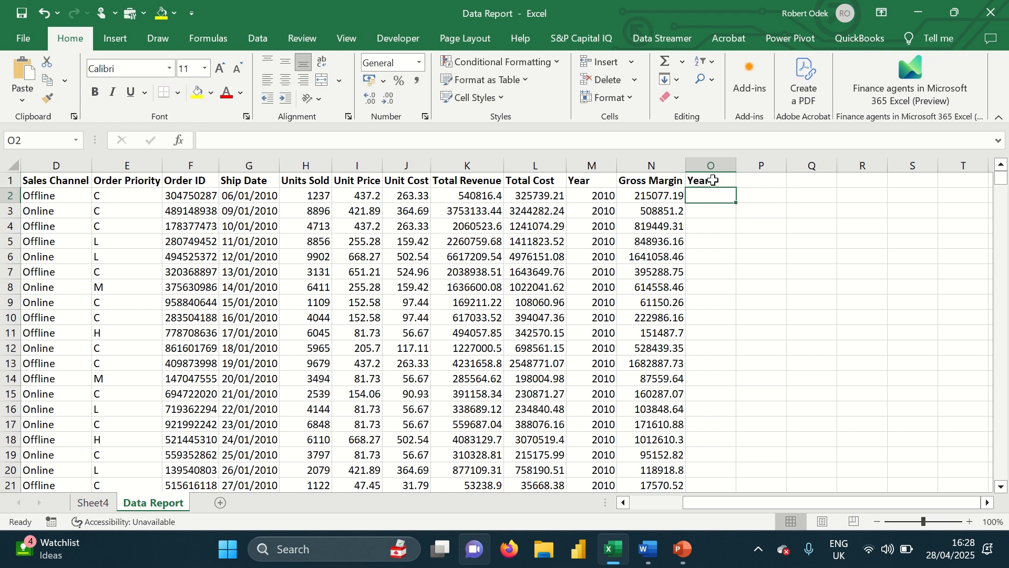
- Enter =YEAR(G2) in cell O2 to extract the ship date's year and fill the formula down the column
type("=")
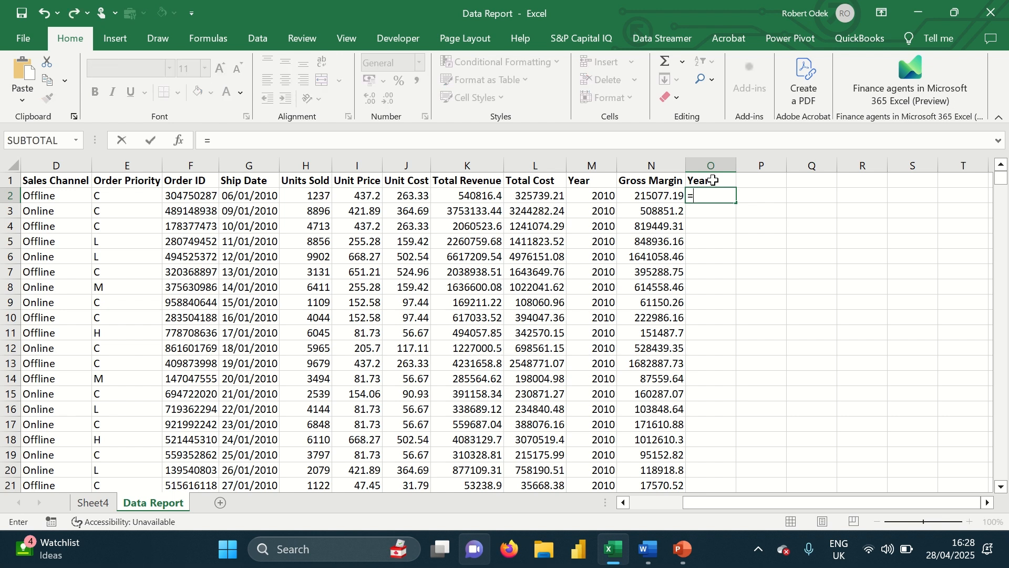
type("Y")
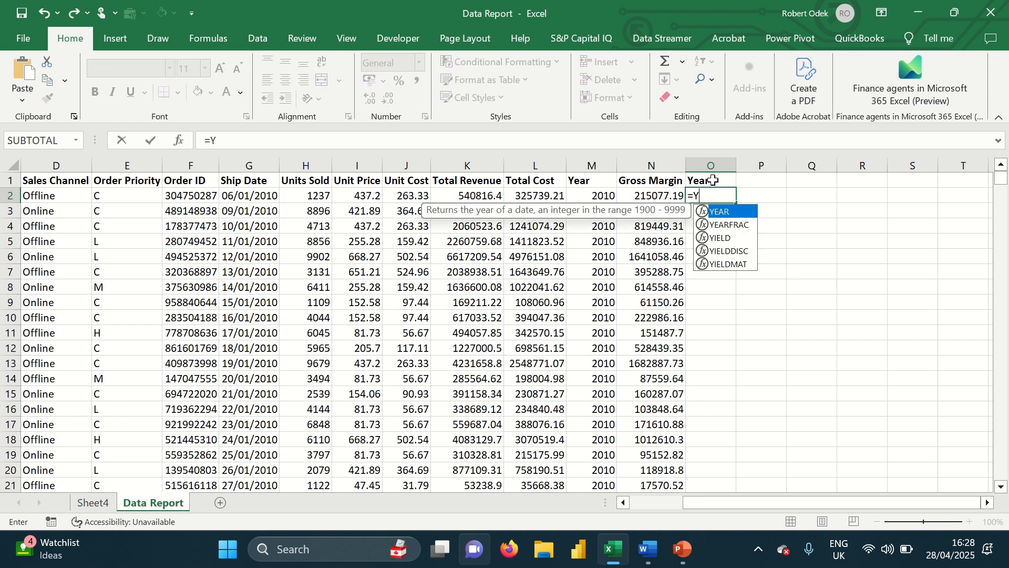
double_click(728, 212)
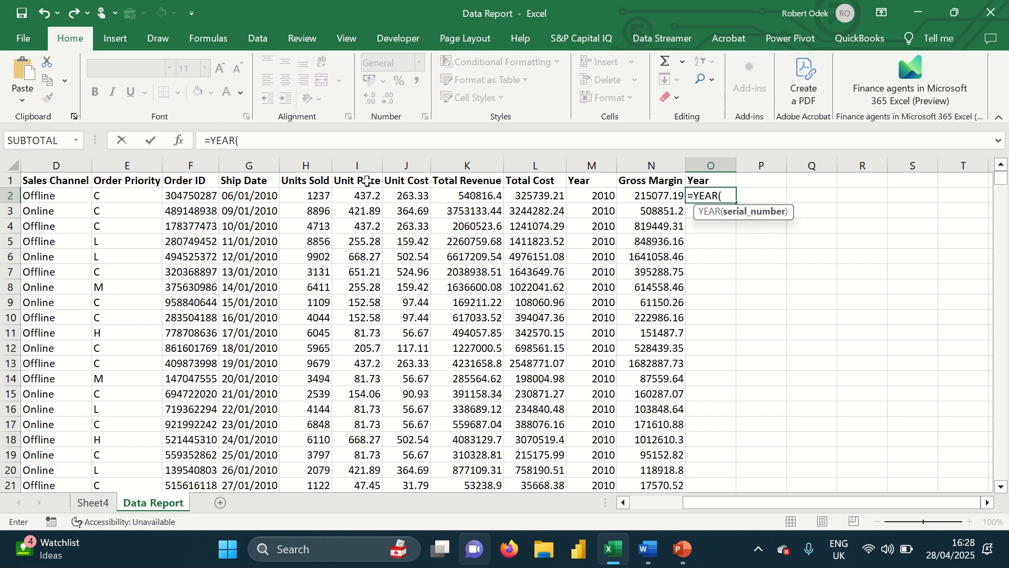
left_click(249, 196)
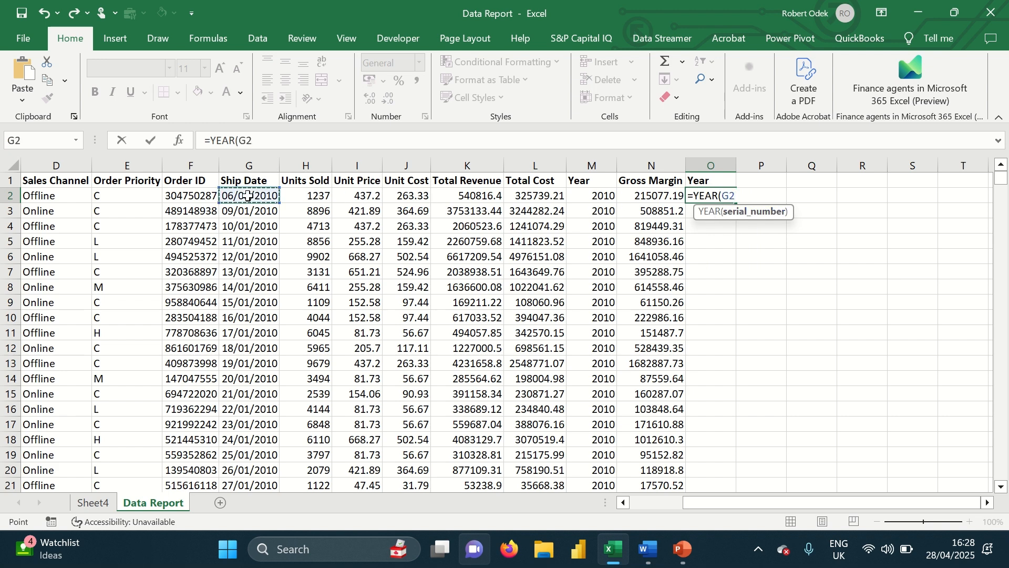
type(")")
key("Return")
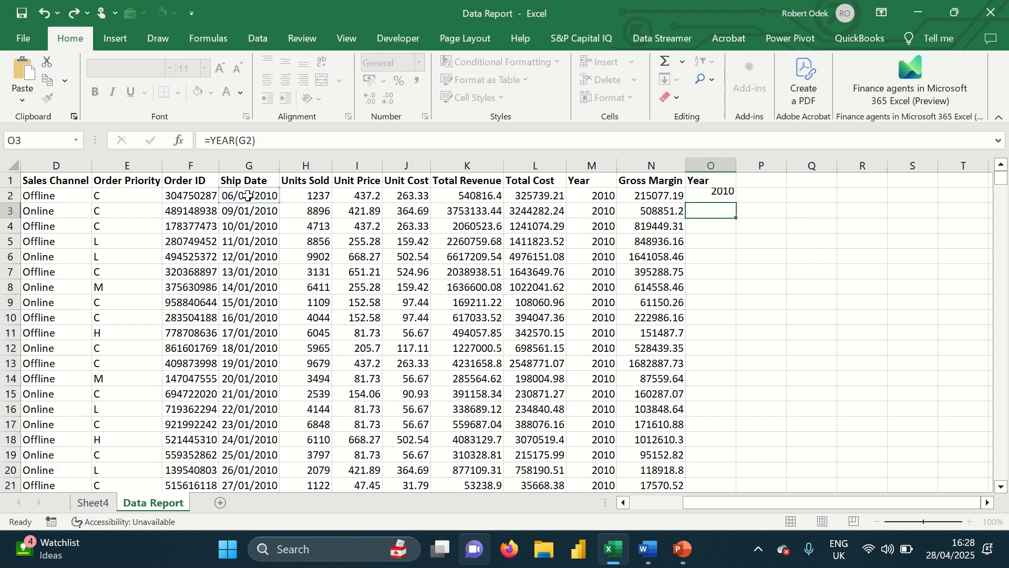
left_click(702, 196)
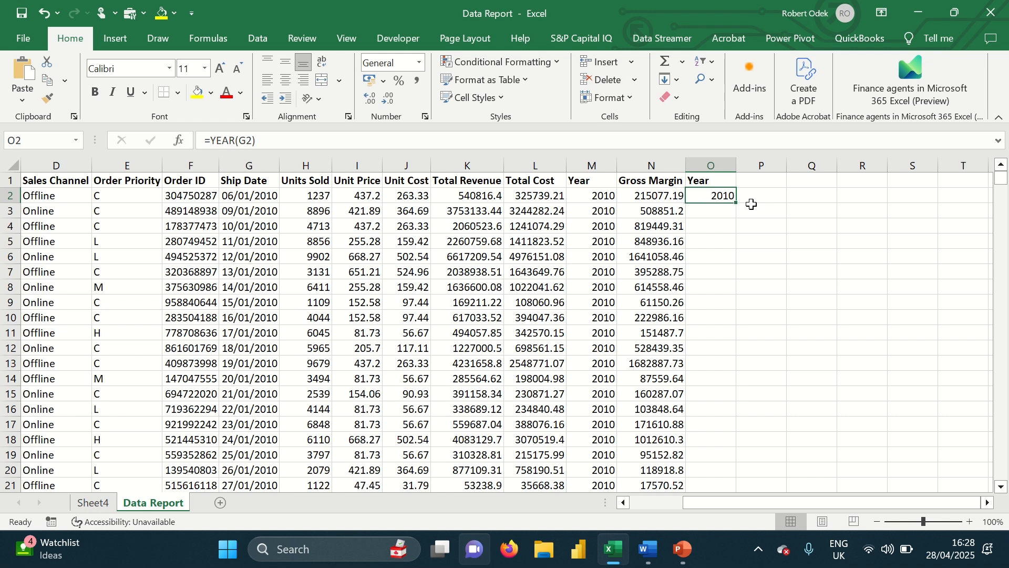
double_click(738, 203)
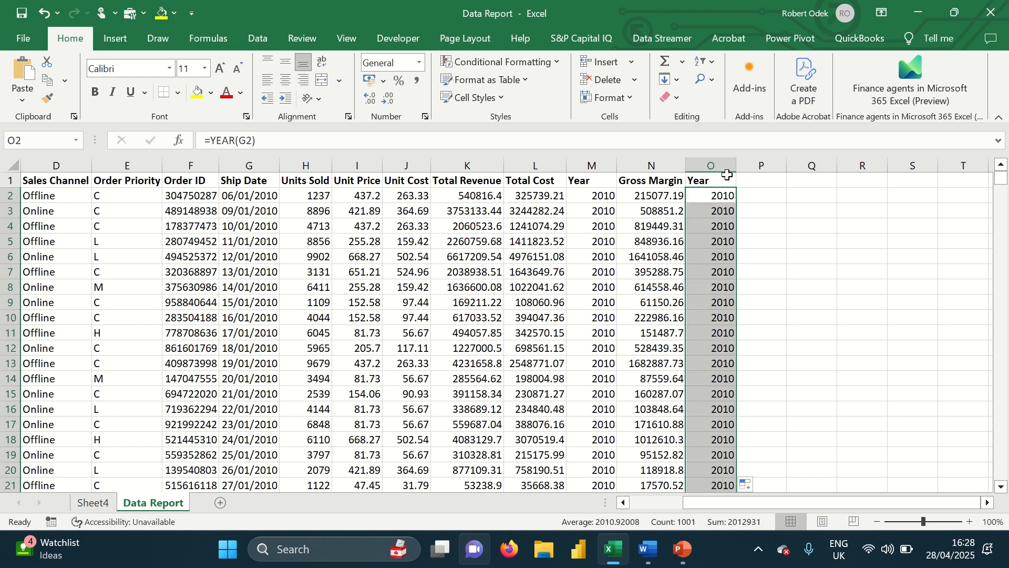
- Centre the heading and values of the new Year column O
left_click(717, 180, "ctrl")
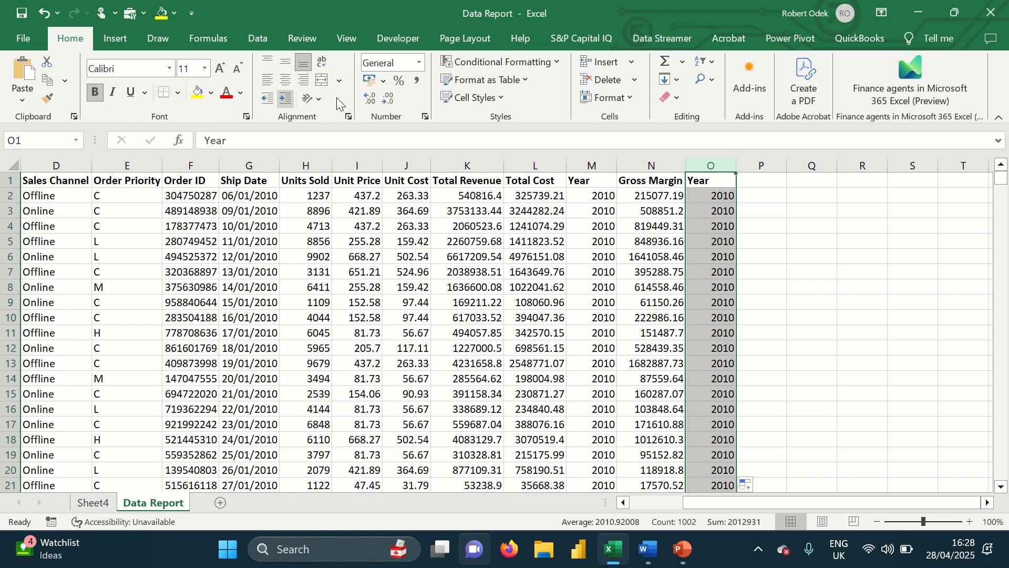
left_click(286, 80)
left_click(813, 210)
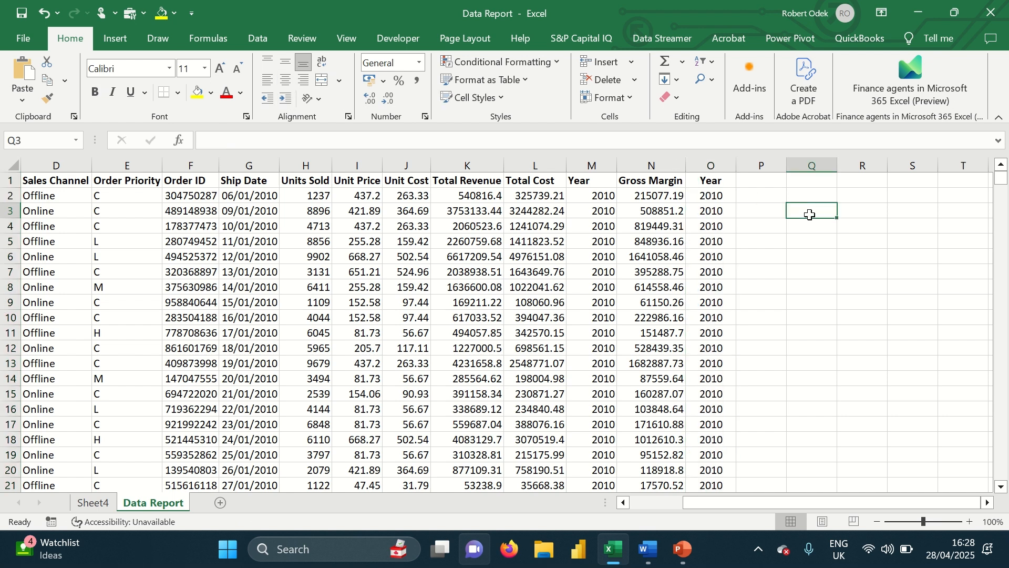
- Turn on filtering to check which years column O contains, then cancel the filter list and turn filtering off
left_click(713, 184)
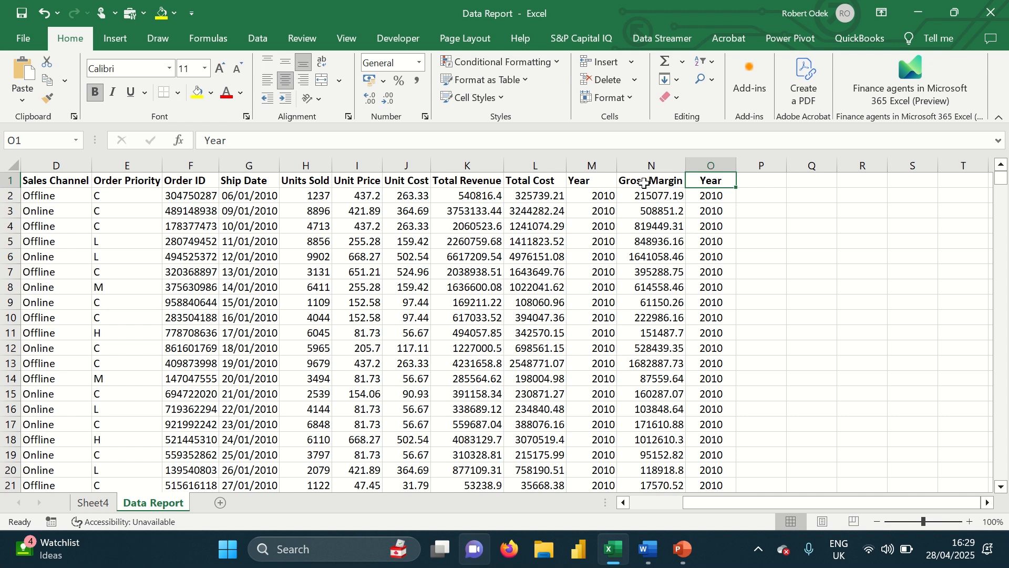
left_click(258, 38)
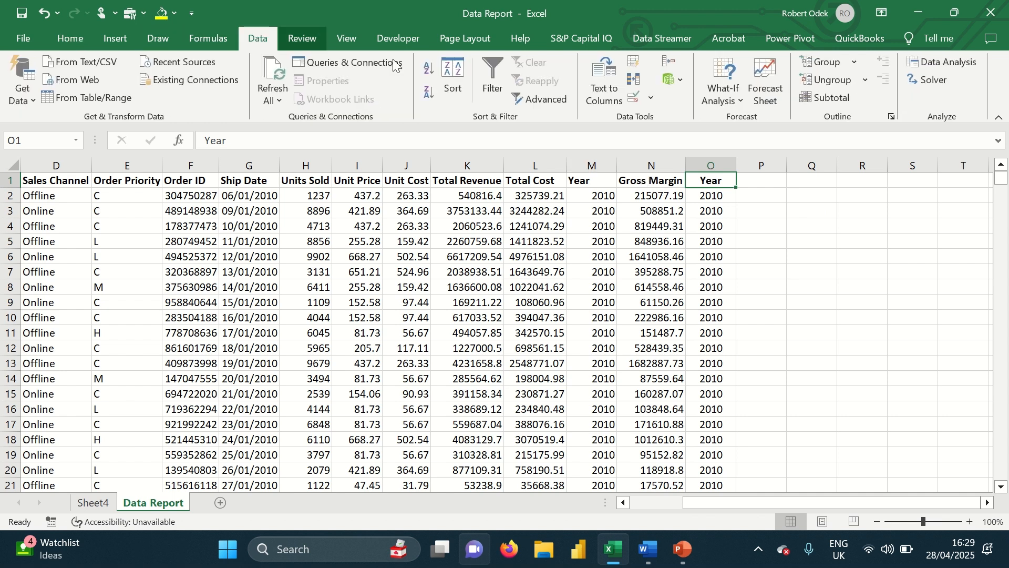
left_click(502, 70)
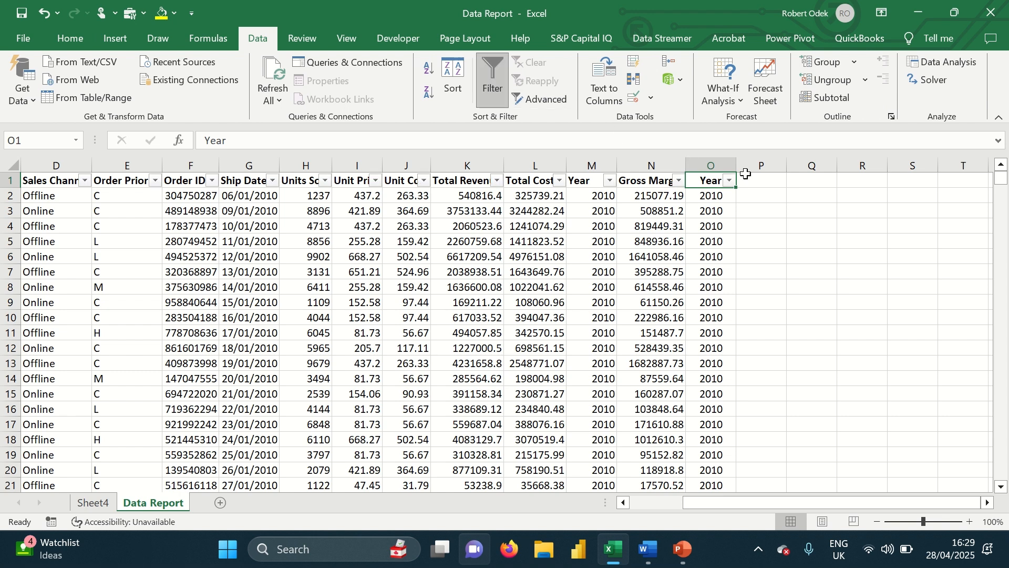
left_click(730, 181)
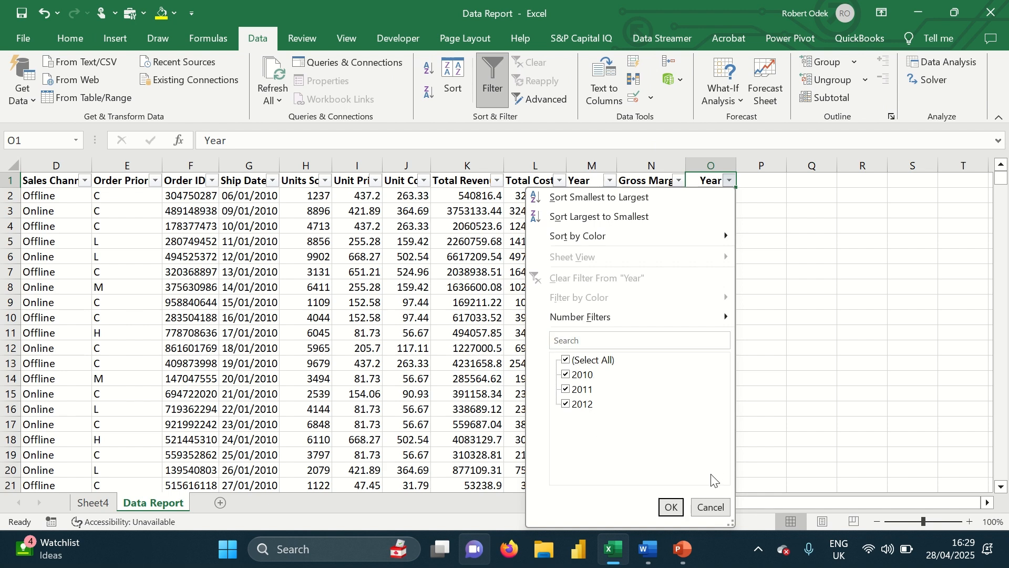
left_click(713, 508)
left_click(493, 81)
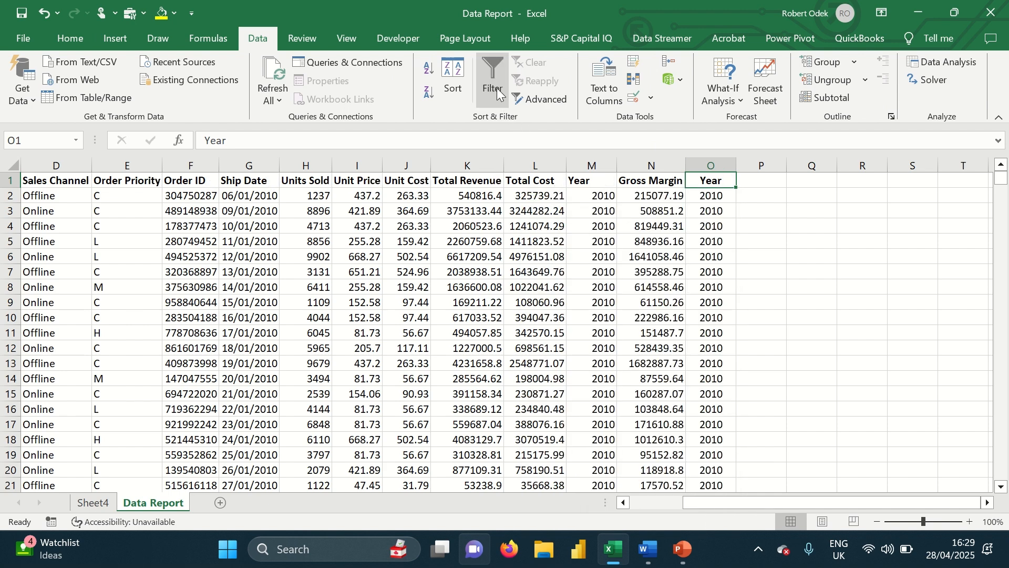
- Select the full data range A1:O1002 on the Data Report sheet and start a PivotTable from it
left_click_drag(765, 502, 712, 502)
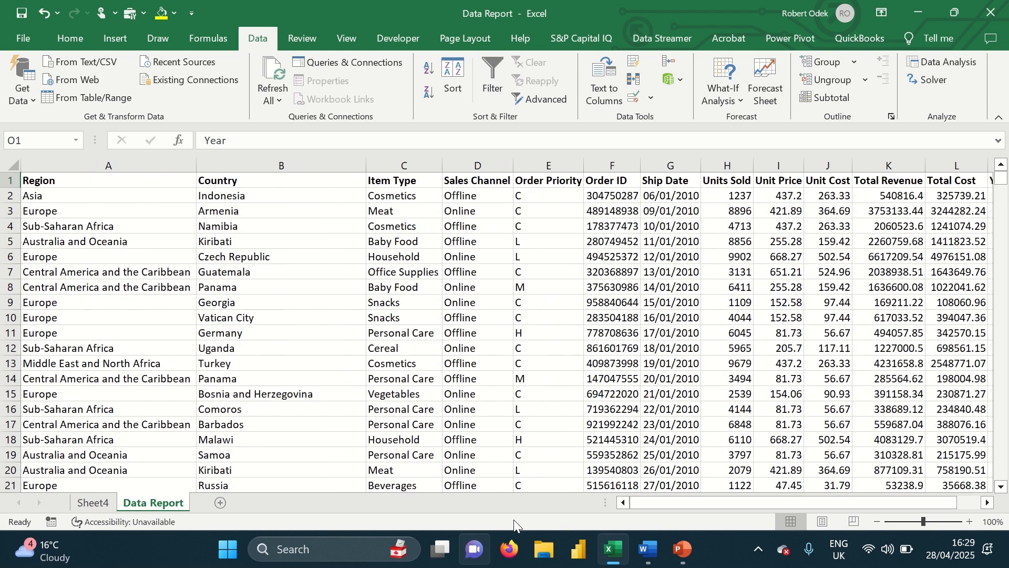
left_click(55, 182)
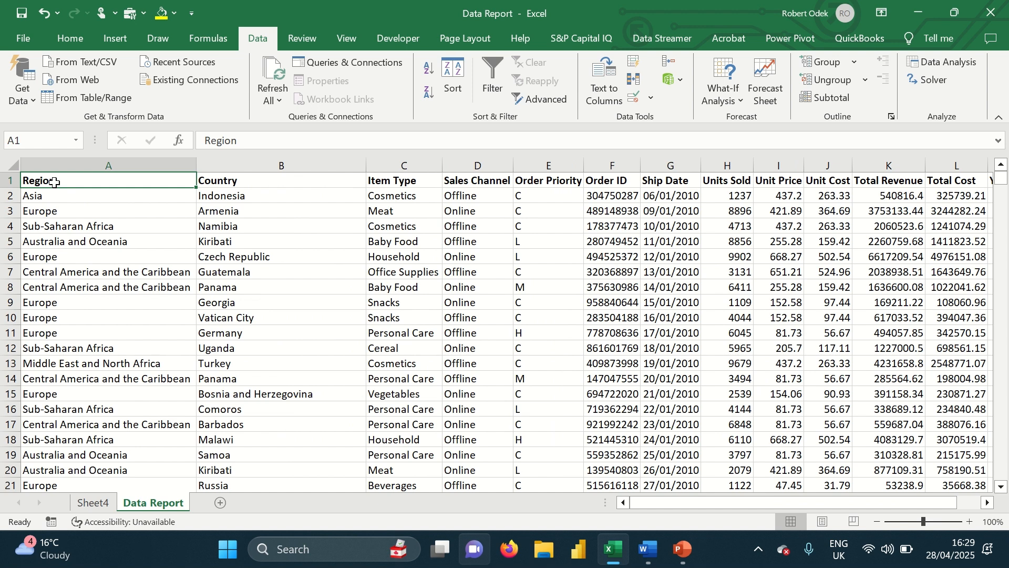
key("ctrl+shift+Right")
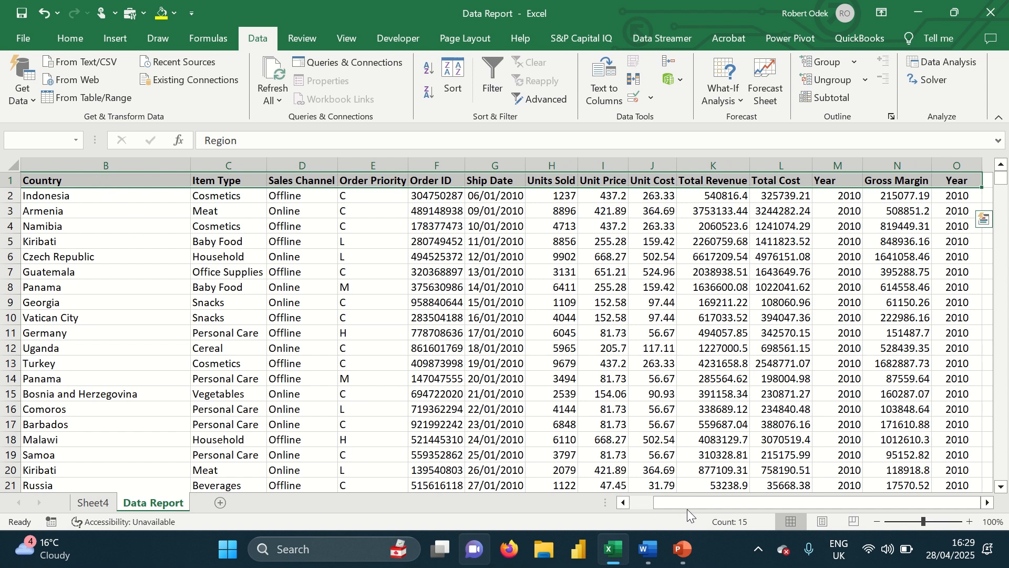
left_click_drag(680, 506, 657, 506)
left_click(51, 182)
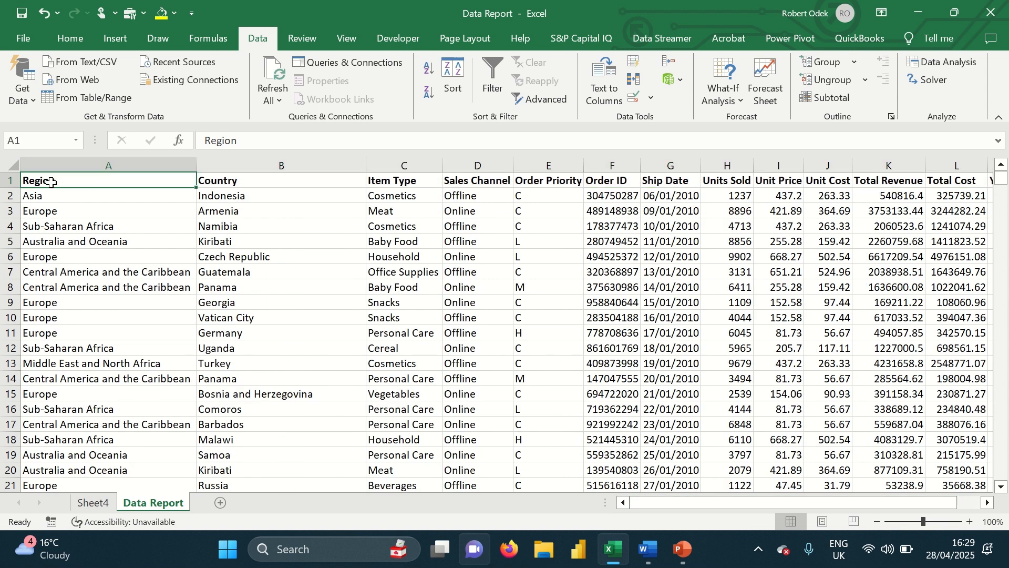
key("ctrl+shift+Right")
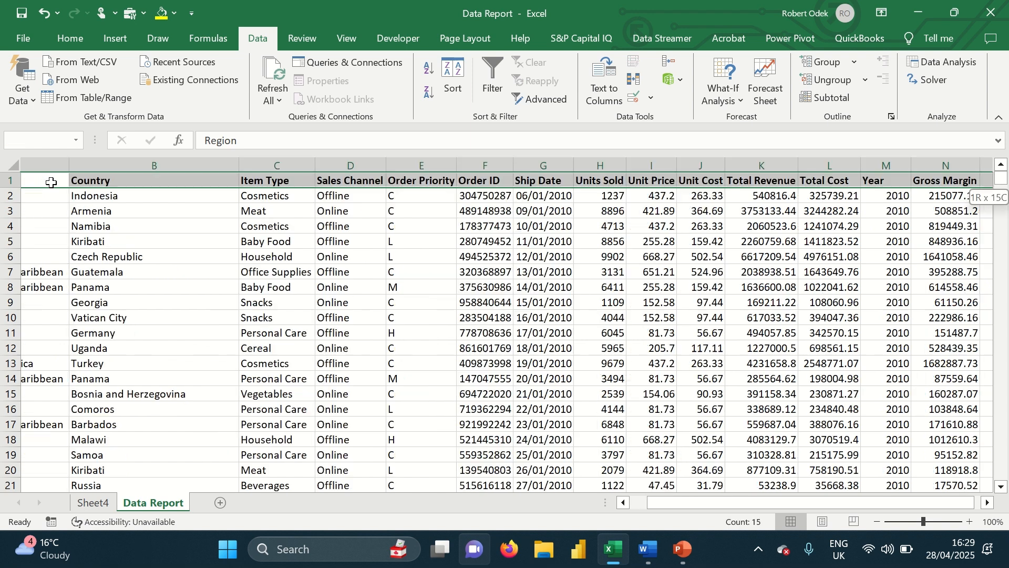
key("ctrl+shift+Down")
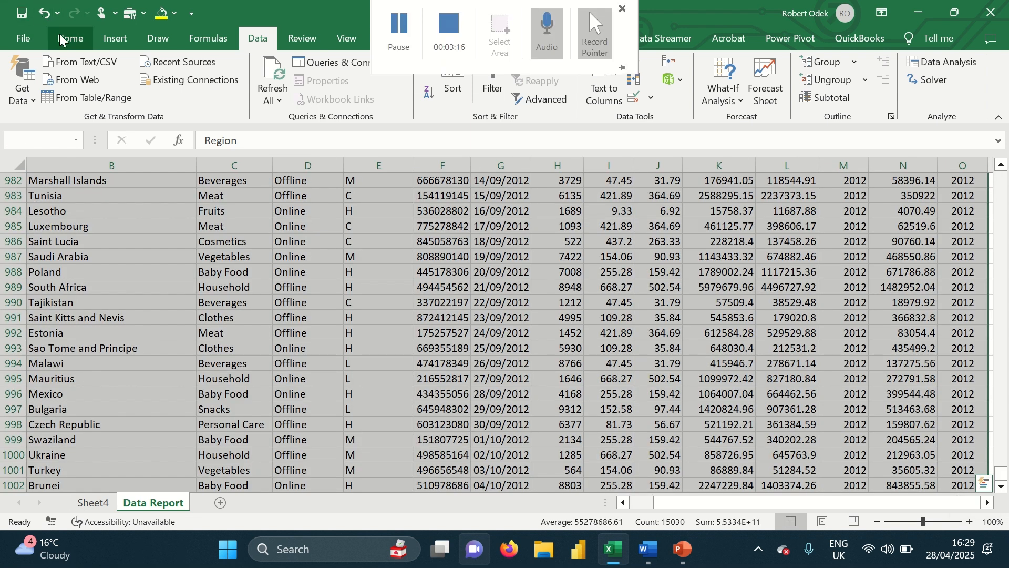
left_click(115, 41)
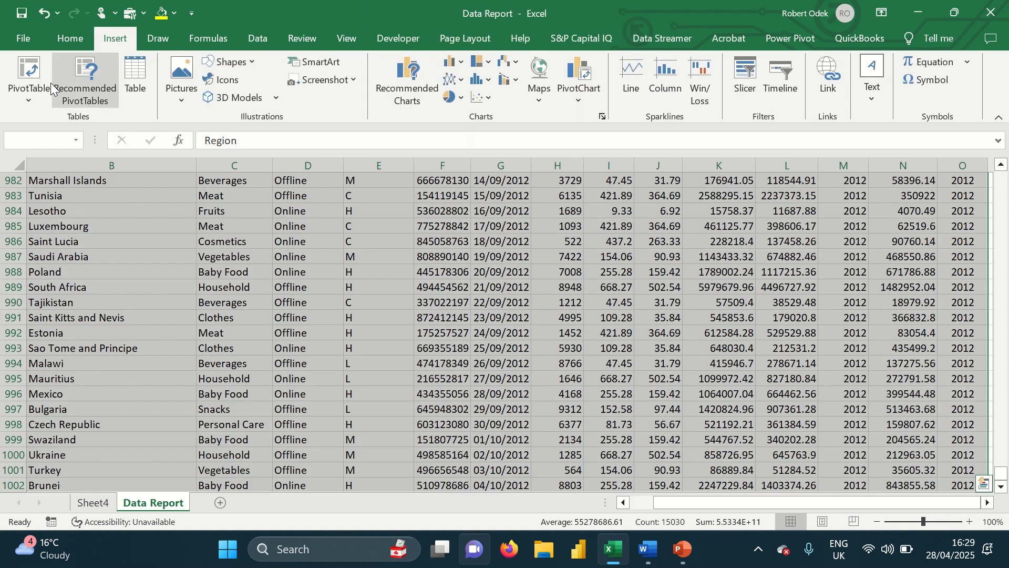
left_click(29, 93)
left_click(46, 119)
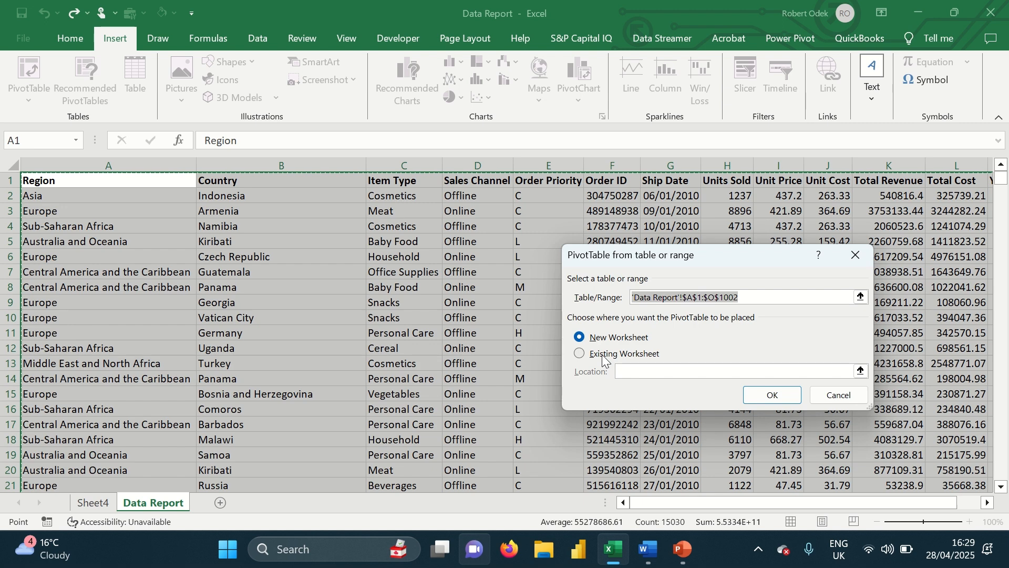
- Place the new PivotTable on the existing worksheet at Sheet4 cell A22 and create it
left_click(603, 361)
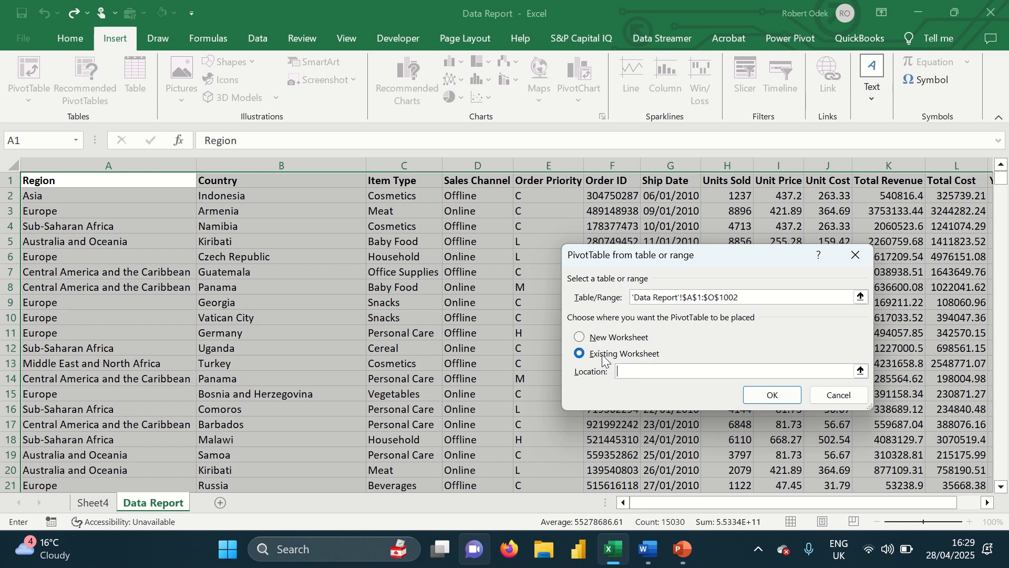
left_click(860, 371)
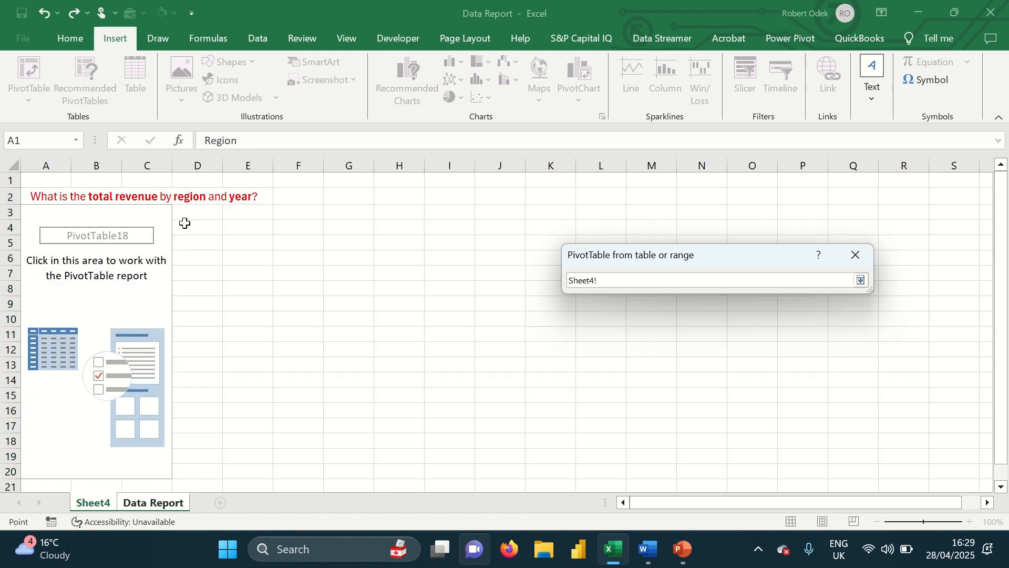
scroll(166, 388, "down", 8)
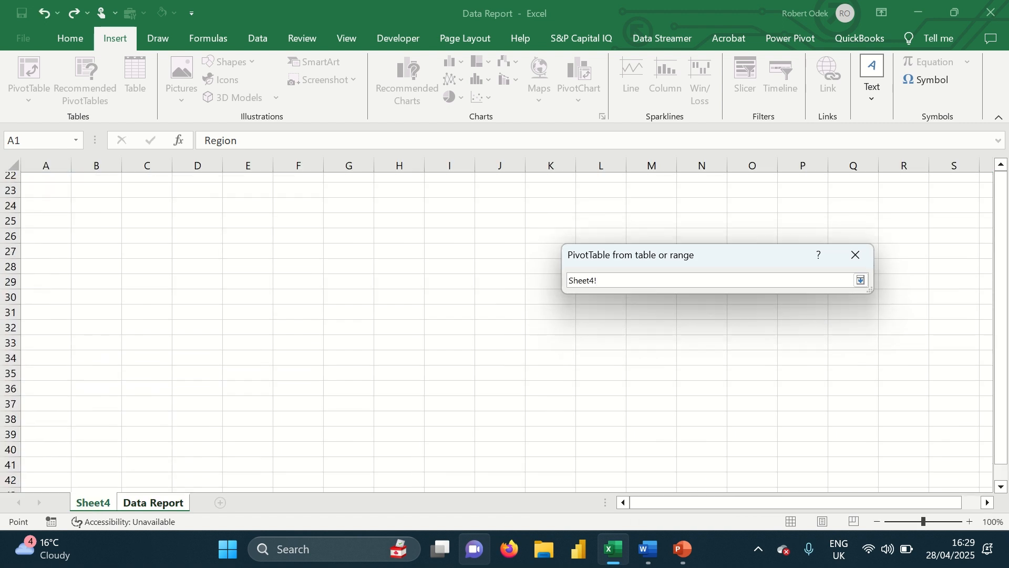
scroll(166, 388, "up", 6)
left_click(67, 380)
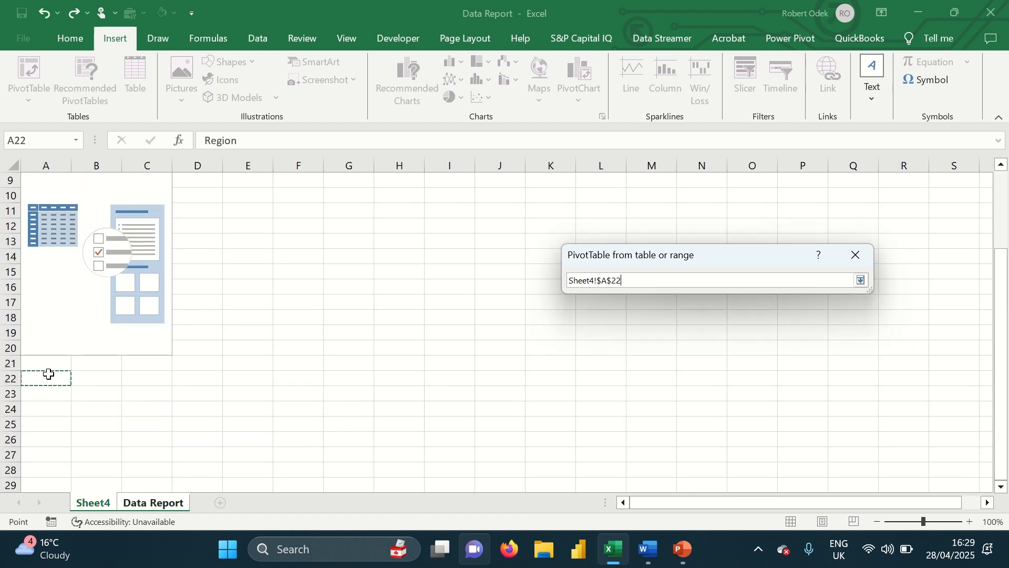
left_click(861, 281)
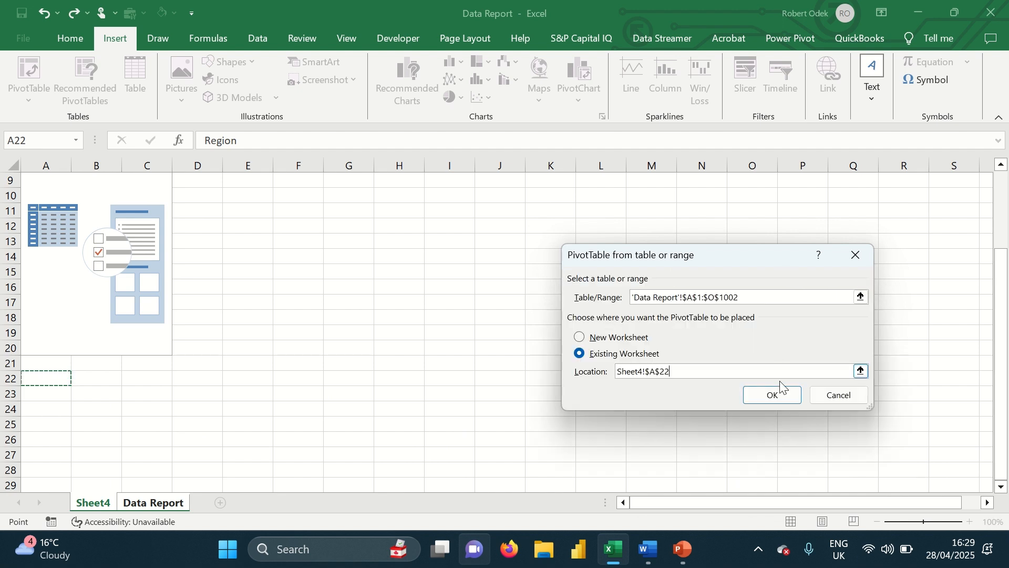
left_click(774, 395)
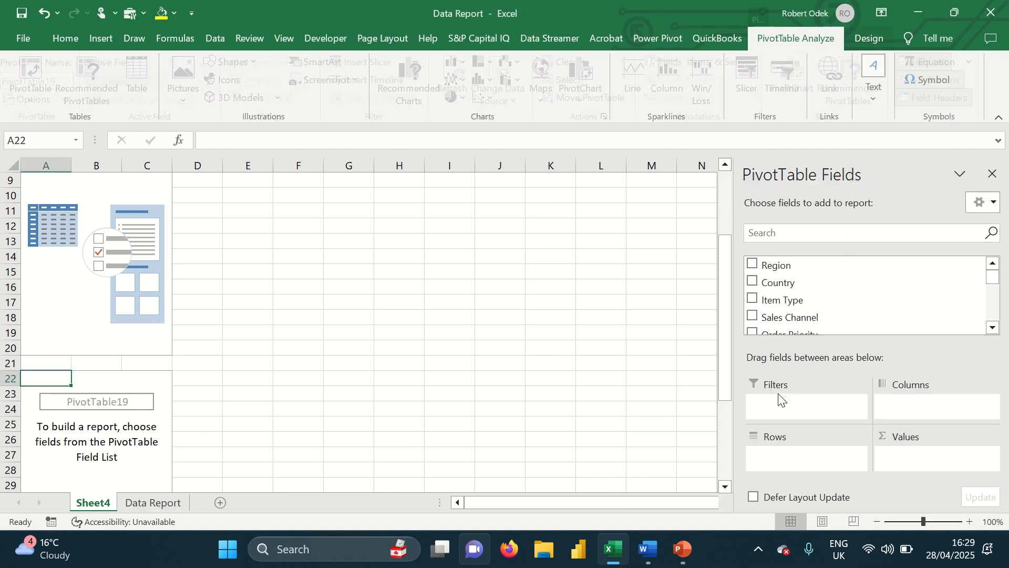
- Delete the older empty PivotTable directly beneath the question on Sheet4
left_click(140, 312)
left_click(68, 330)
right_click(68, 331)
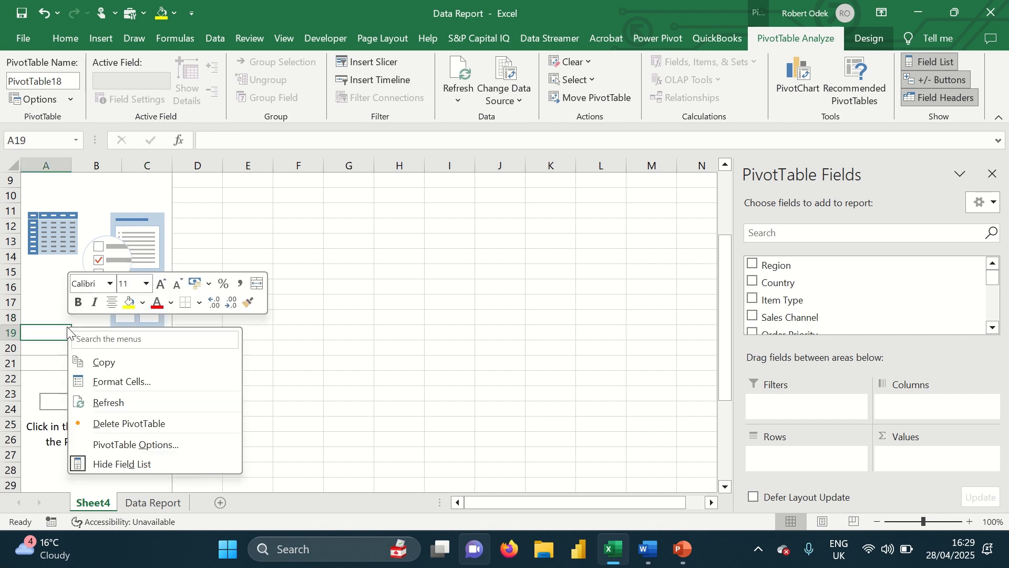
left_click(112, 424)
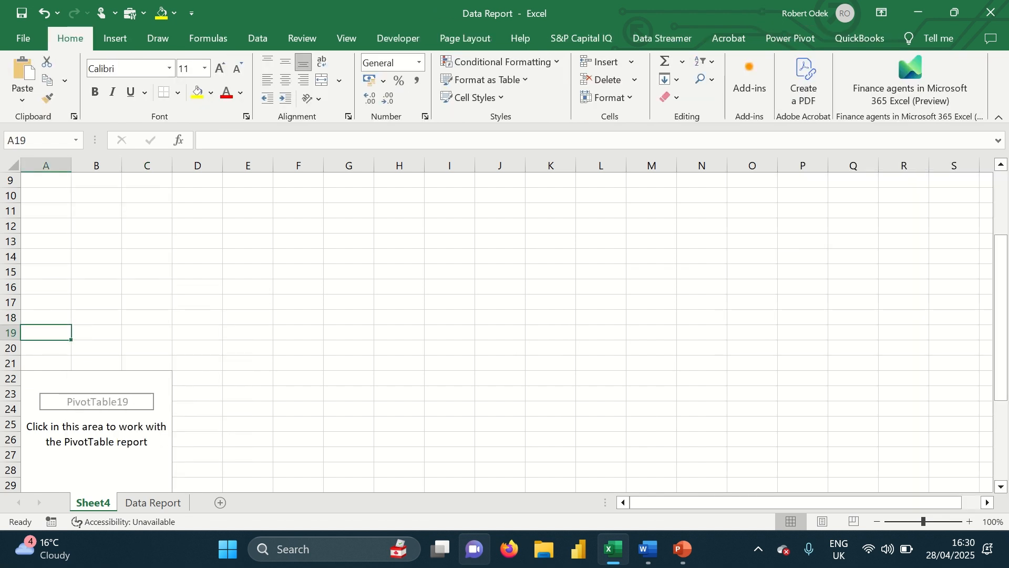
- Delete the empty rows 3 to 20 between the question and the remaining PivotTable
scroll(21, 199, "up", 3)
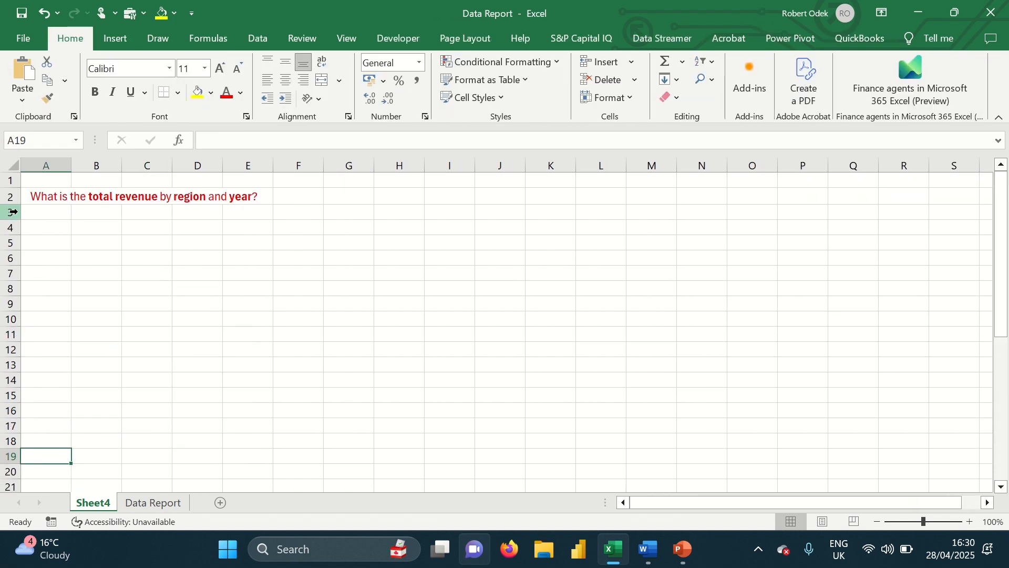
left_click_drag(13, 211, 7, 363)
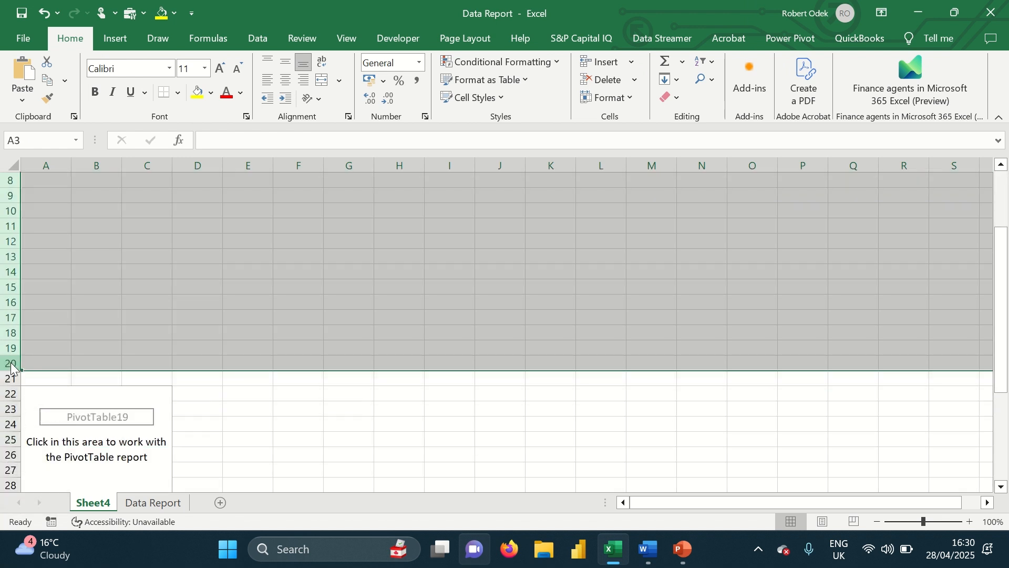
right_click(11, 368)
left_click(62, 253)
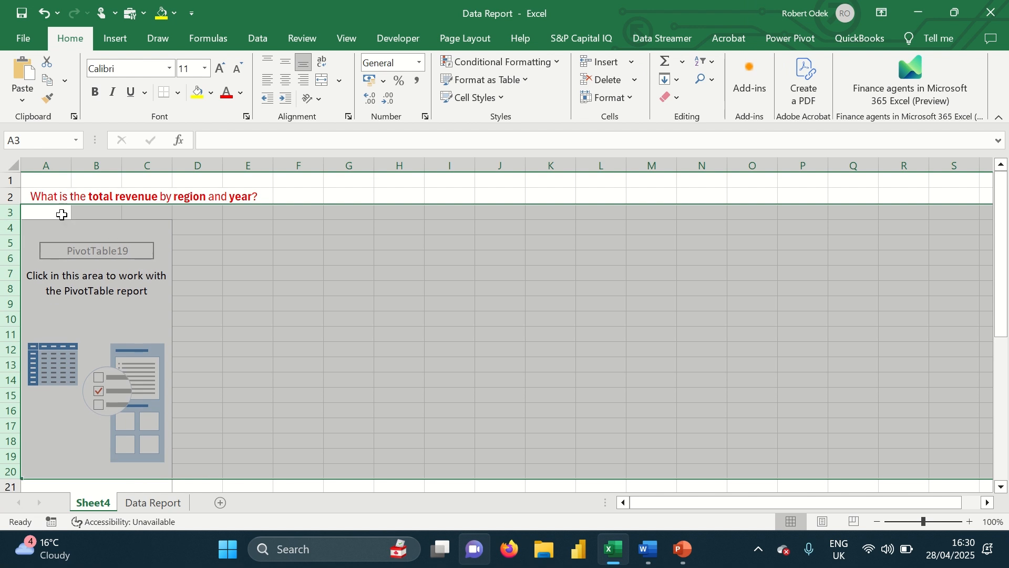
- Insert a blank column before column A on Sheet4
left_click(51, 165)
right_click(52, 166)
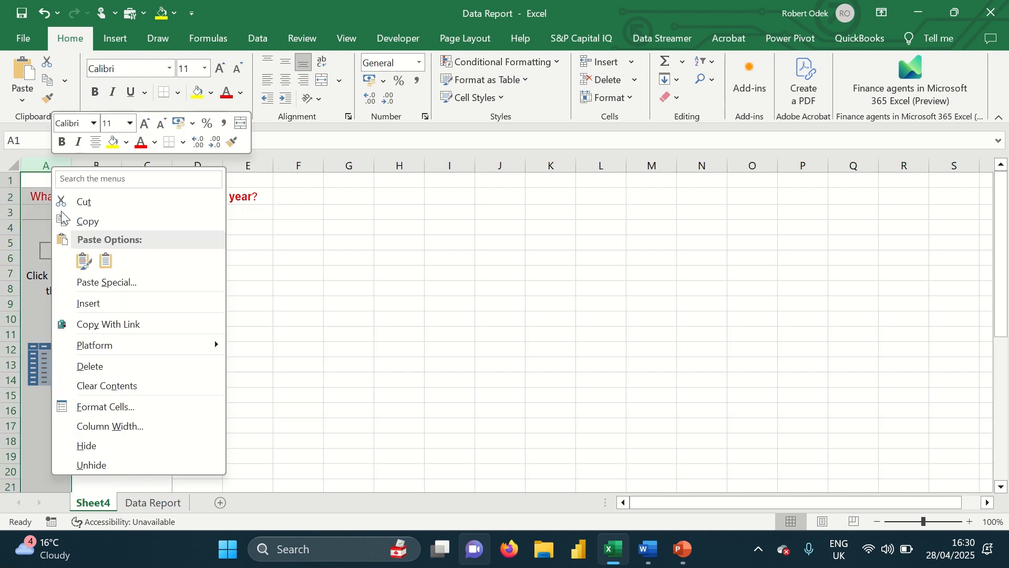
left_click(86, 303)
left_click(327, 256)
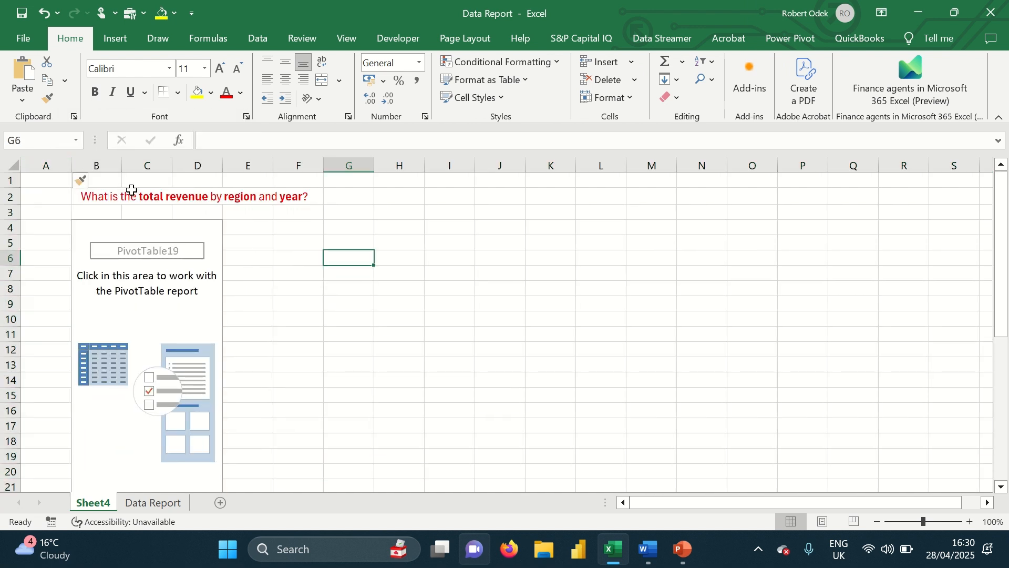
- Delete the blank row 3 so the PivotTable sits directly under the question
left_click(11, 212)
right_click(11, 212)
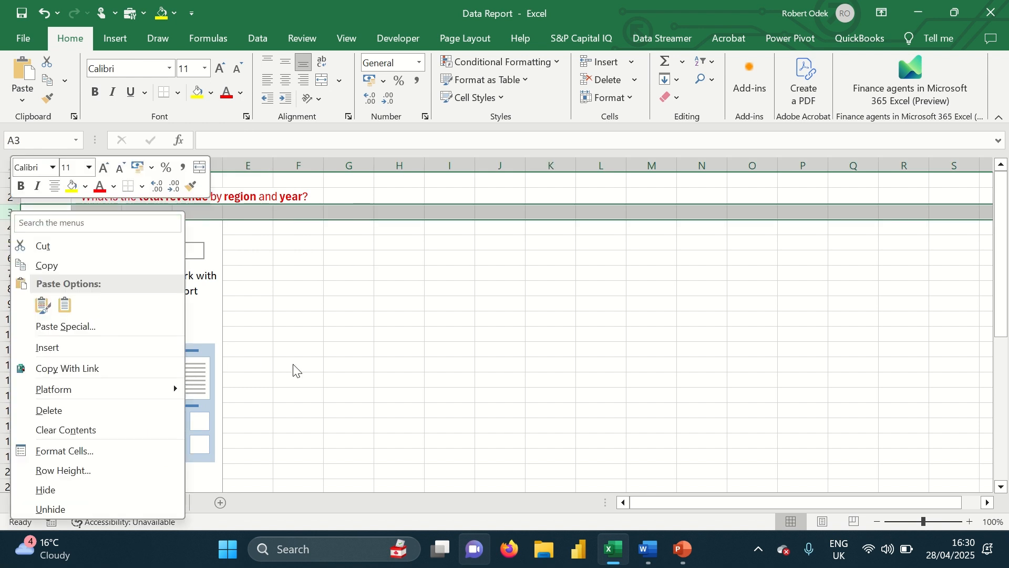
left_click(53, 405)
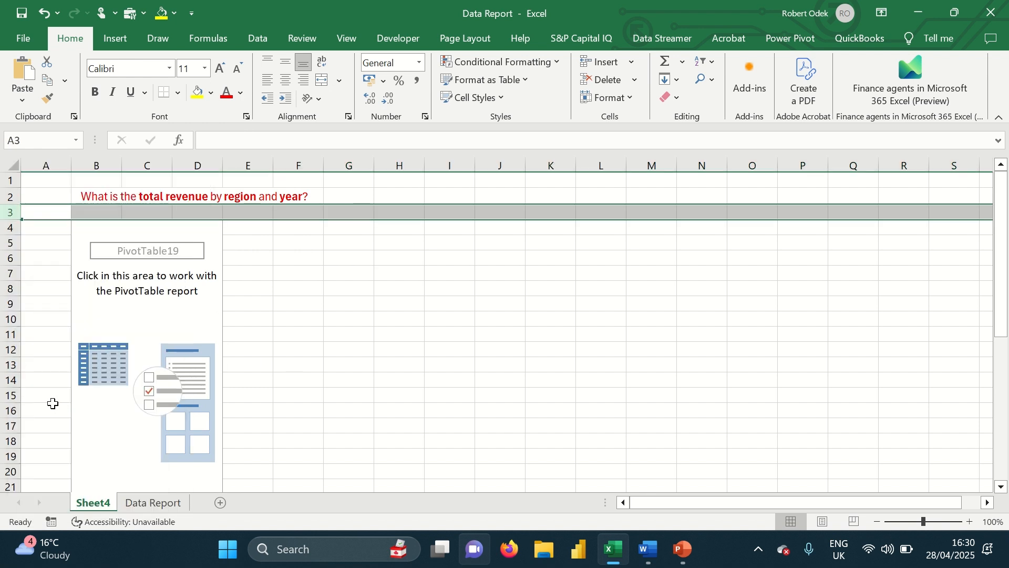
- Add Region to the PivotTable's rows and Total Revenue to its values
left_click(158, 291)
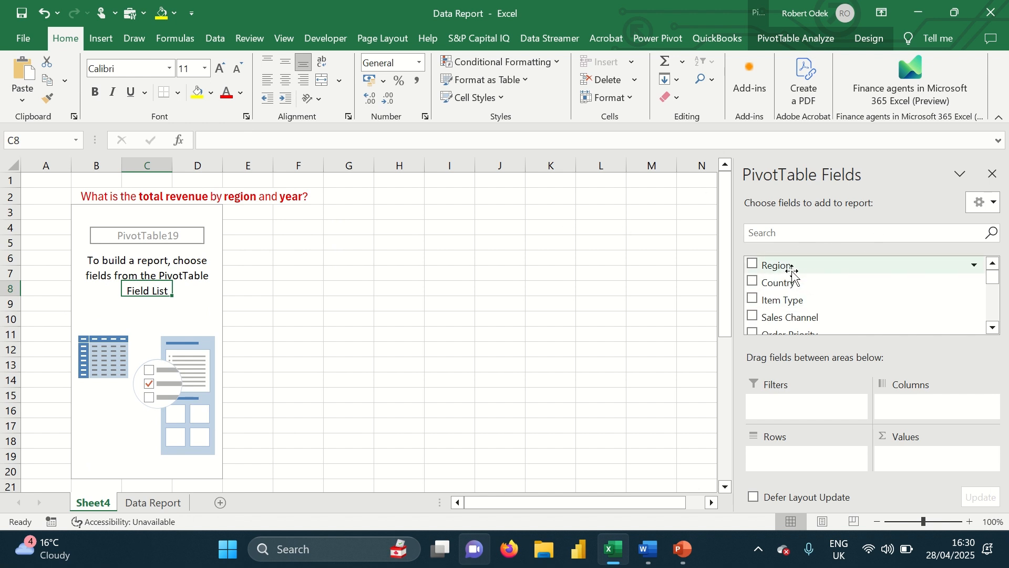
left_click_drag(790, 268, 810, 462)
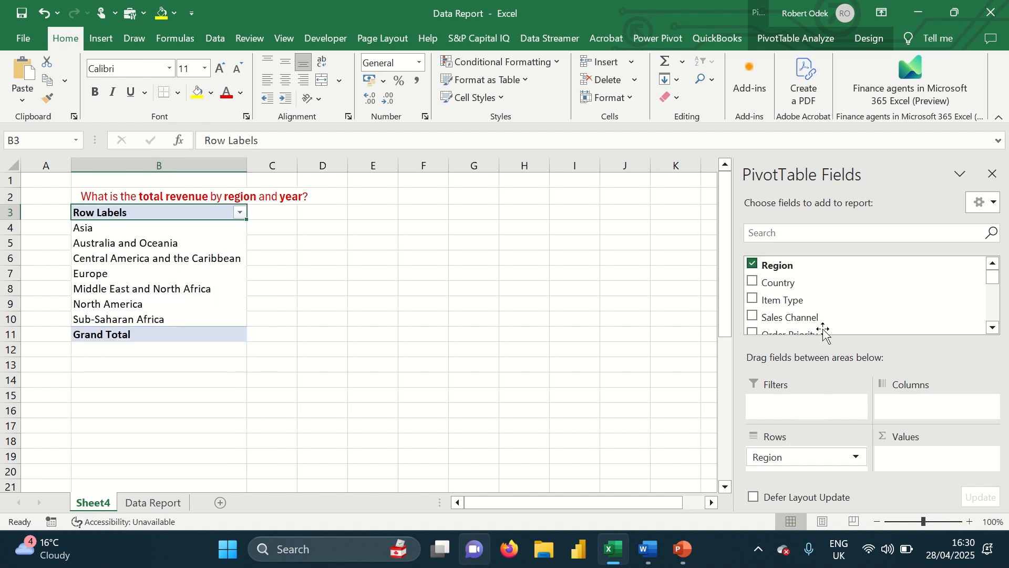
left_click(993, 330)
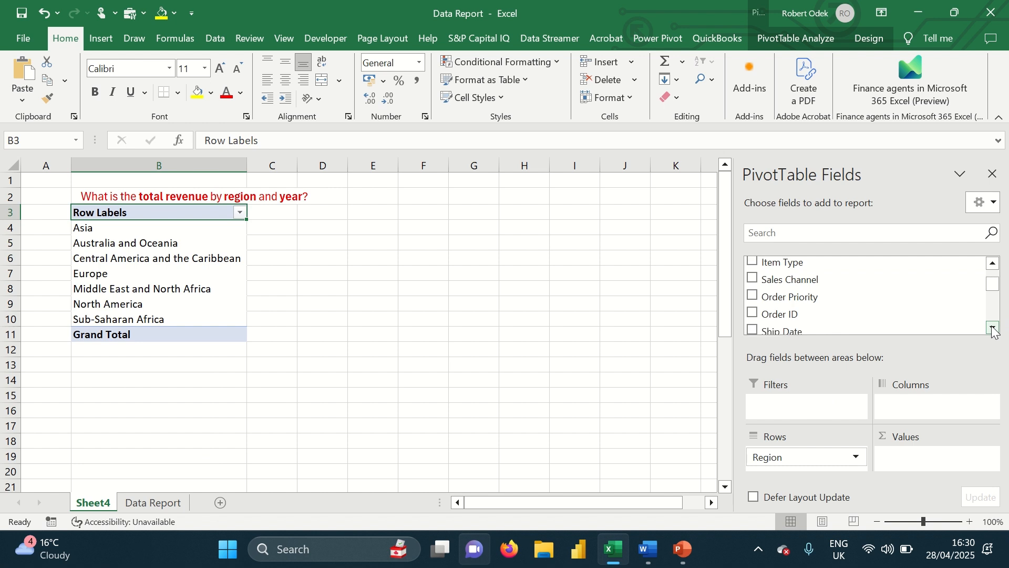
left_click(992, 328)
left_click(992, 328)
left_click(993, 328)
left_click(992, 328)
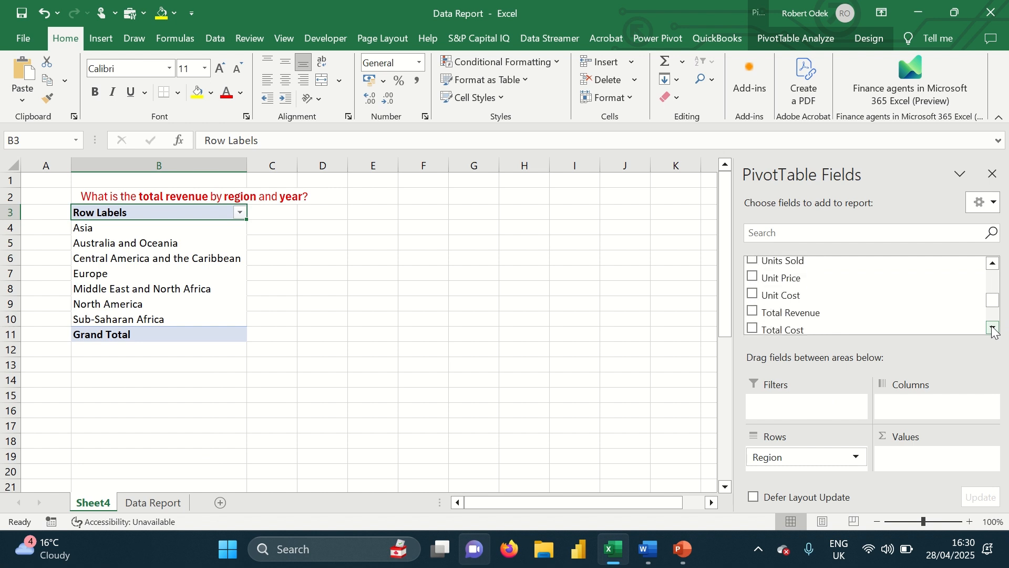
left_click(993, 328)
left_click_drag(846, 311, 936, 458)
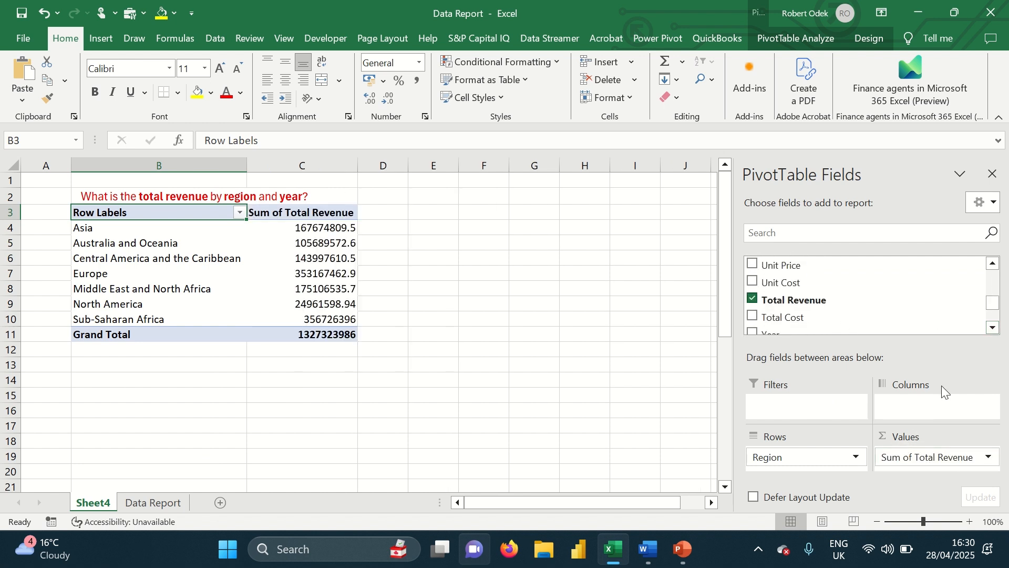
- Add the Year field to the PivotTable's columns
left_click(993, 328)
left_click(993, 328)
left_click_drag(870, 310, 917, 405)
left_click(374, 273)
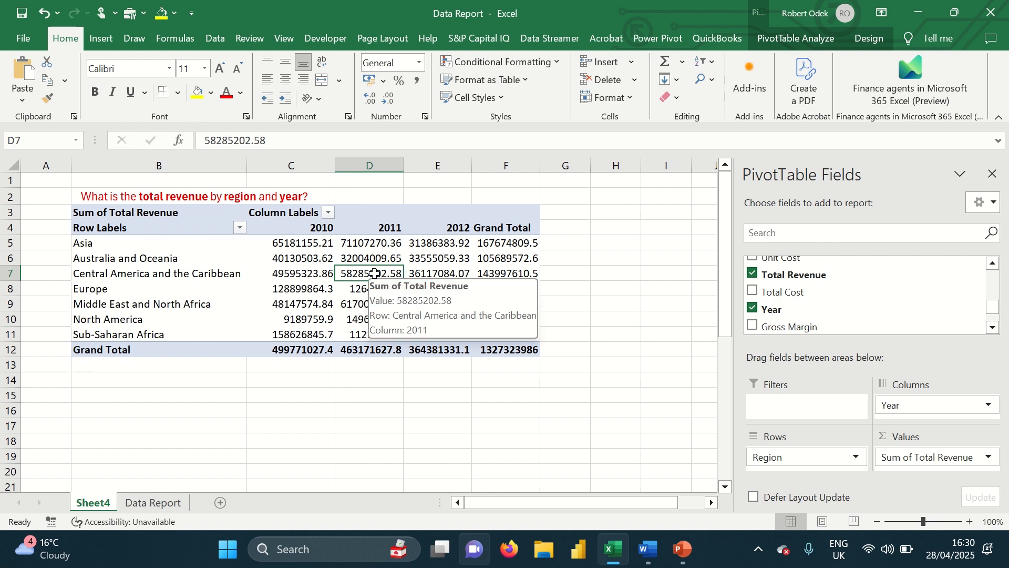
- Format the PivotTable figures in C5:F12 in Times New Roman with the comma number style
left_click_drag(290, 243, 511, 346)
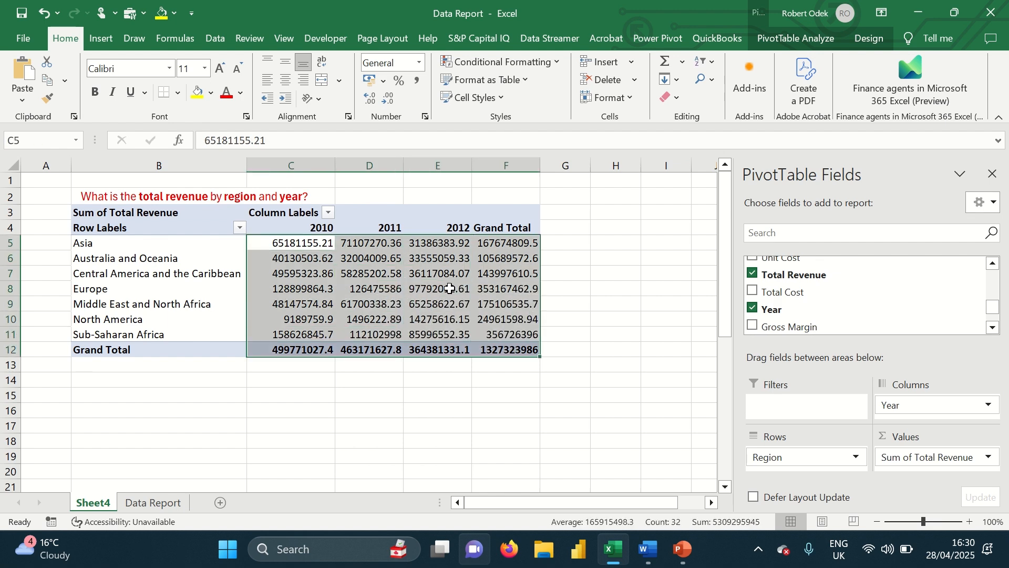
left_click(172, 71)
type("Times New Roman")
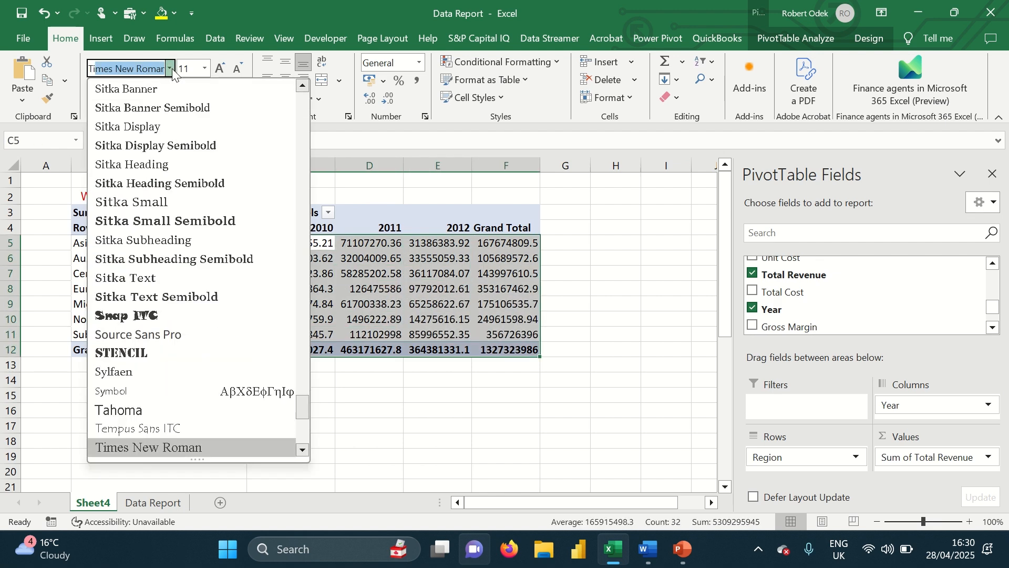
key("Return")
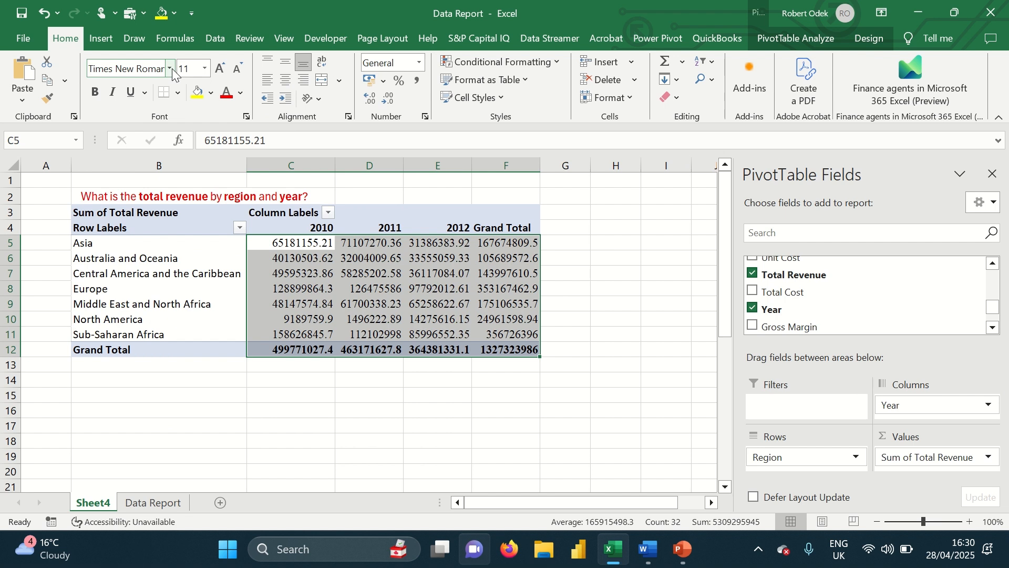
left_click(415, 82)
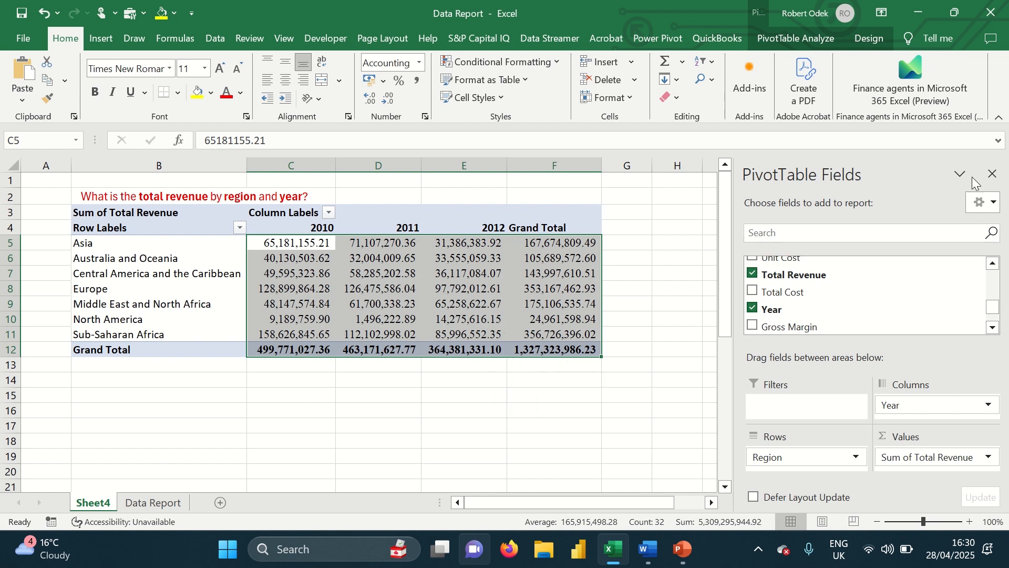
- Close the field list and set the whole revenue PivotTable, B3:F12, in Times New Roman
left_click(995, 175)
left_click(398, 375)
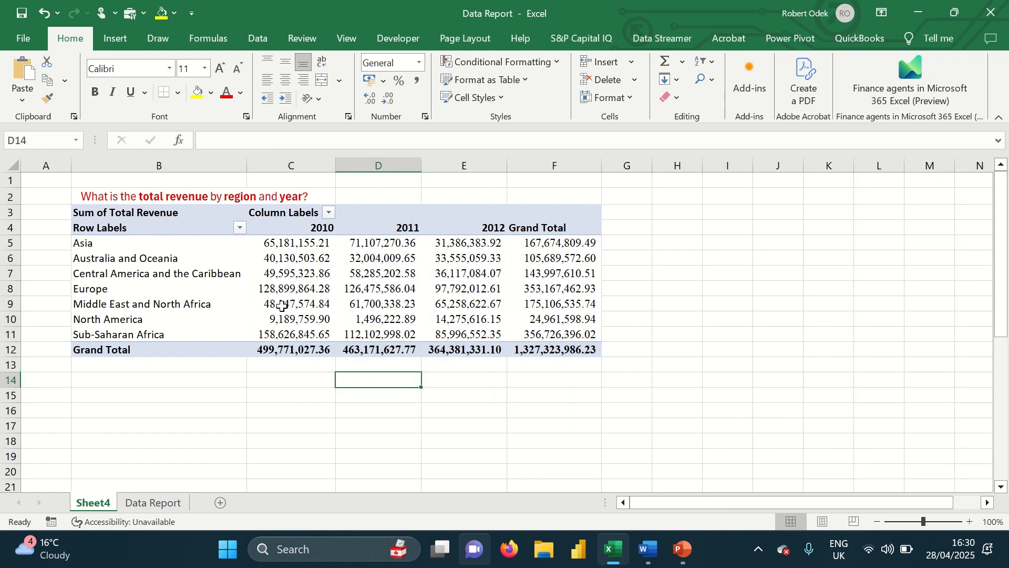
left_click(83, 215)
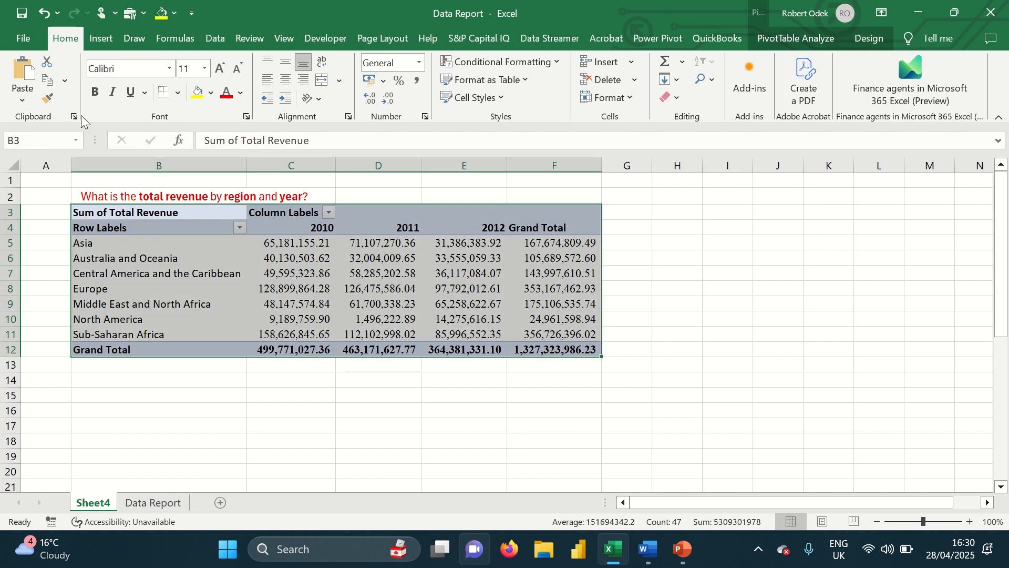
left_click(169, 74)
type("Times New Roman")
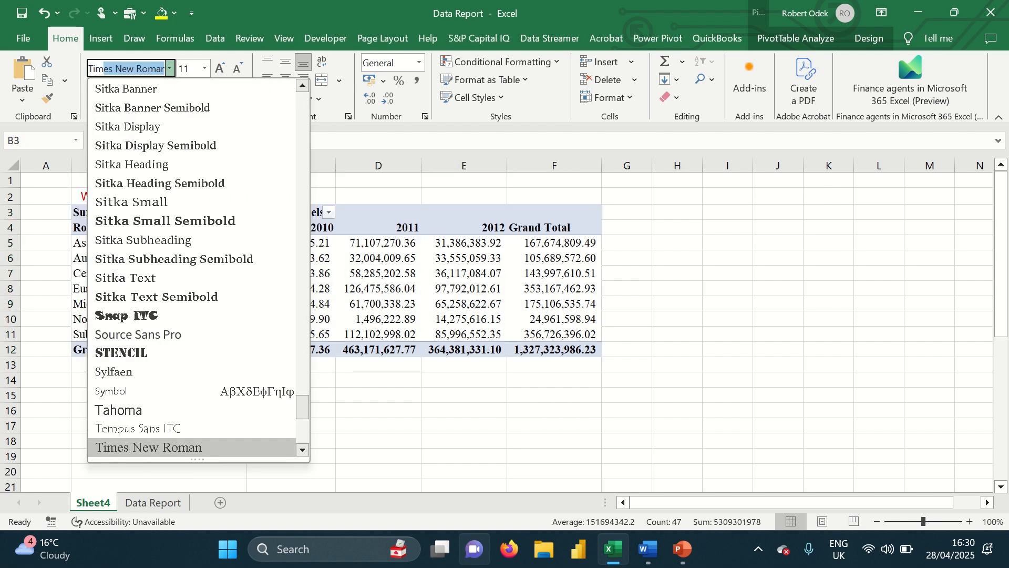
key("Return")
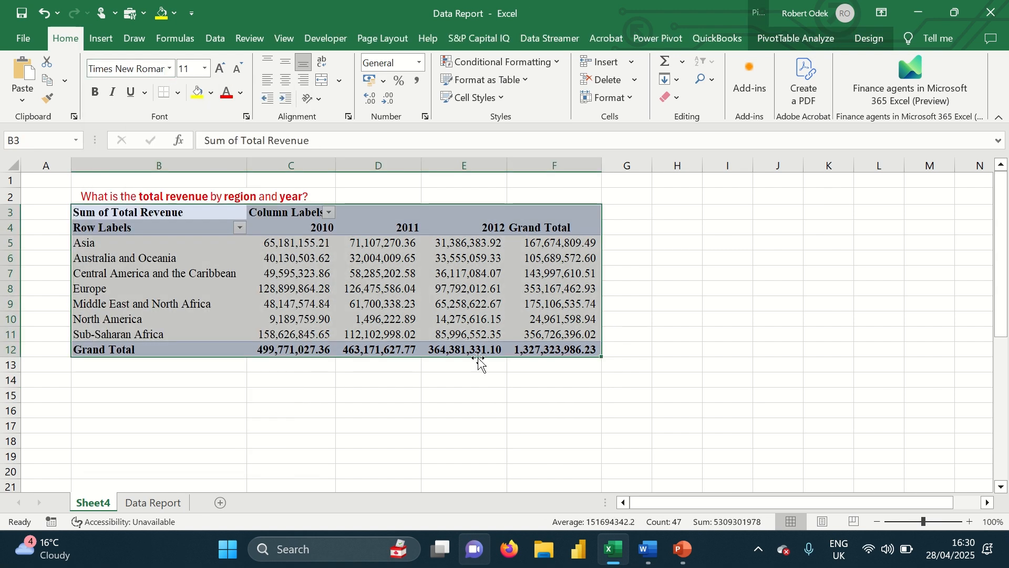
left_click(453, 423)
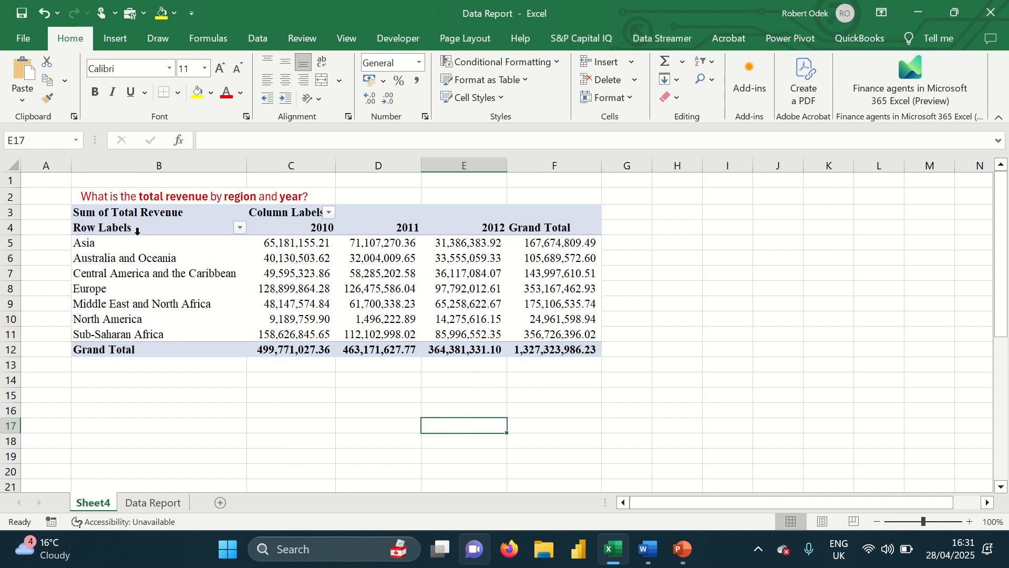
- Replace the Sum of Total Revenue header in B3 with "Region."
left_click(79, 211)
left_click(85, 212)
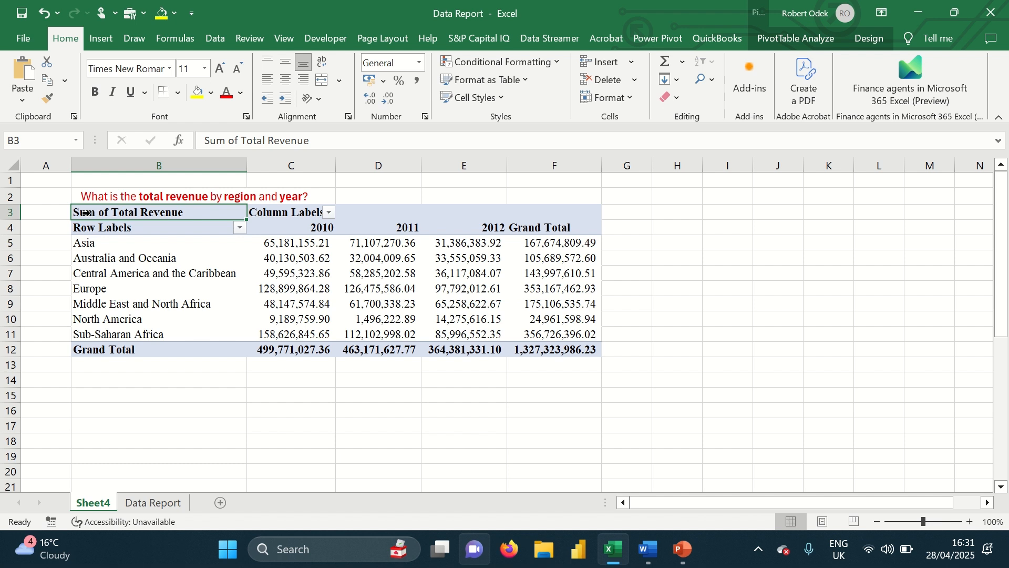
type("Region.")
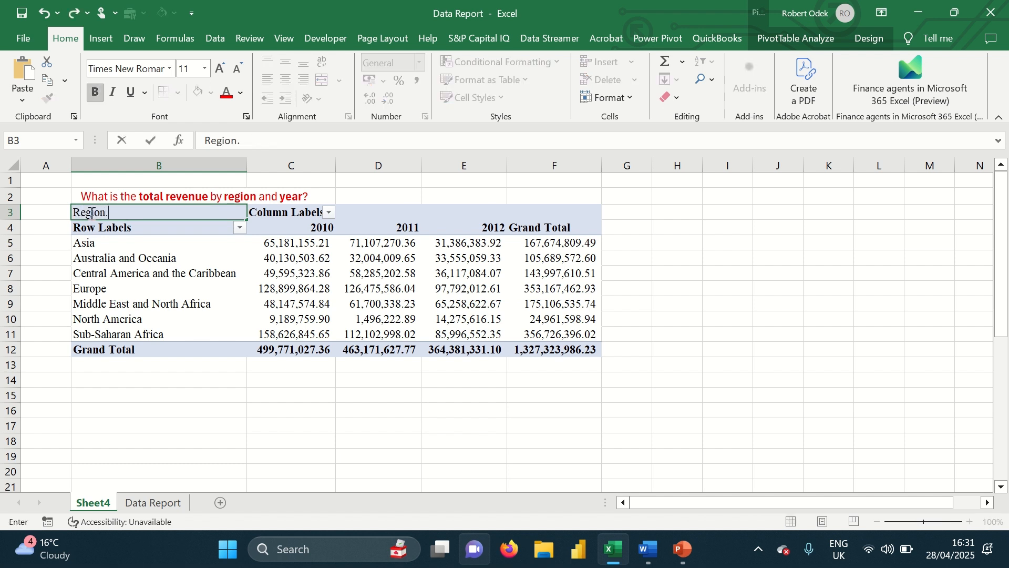
key("Return")
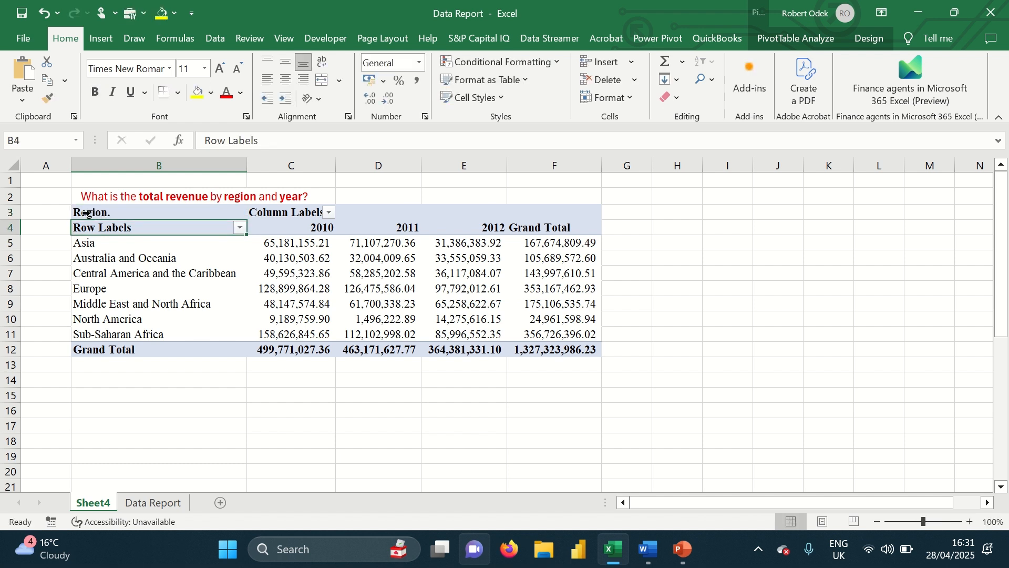
- Rename the Column Labels header in C3 as Total Revenue and blank out the Row Labels header in B4
left_click(270, 212)
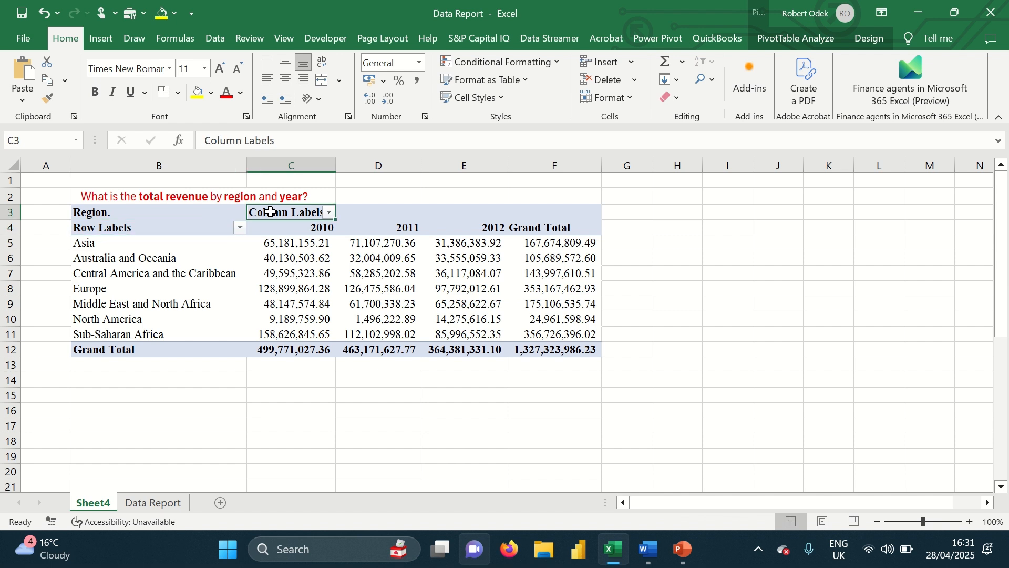
type("Re")
key("BackSpace")
key("BackSpace")
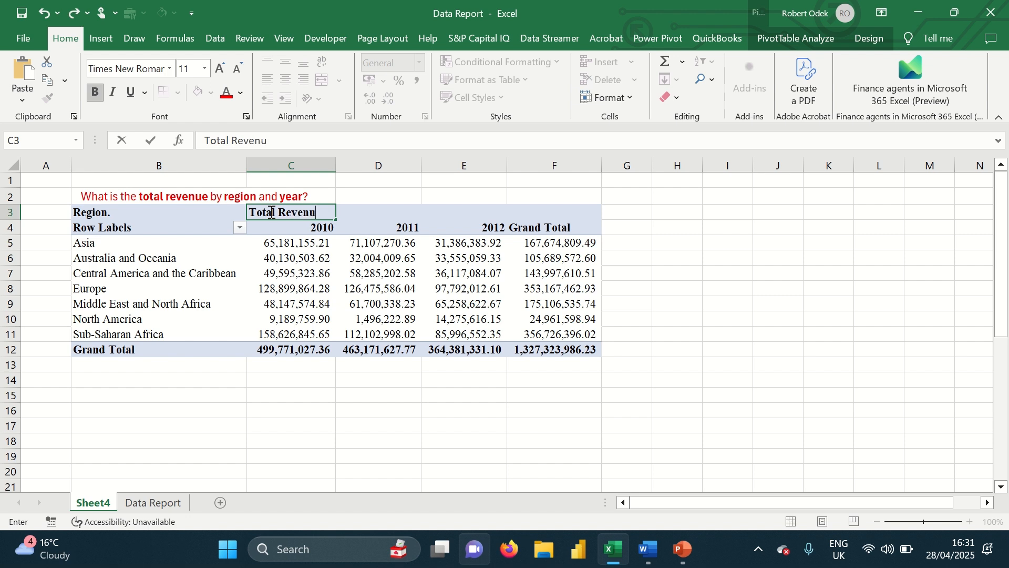
type("Total Revenue")
key("Return")
left_click(117, 227)
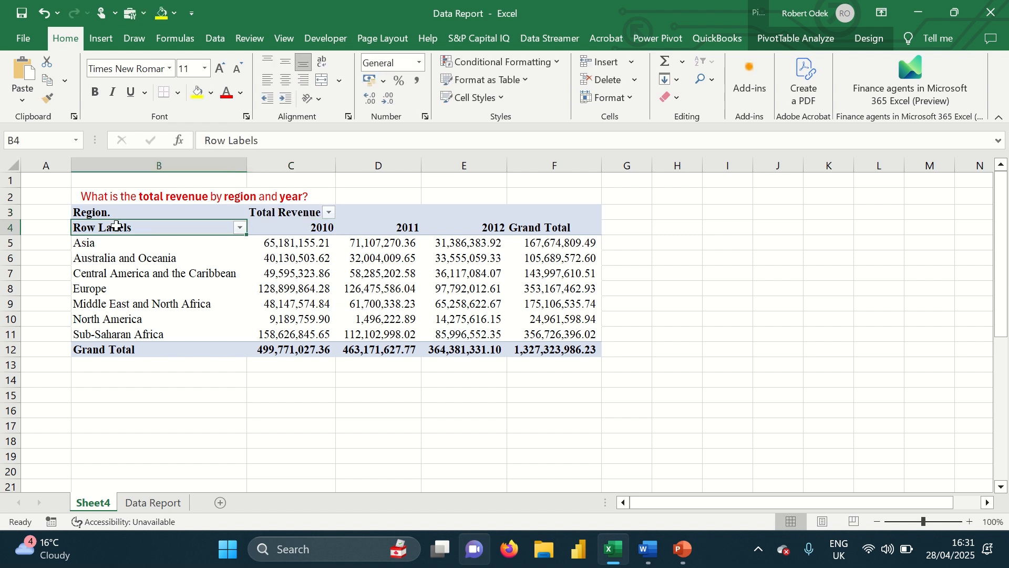
left_click(123, 290)
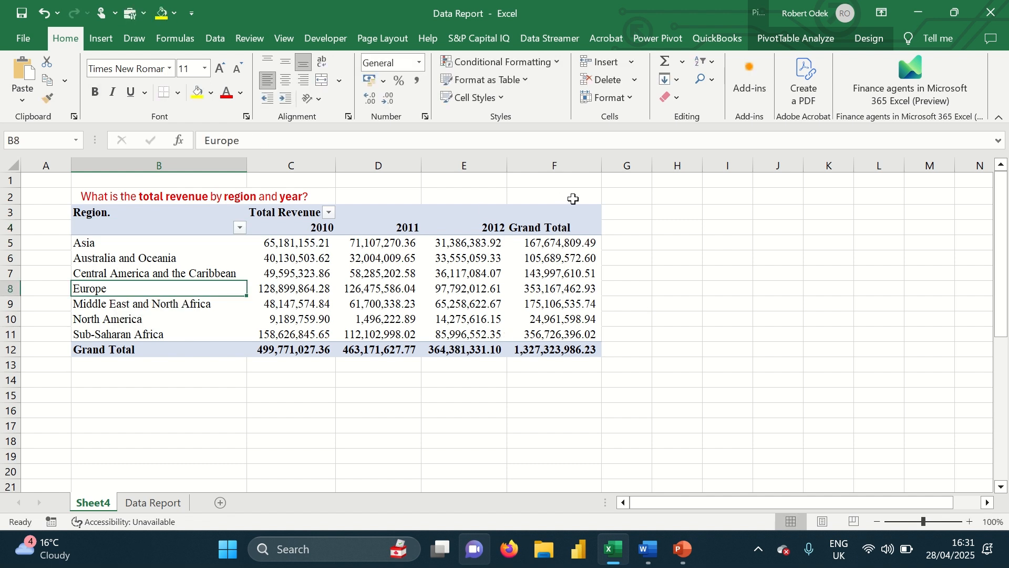
- Centre the Grand Total header and the 2010 to 2012 year headers in row 4
left_click(550, 227)
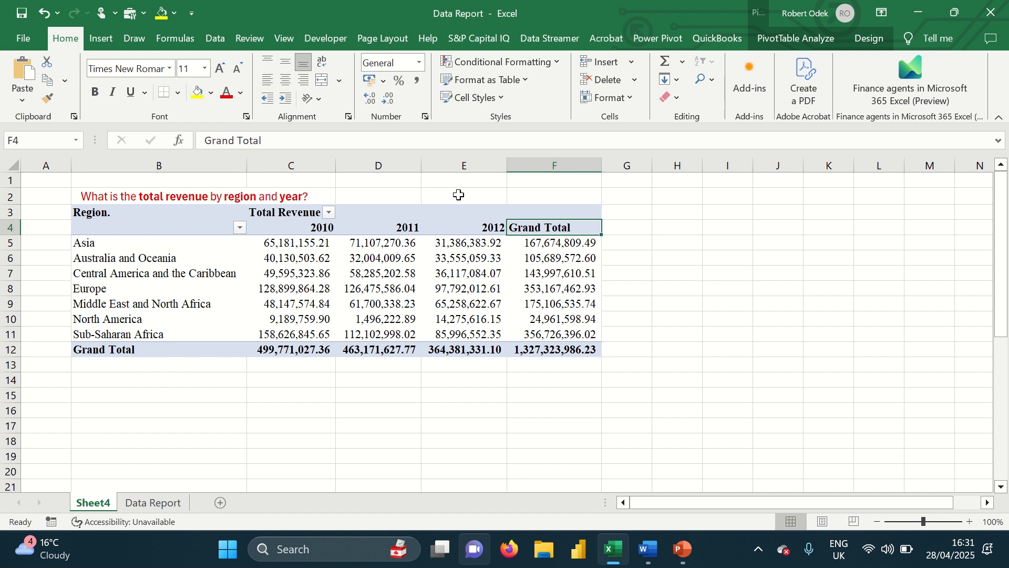
left_click(286, 80)
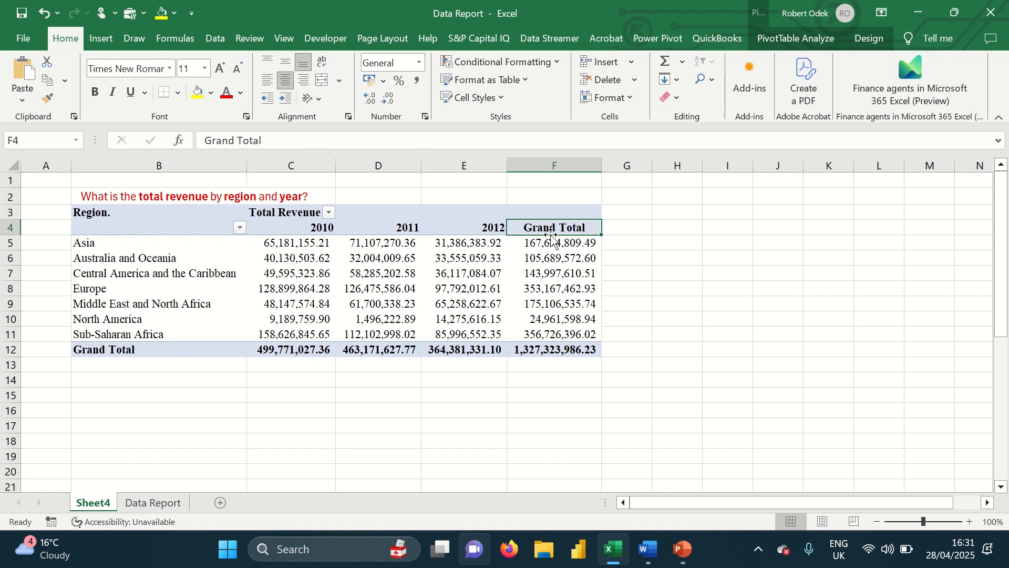
left_click_drag(465, 228, 324, 229)
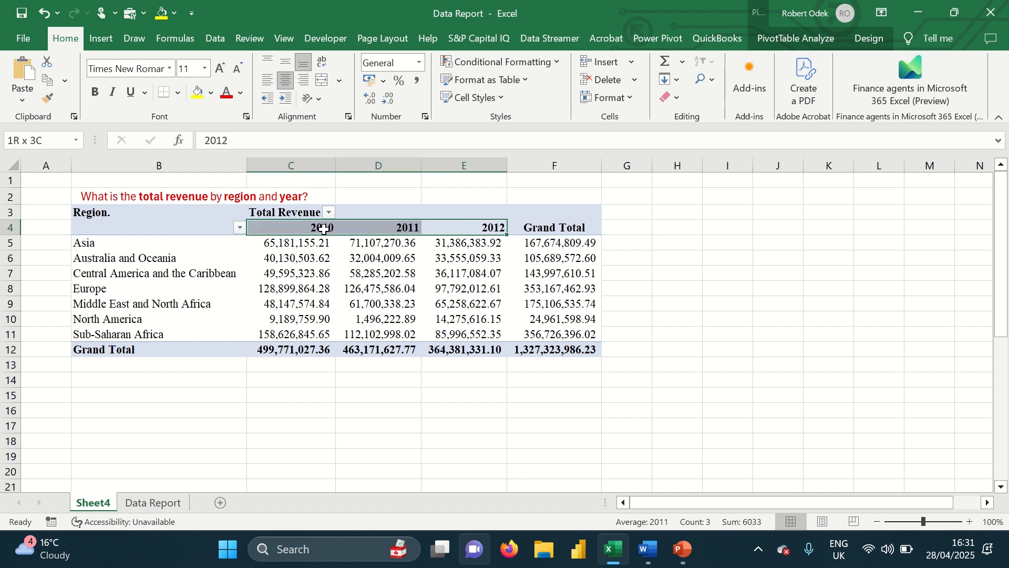
left_click(284, 81)
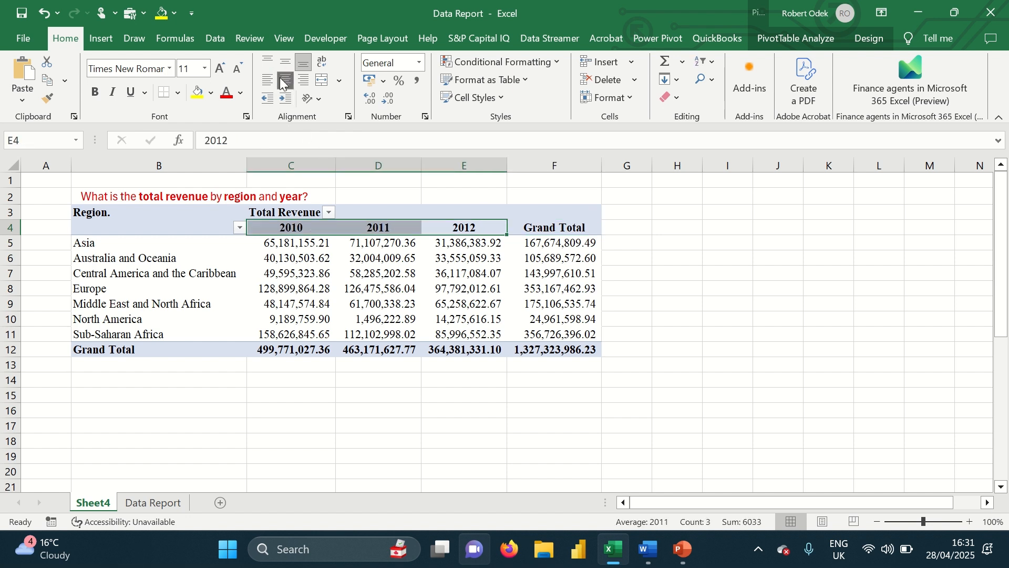
double_click(457, 320)
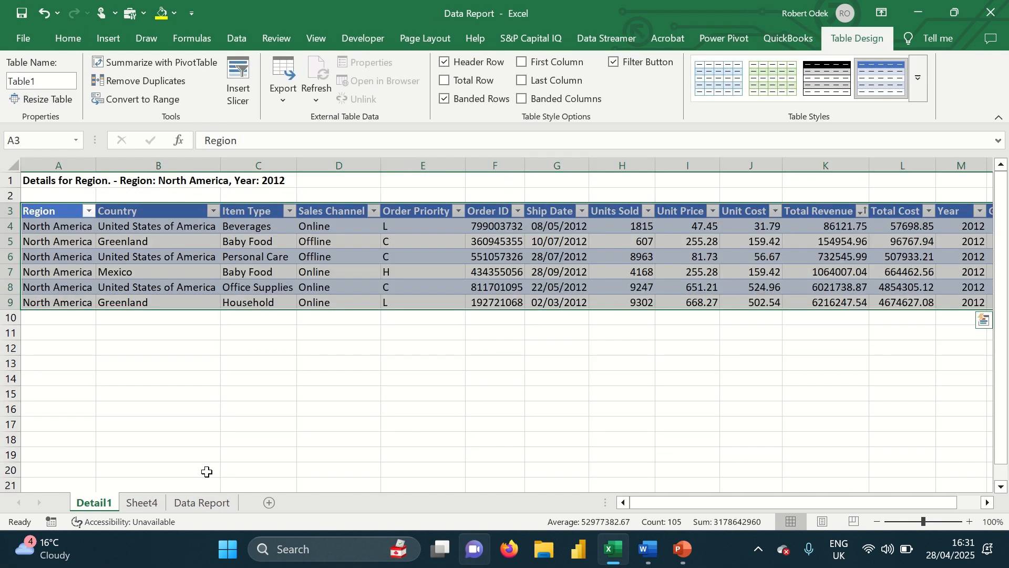
left_click(142, 502)
left_click(417, 390)
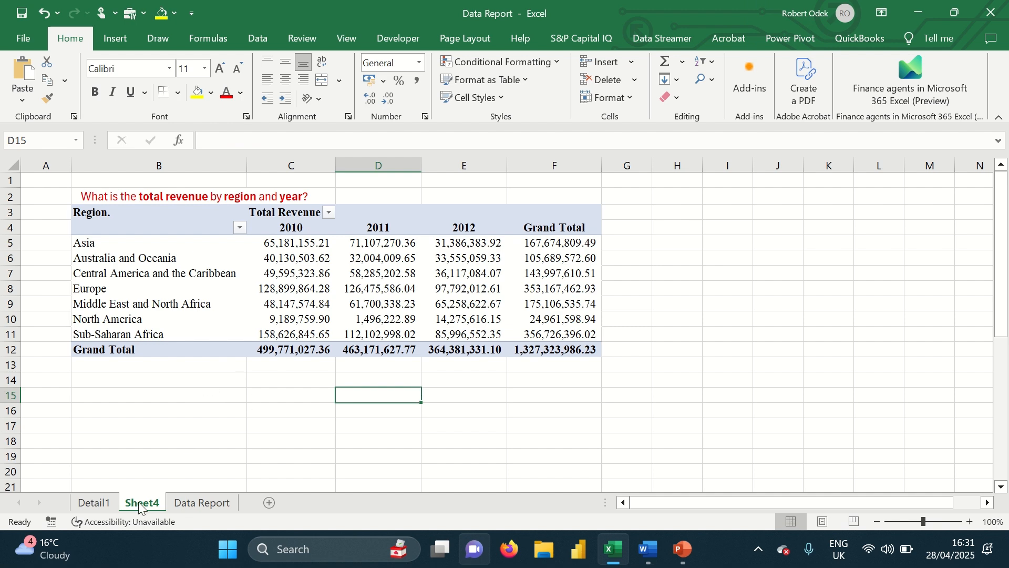
left_click(91, 502)
right_click(91, 505)
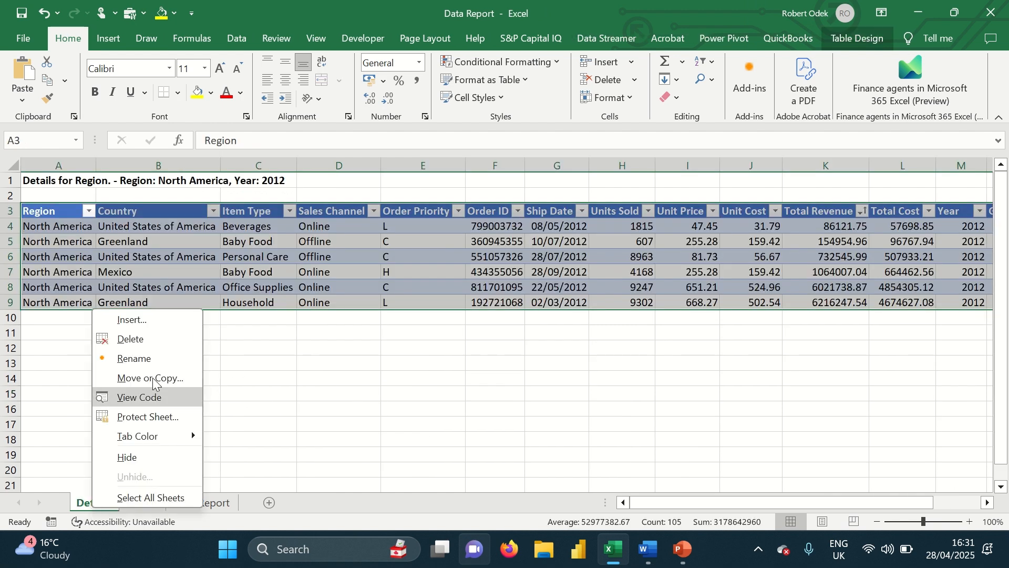
left_click(161, 333)
left_click(481, 317)
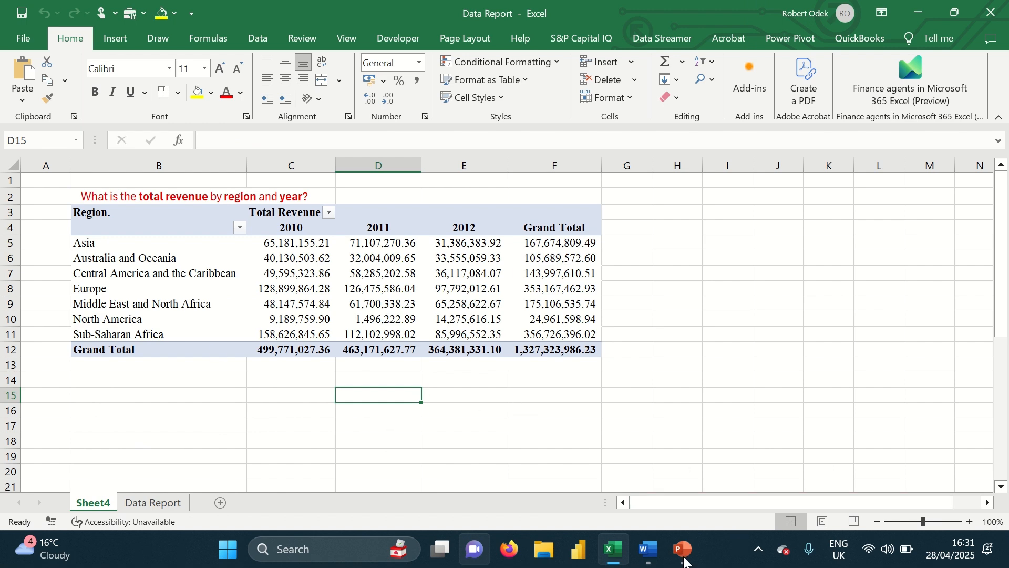
- Copy the question "Which item types generate the highest total revenue?" from the Word document into Sheet4 cell B14 in Excel
left_click(648, 549)
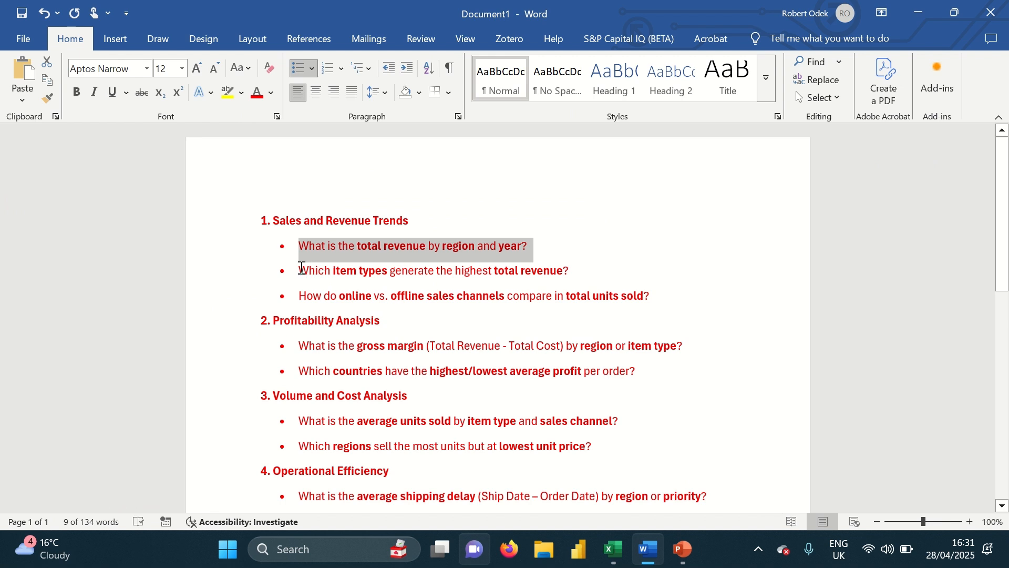
left_click_drag(302, 269, 590, 275)
key("ctrl+c")
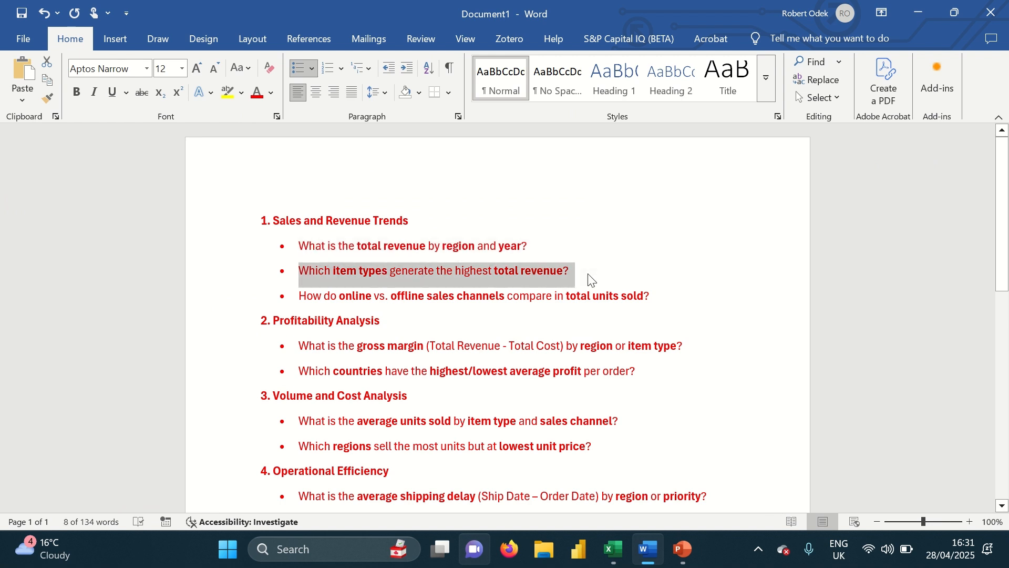
left_click(614, 549)
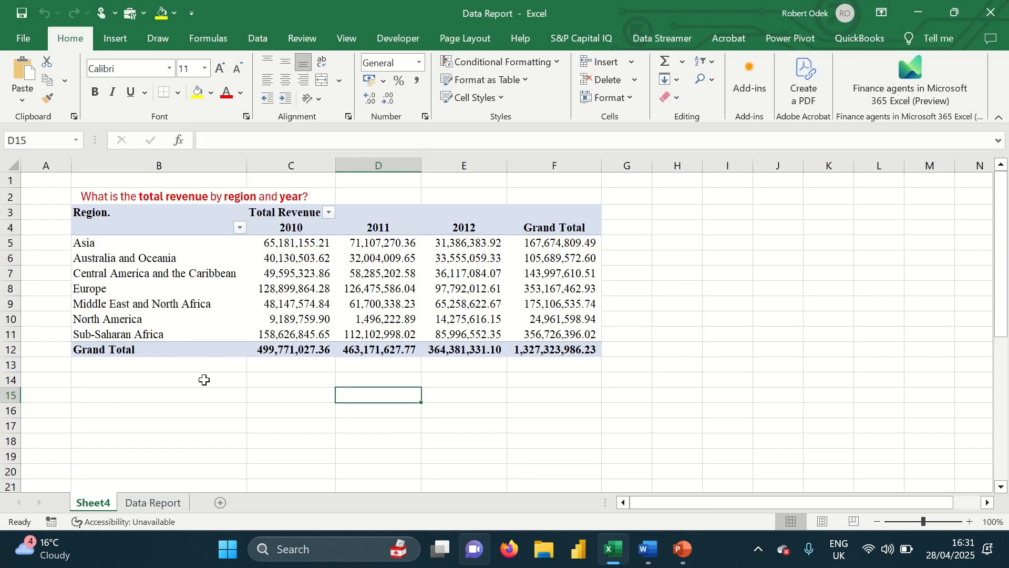
left_click(119, 386)
key("ctrl+v")
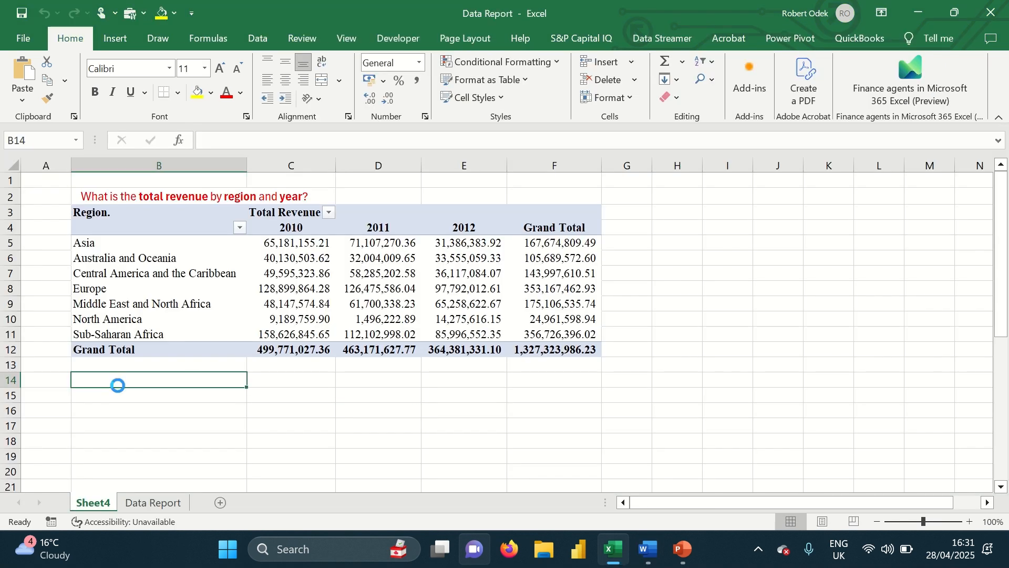
- Create a PivotTable from the Data Report range A1:O1002, placed on the existing worksheet Sheet4 at cell B15
left_click(160, 503)
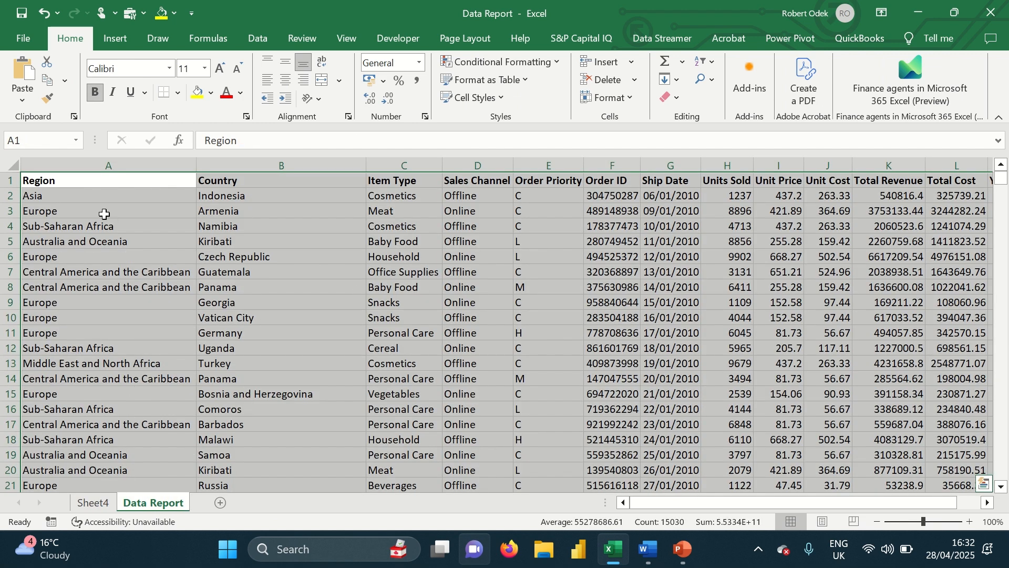
left_click(54, 181)
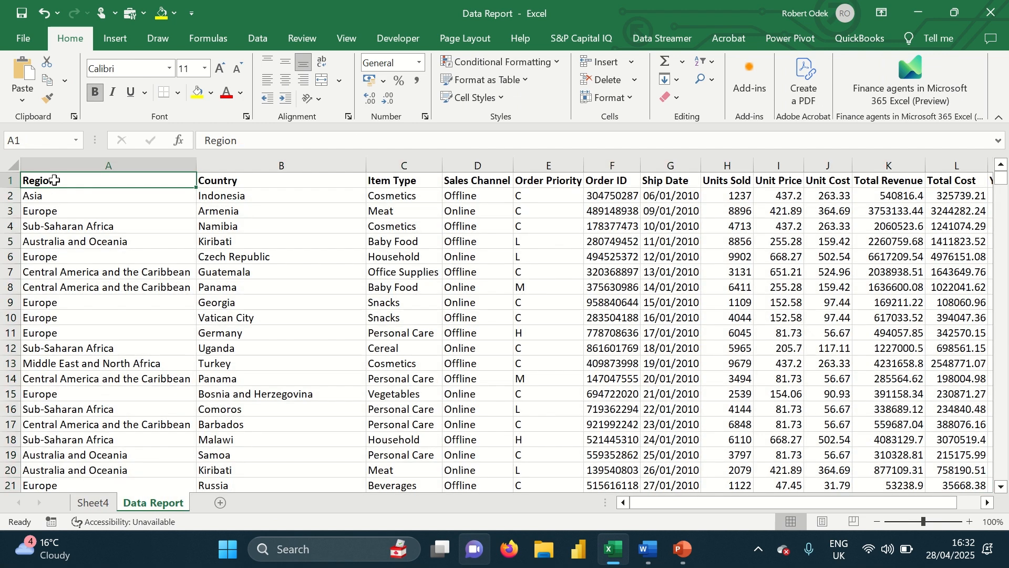
key("ctrl+shift+Right")
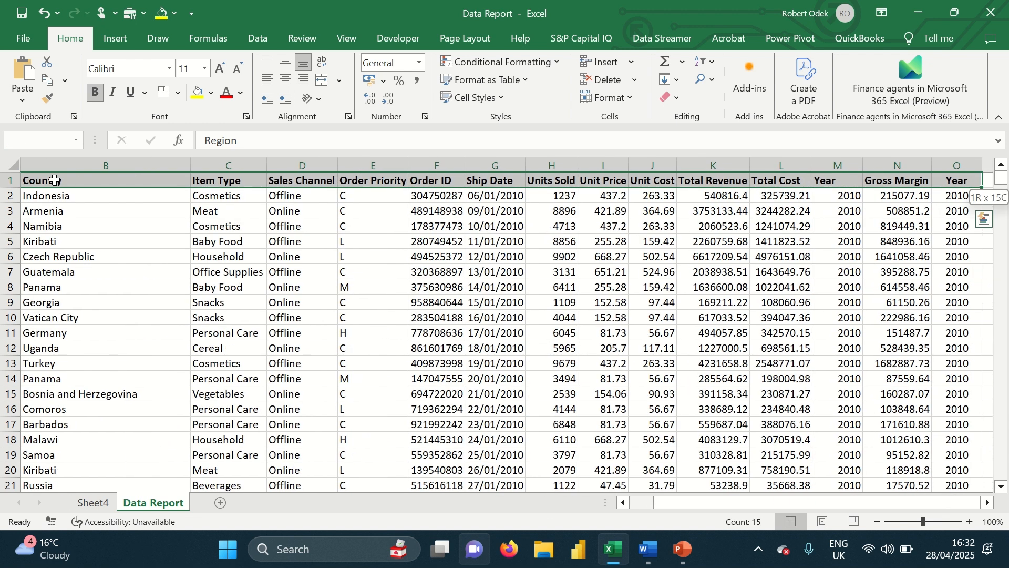
key("ctrl+shift+Down")
left_click(115, 38)
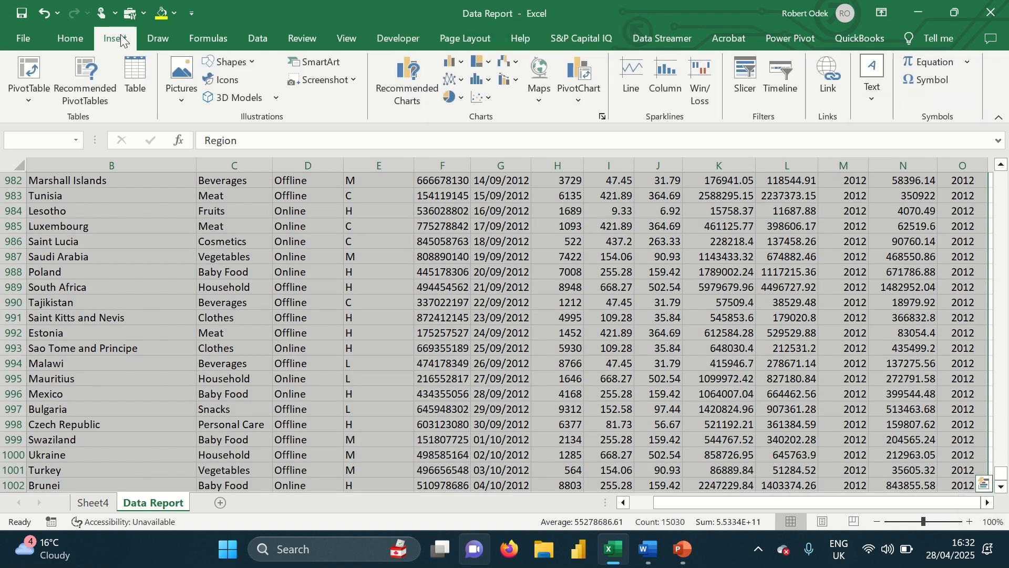
left_click(31, 96)
left_click(48, 121)
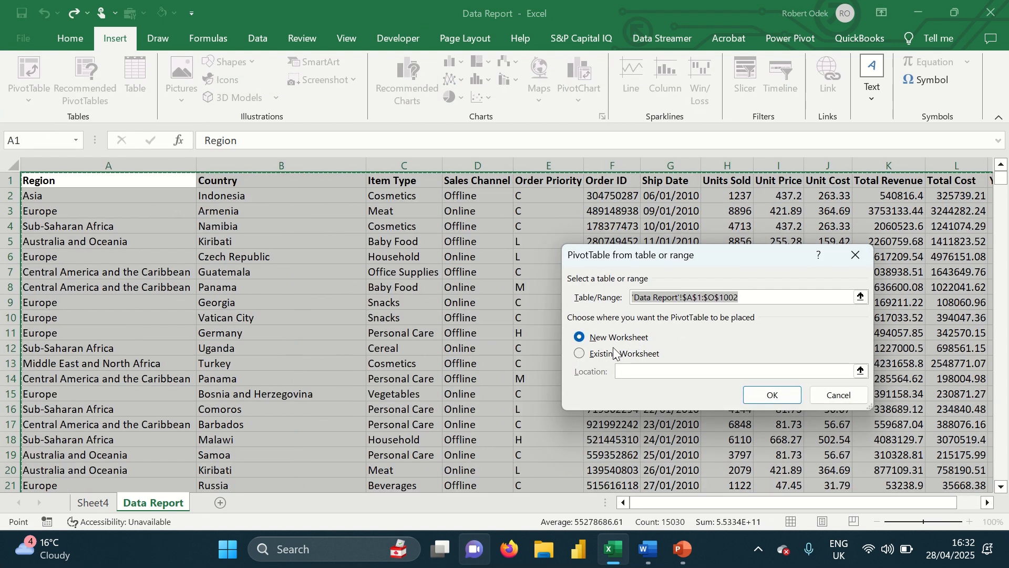
left_click(615, 353)
left_click(860, 374)
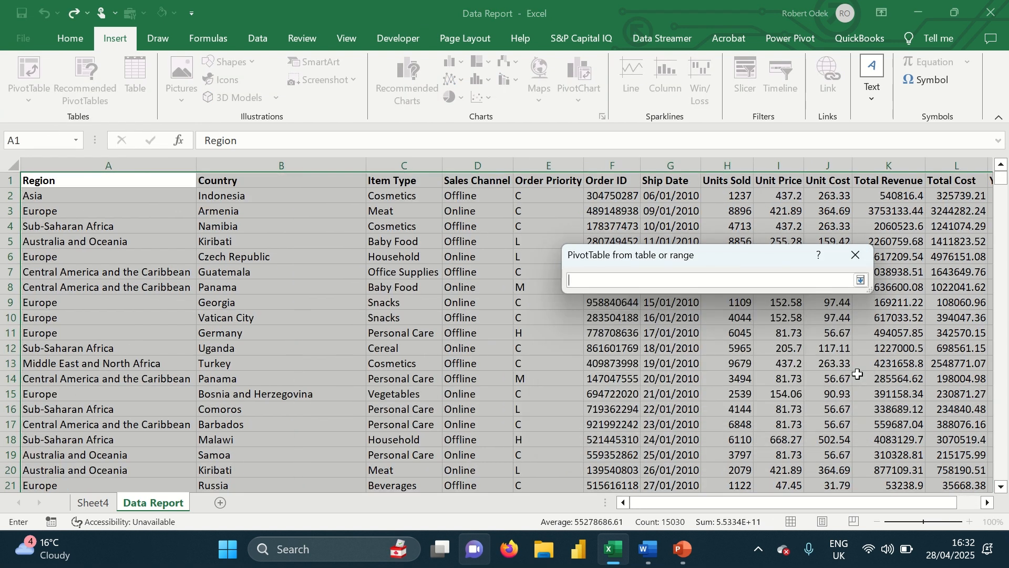
left_click(93, 503)
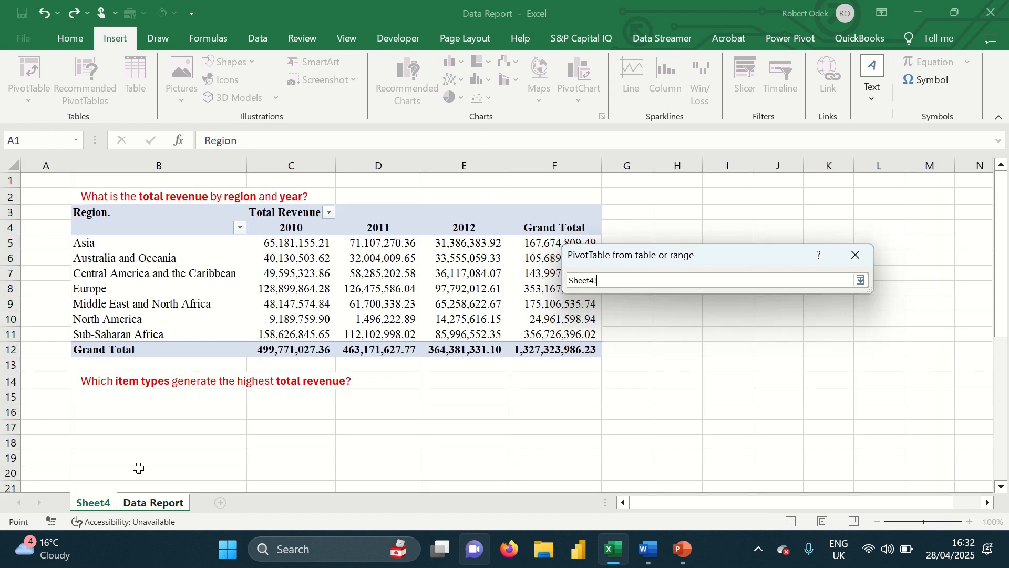
left_click(105, 398)
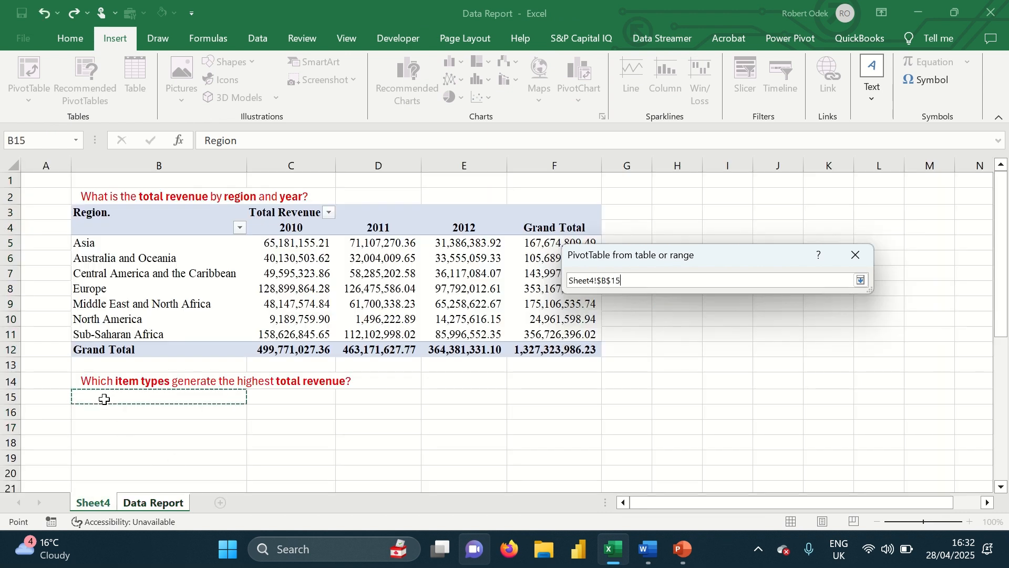
left_click(860, 282)
left_click(770, 395)
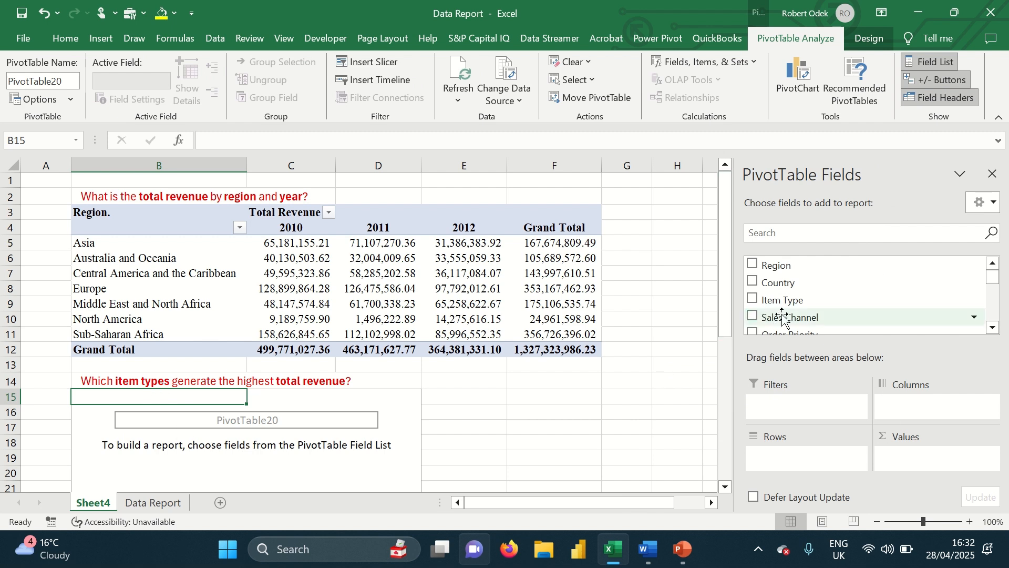
- Add Item Type to the new PivotTable's rows and Total Revenue to its values, and close the field list
left_click_drag(792, 300, 812, 465)
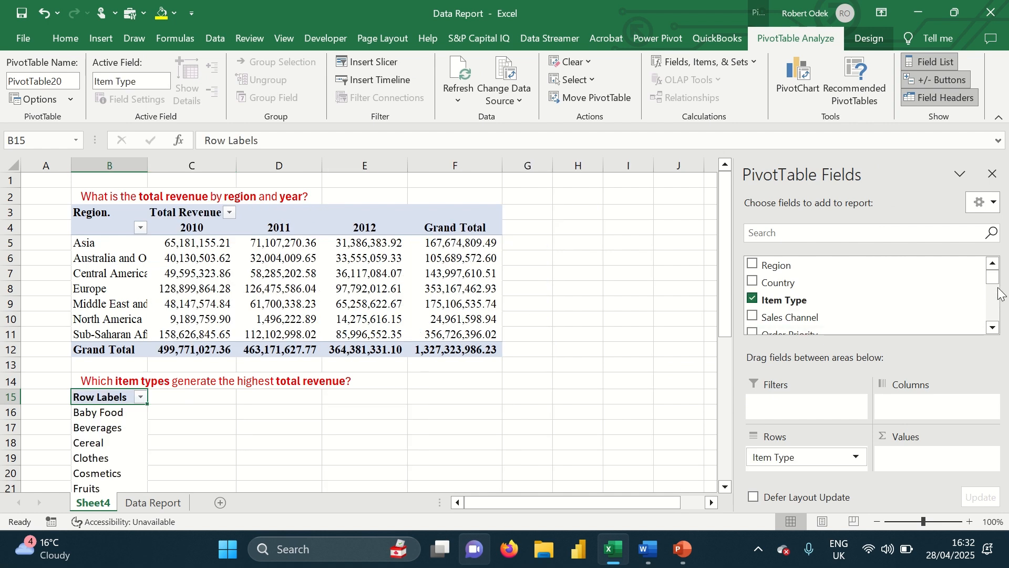
left_click_drag(993, 278, 997, 330)
left_click(993, 263)
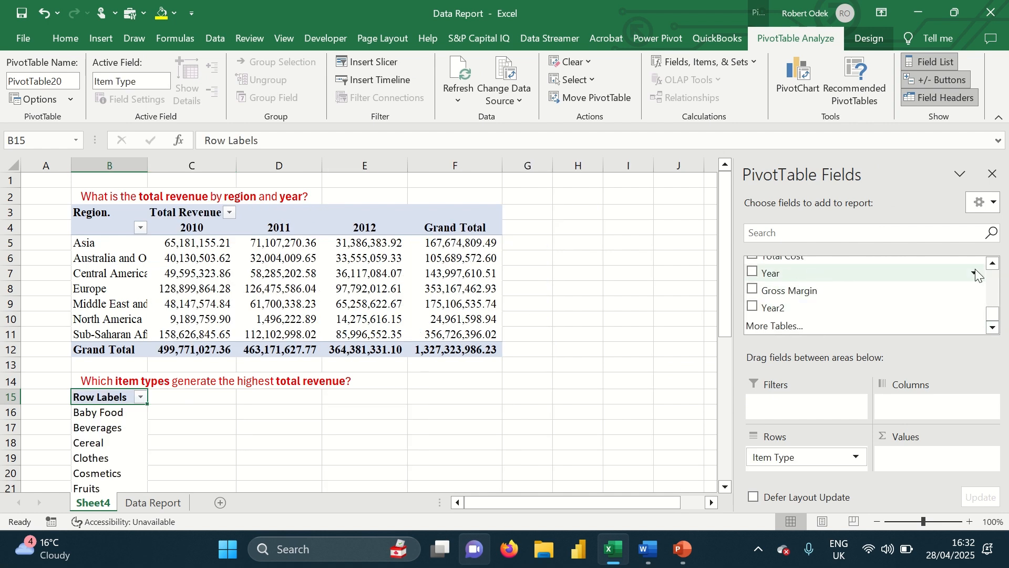
left_click(993, 264)
left_click(993, 263)
left_click_drag(835, 276, 944, 460)
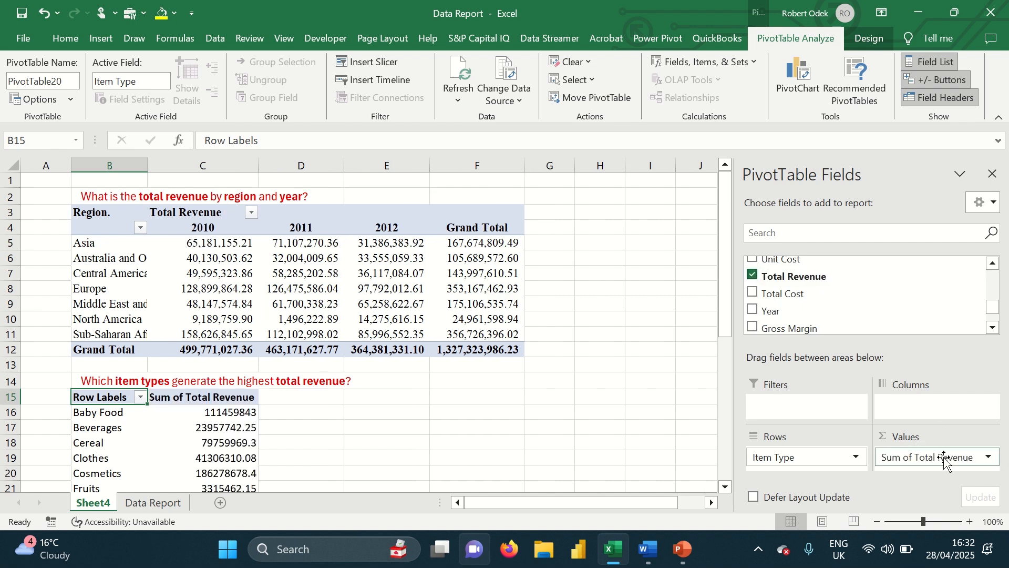
left_click(992, 174)
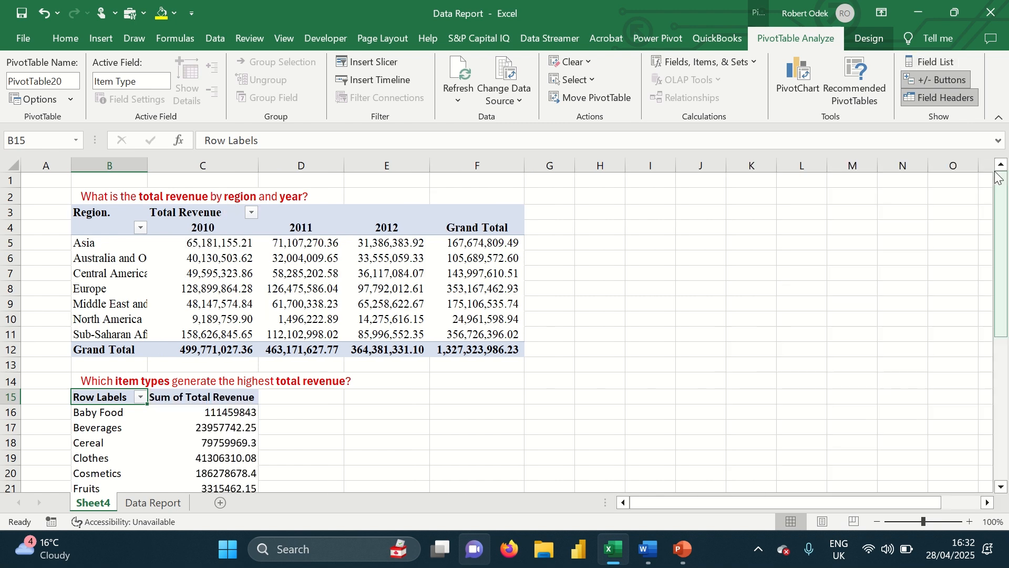
- Sort the item type PivotTable by total revenue from largest to smallest
scroll(395, 223, "down", 2)
left_click(221, 351)
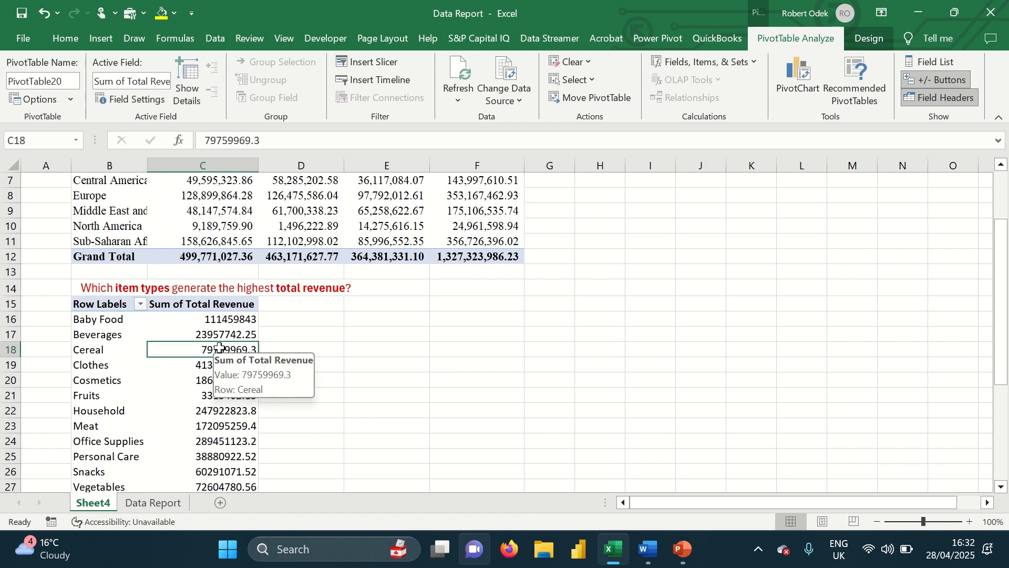
right_click(220, 349)
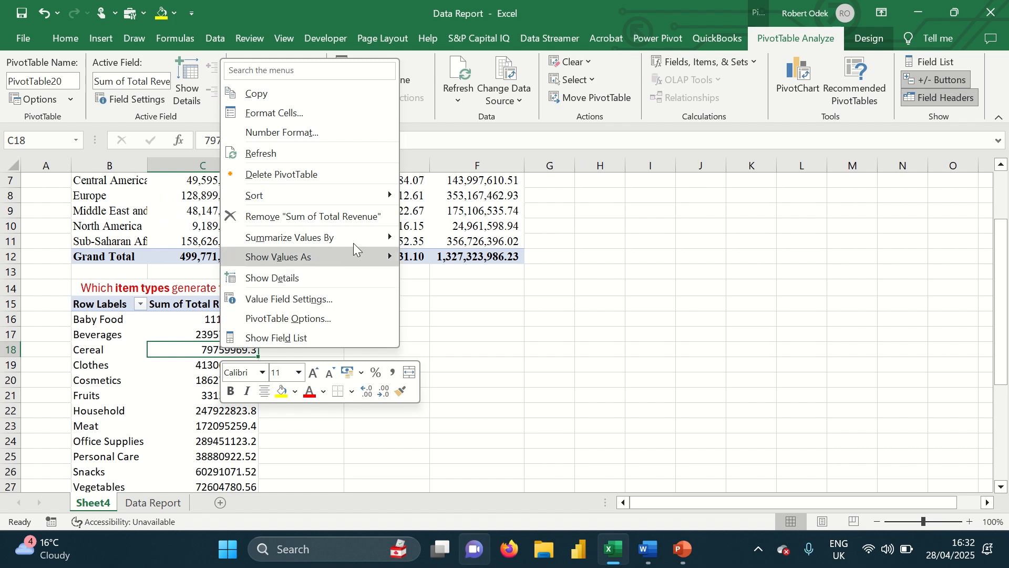
mouse_move(359, 234)
mouse_move(383, 196)
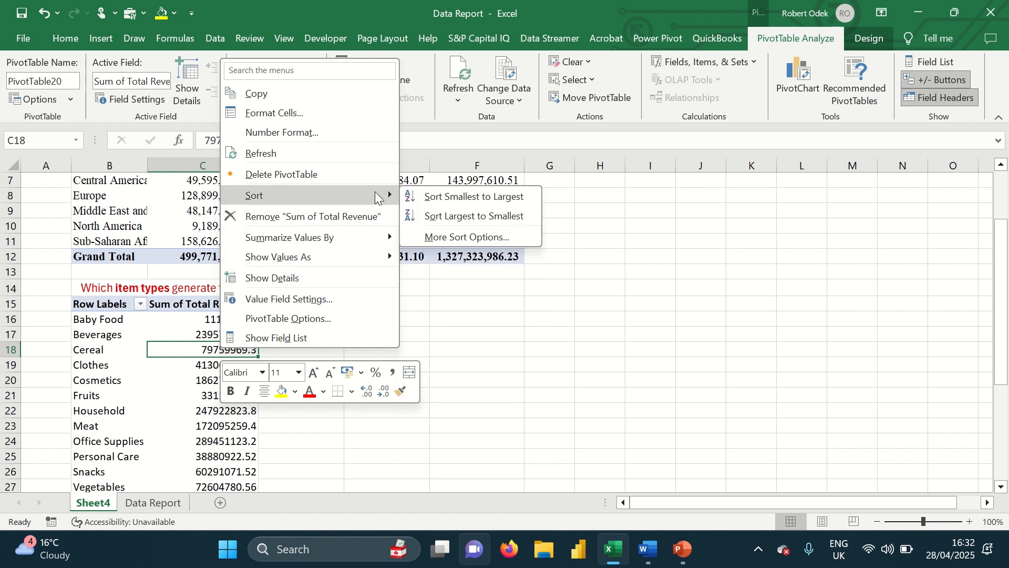
left_click(476, 217)
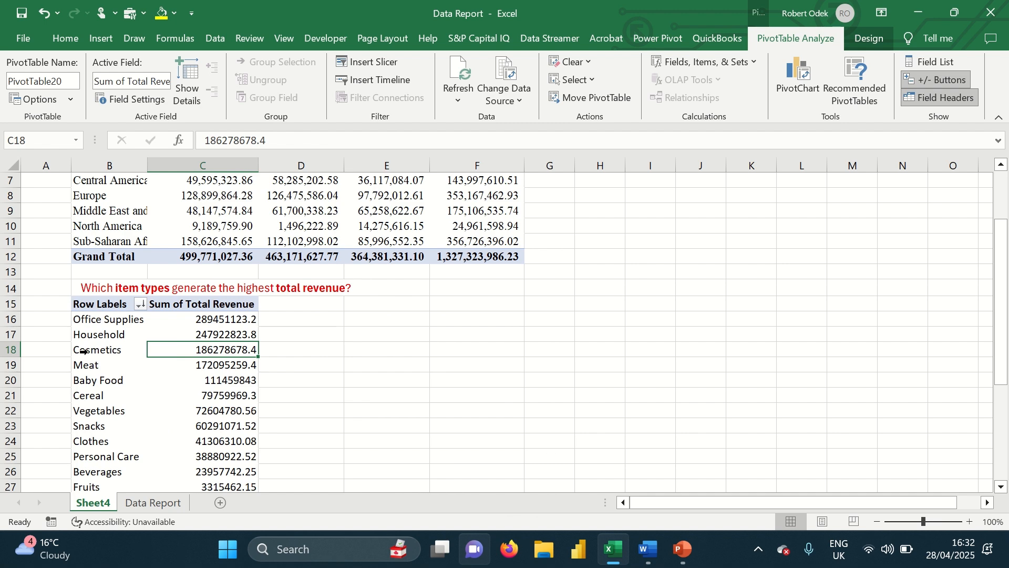
- Set the font of the whole item type PivotTable, B15:C28, to Times New Roman
left_click_drag(88, 310, 195, 451)
left_click(65, 38)
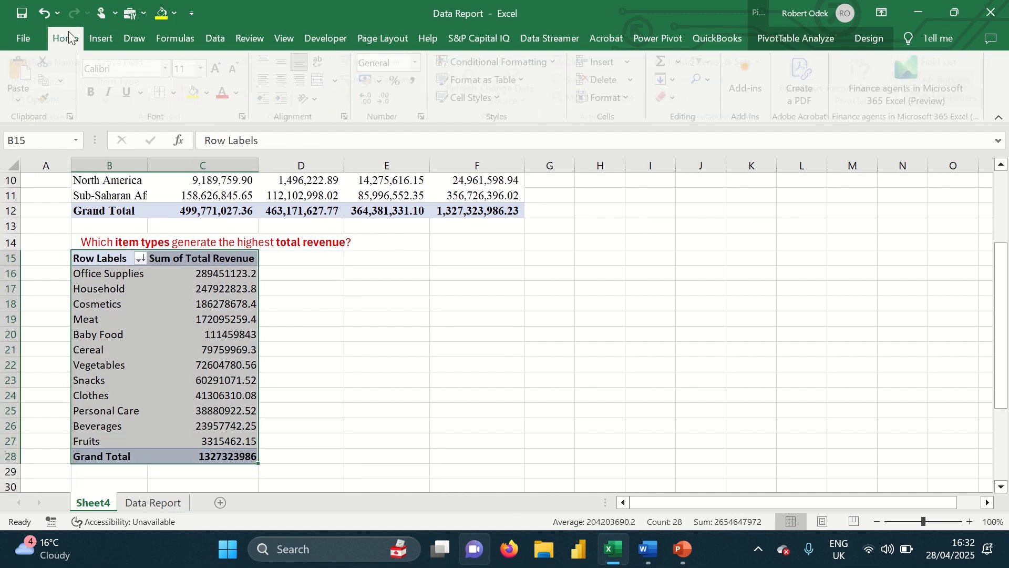
left_click(170, 68)
type("Times New Roman")
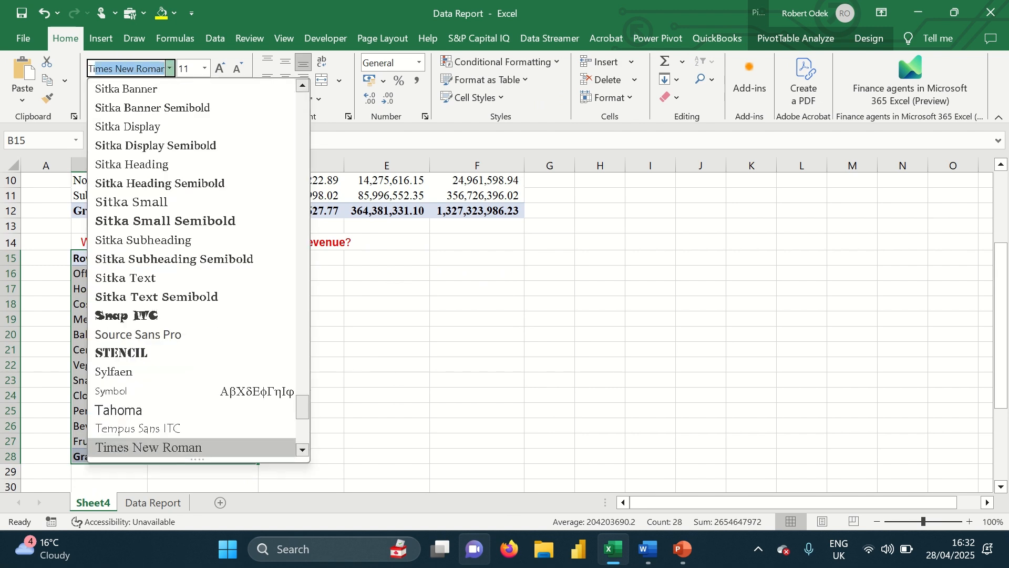
key("Return")
left_click(237, 347)
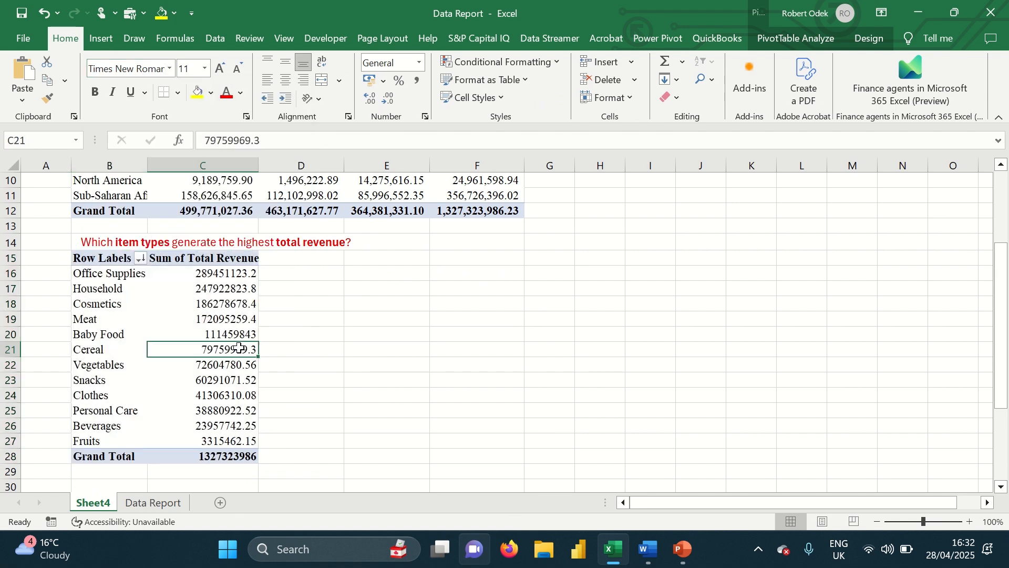
- Apply the comma number style to the revenue values in C16:C28
left_click_drag(233, 271, 235, 456)
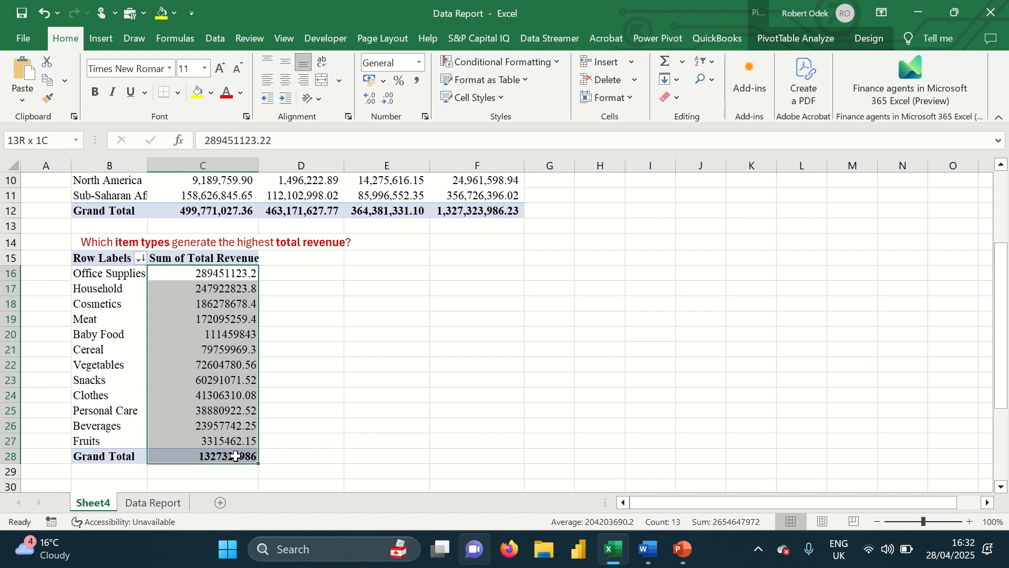
left_click(417, 81)
left_click(320, 406)
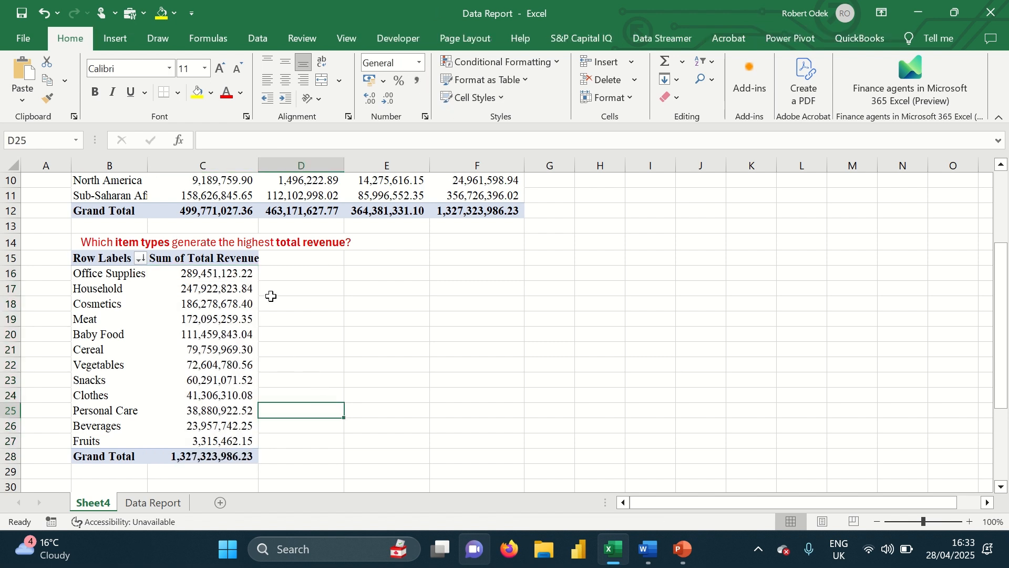
- Rename the Sum of Total Revenue header in C15 as "Total Revenue." and centre it
left_click(190, 260)
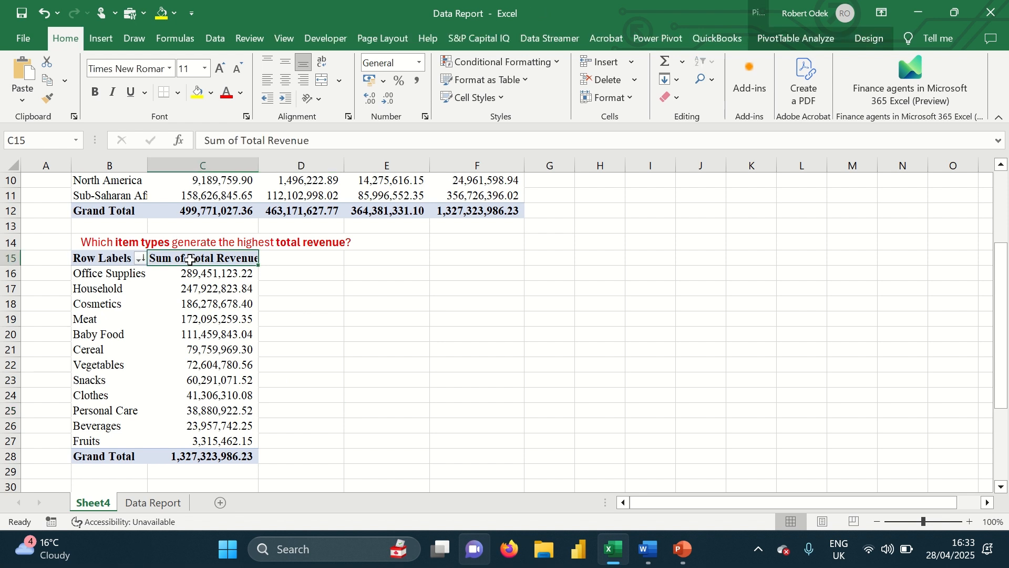
type("Tot")
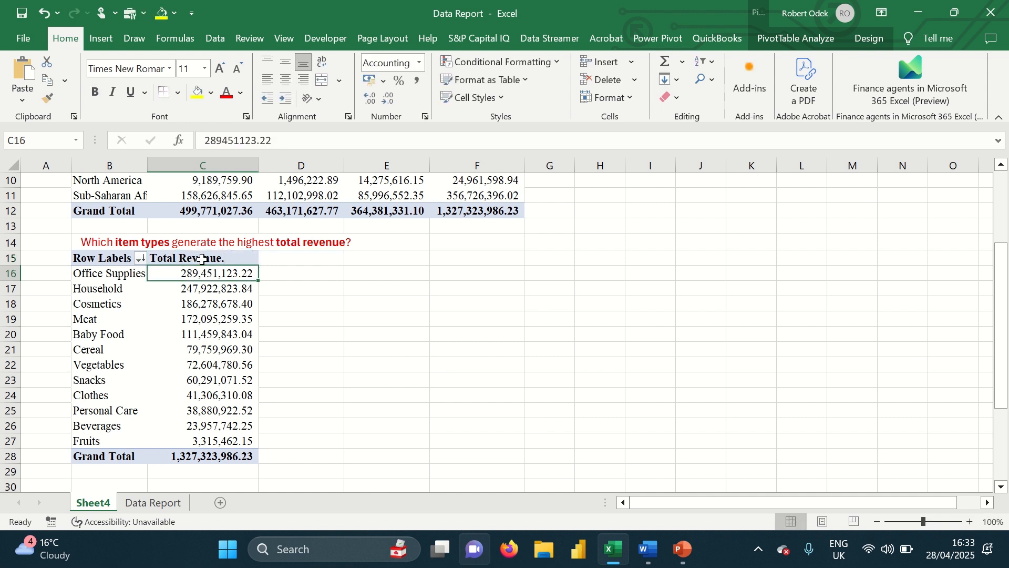
left_click(190, 260)
left_click(286, 81)
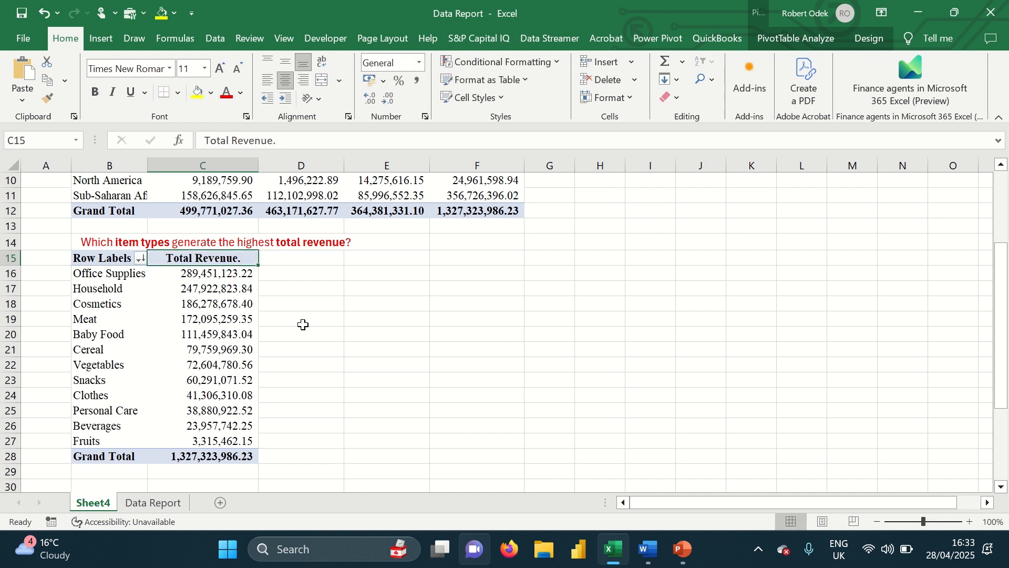
left_click(326, 399)
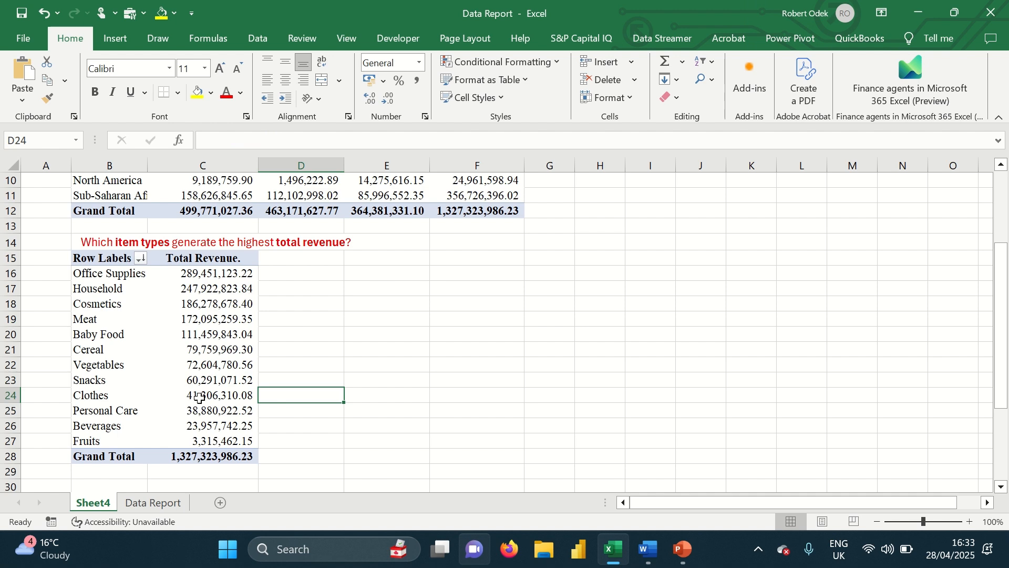
- Copy the question "How do online vs. offline sales channels compare in total units sold?" from the Word document into Sheet4 cell B30 in Excel
scroll(588, 394, "down", 3)
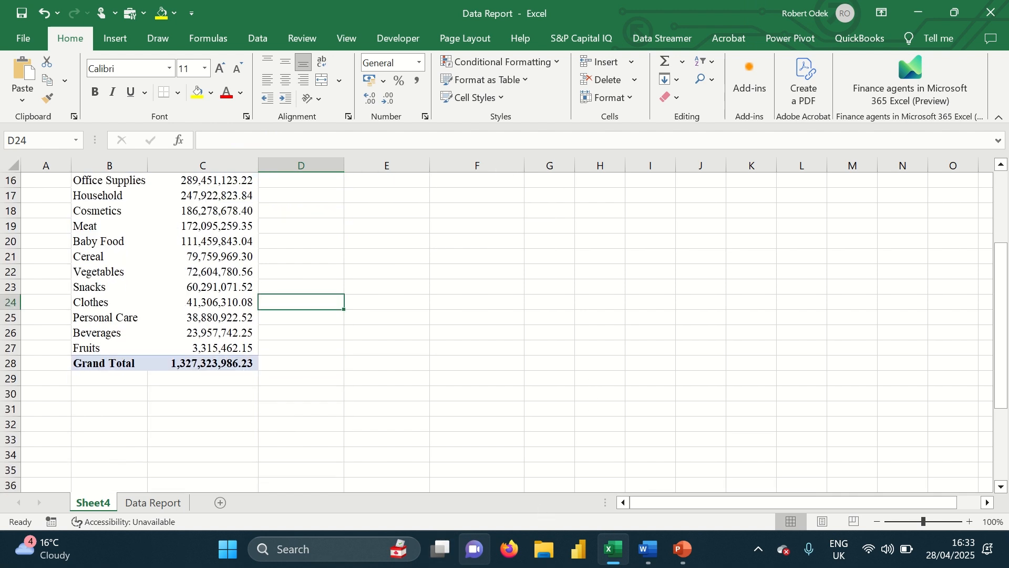
left_click(648, 549)
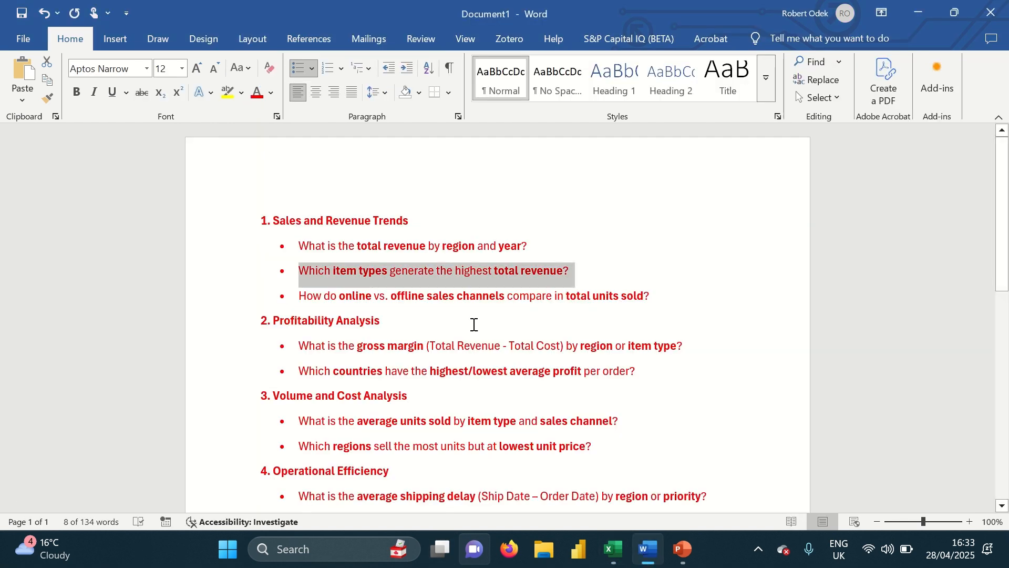
left_click_drag(301, 297, 664, 308)
key("ctrl+c")
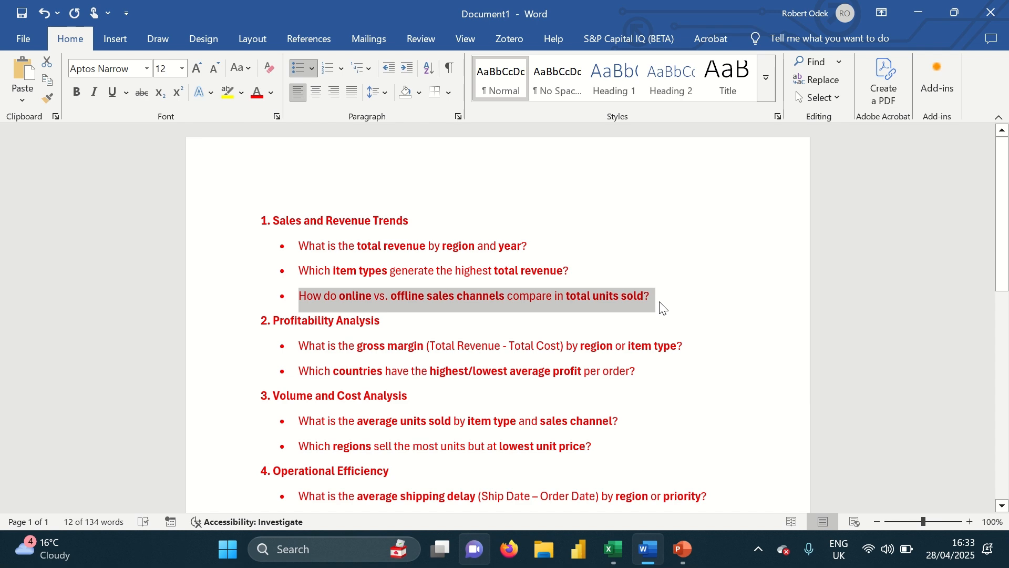
left_click(612, 548)
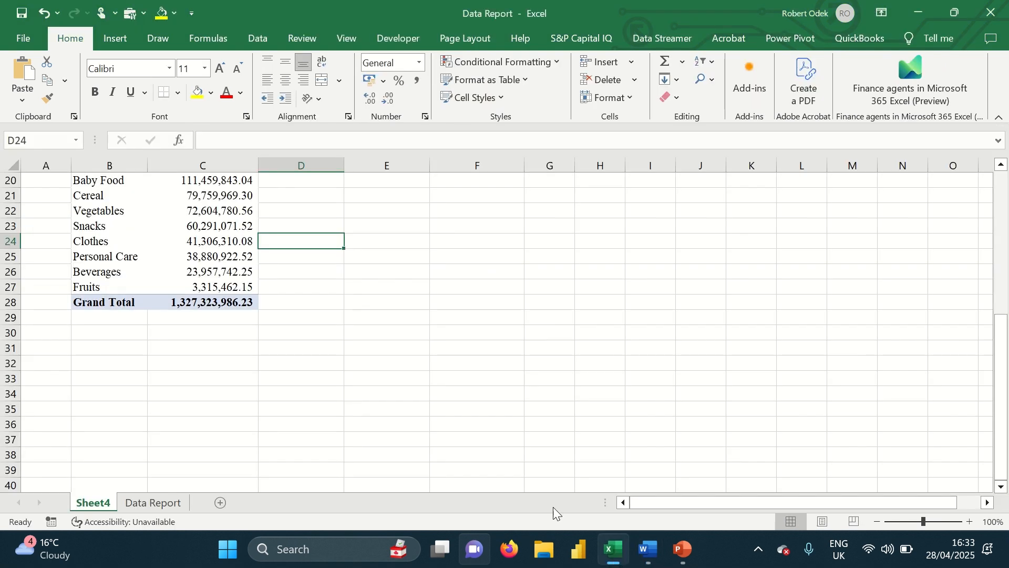
left_click(103, 333)
key("ctrl+v")
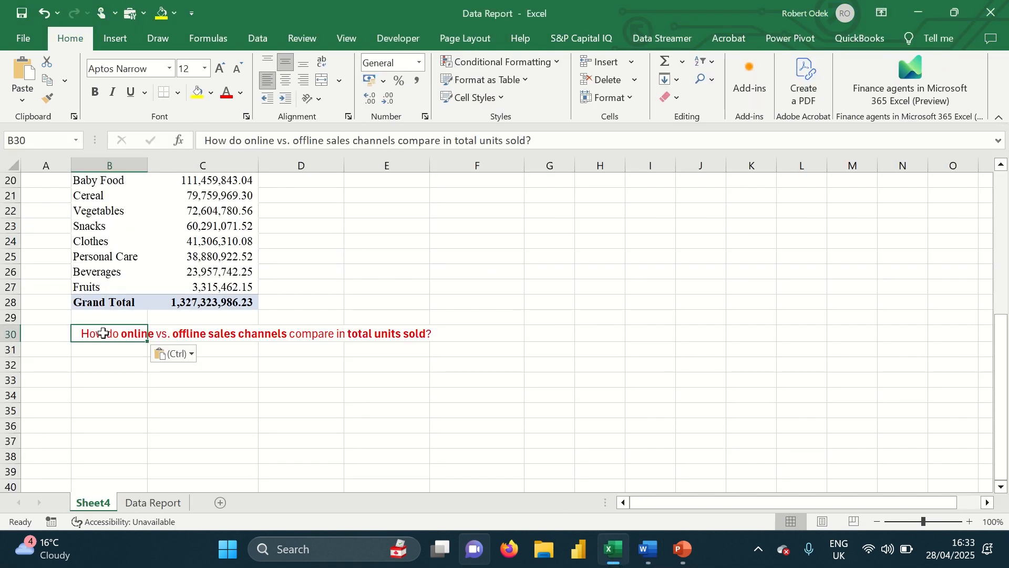
- Create a PivotTable from the Data Report range A1:O1002, placed on the existing worksheet Sheet4 at cell B31
left_click(141, 505)
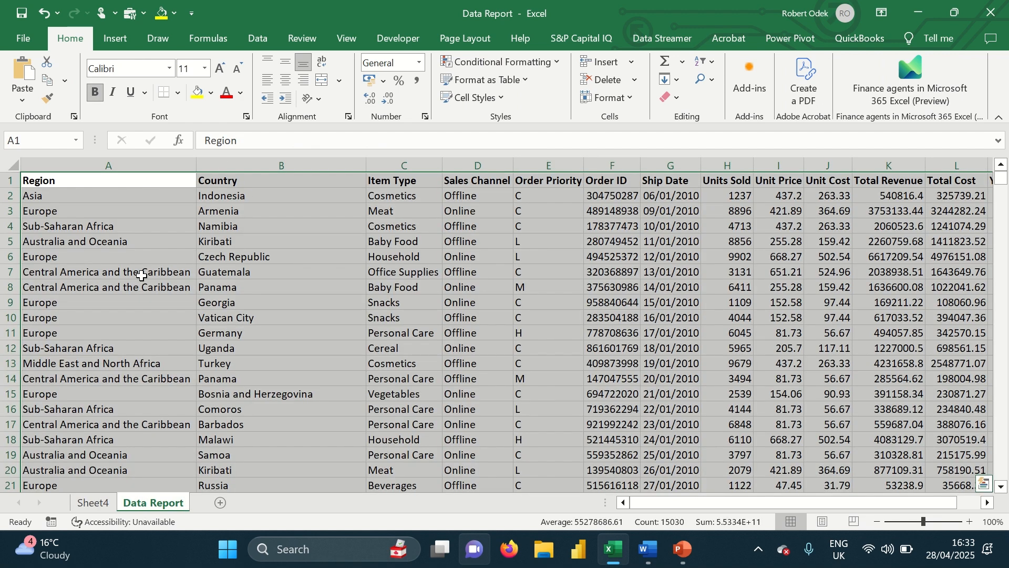
left_click(115, 40)
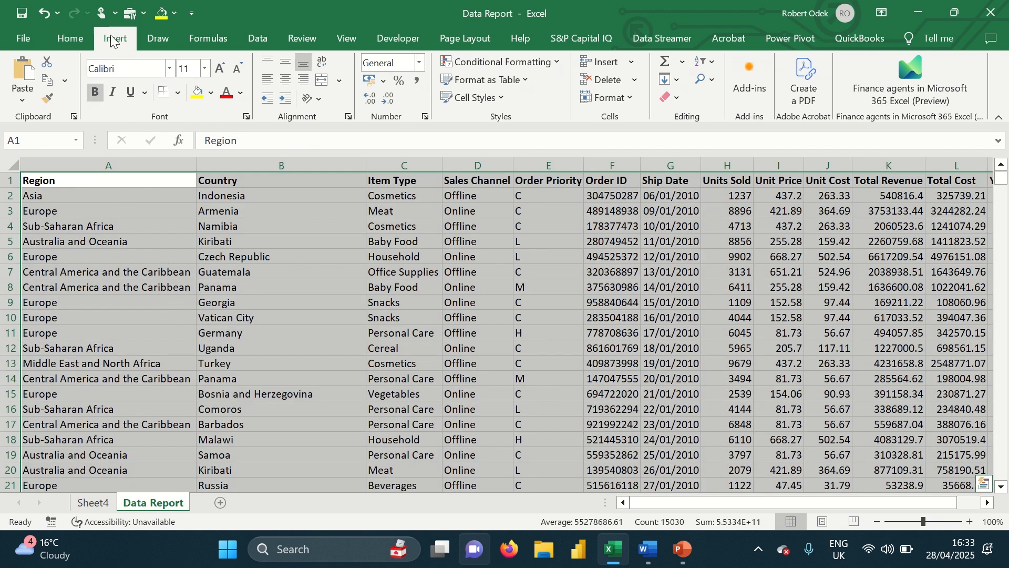
left_click(30, 101)
left_click(36, 122)
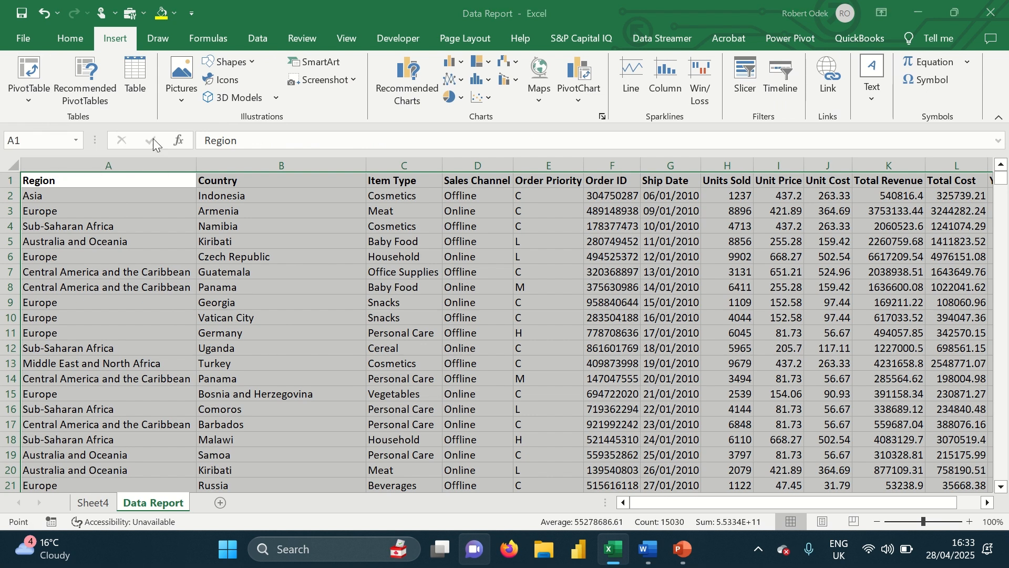
left_click(605, 358)
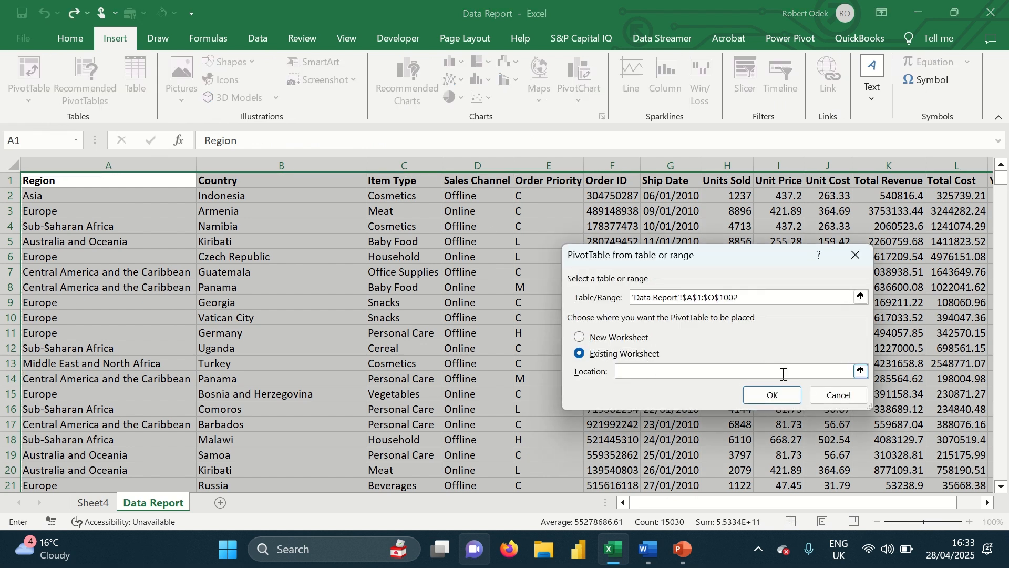
left_click(861, 371)
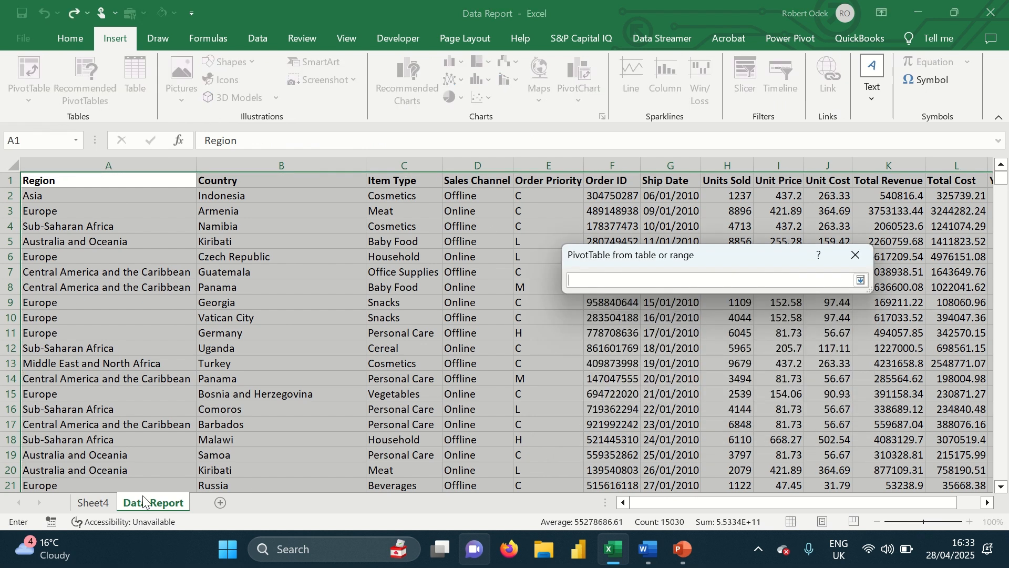
left_click(93, 503)
left_click(115, 352)
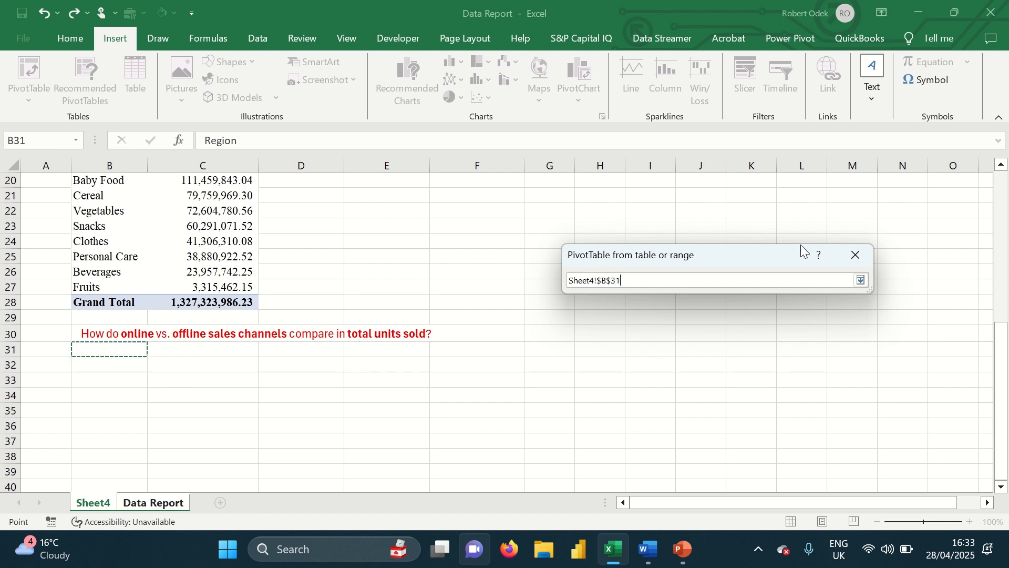
left_click(861, 281)
left_click(783, 395)
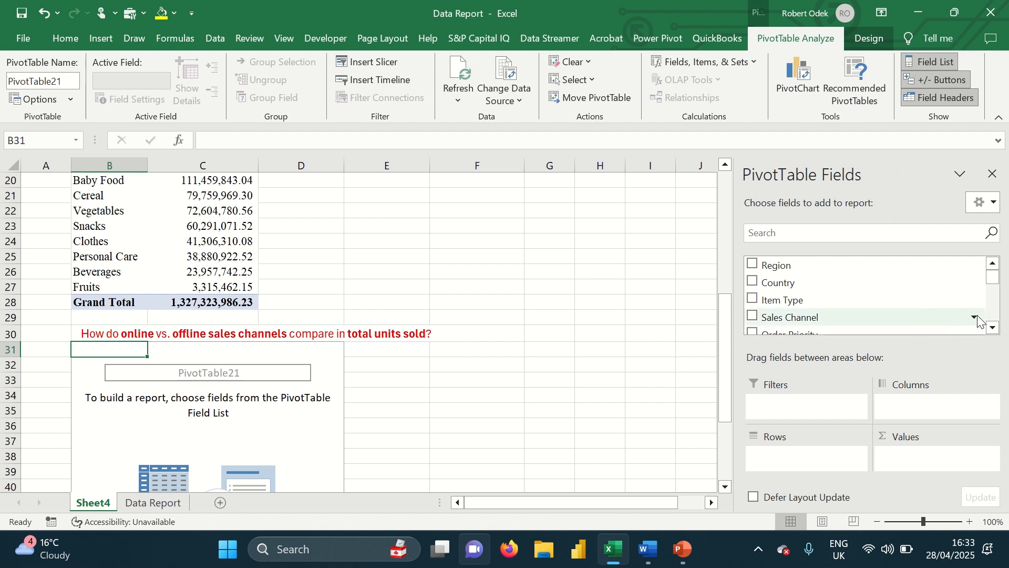
- Add the Sales Channel field to the rows of the PivotTable at B31
left_click(990, 330)
left_click(991, 330)
left_click(990, 329)
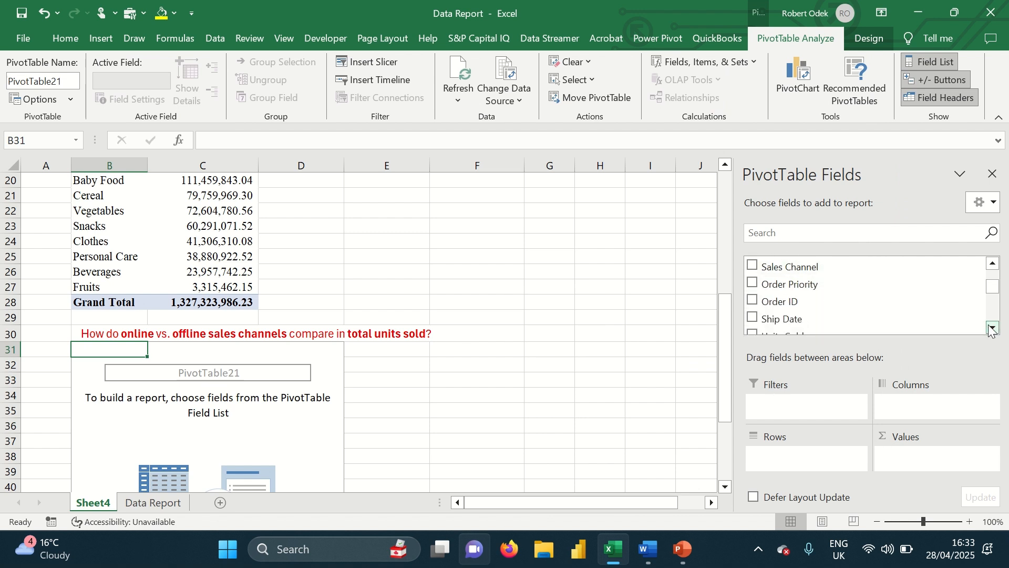
left_click(990, 330)
left_click(990, 329)
left_click(991, 330)
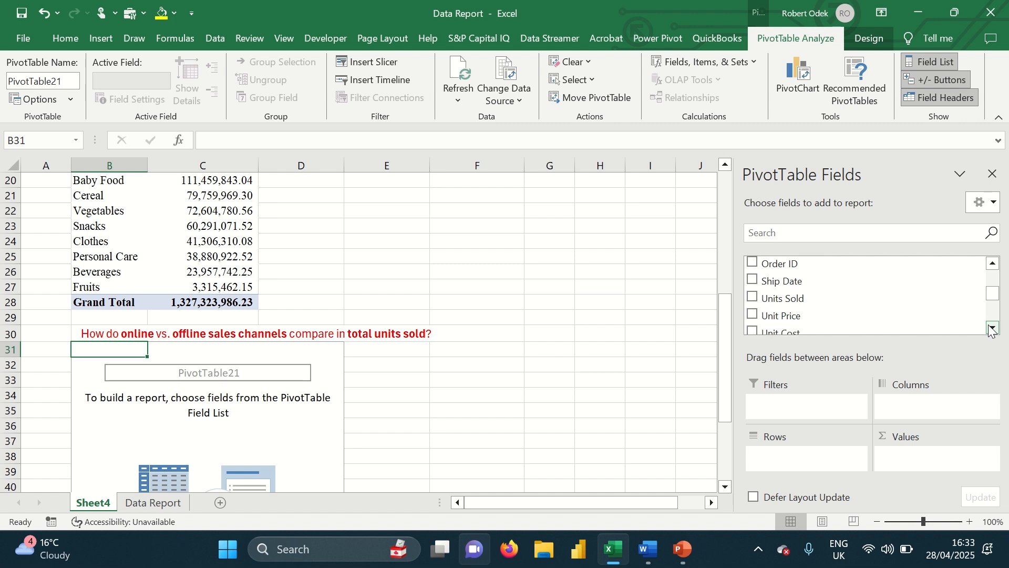
left_click_drag(993, 293, 992, 281)
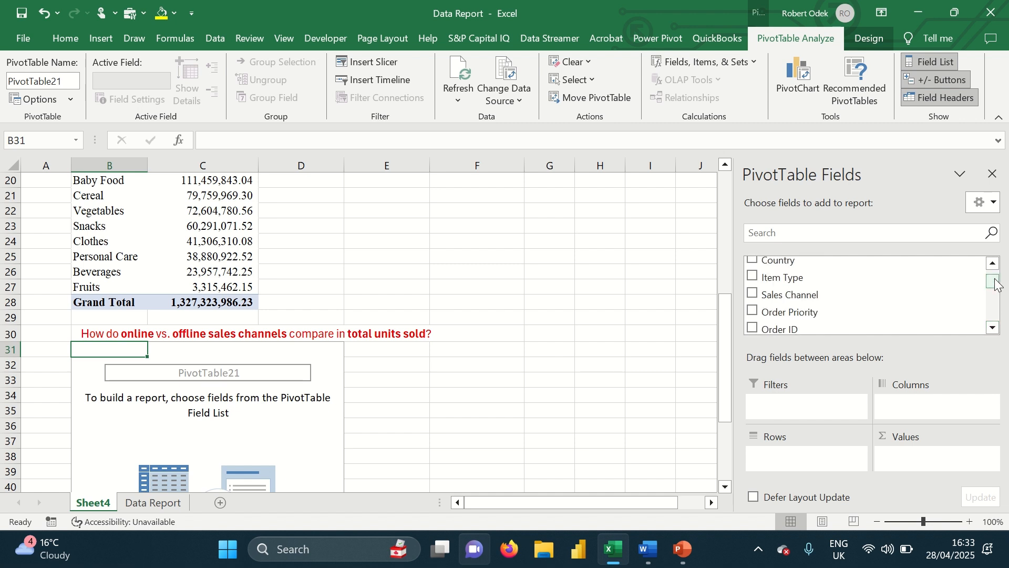
left_click_drag(818, 302, 820, 468)
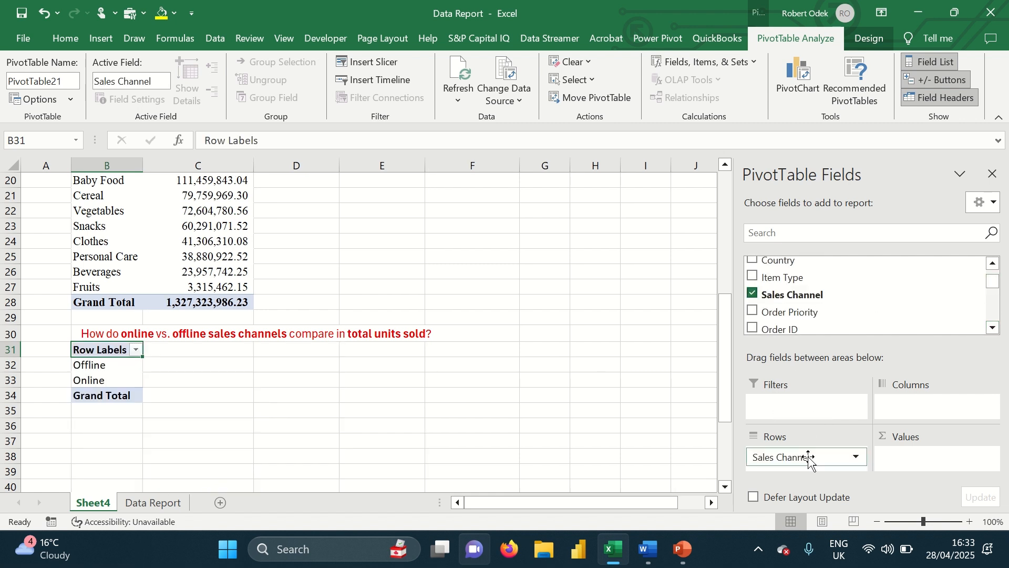
- Add the Units Sold field to the values of the PivotTable at B31 and close the field list
left_click(991, 329)
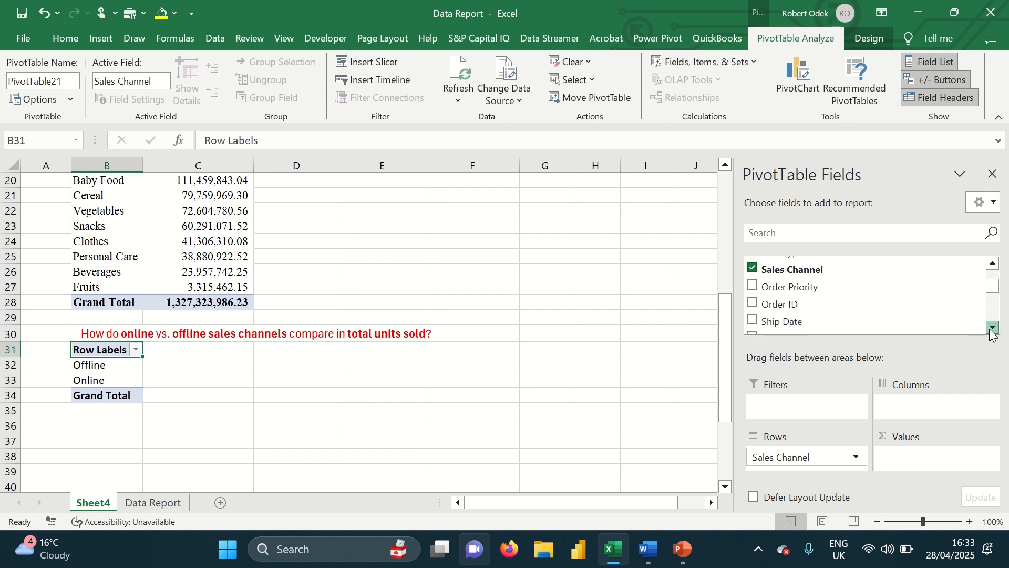
left_click(992, 328)
left_click(992, 329)
left_click(991, 329)
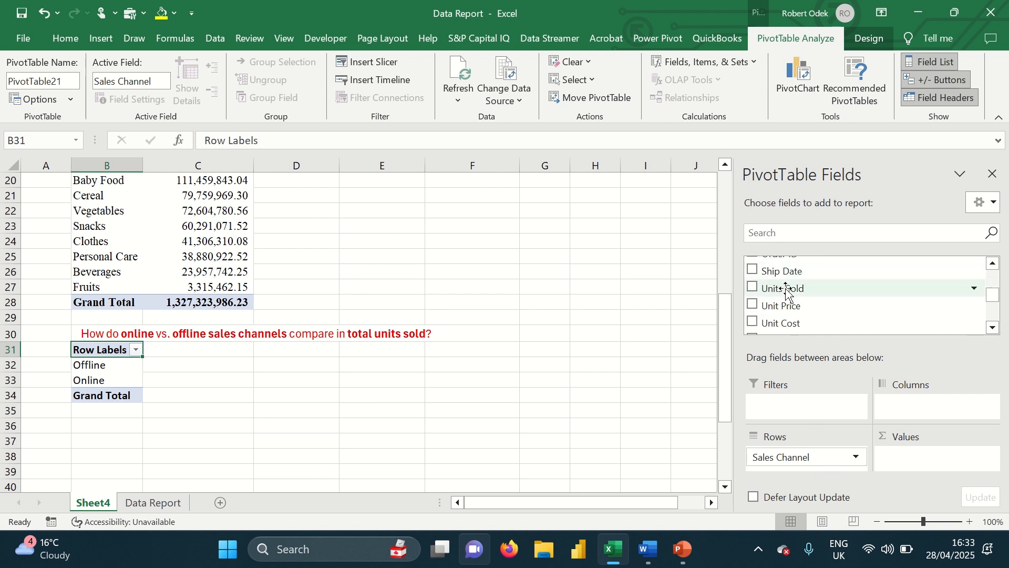
left_click_drag(786, 288, 941, 465)
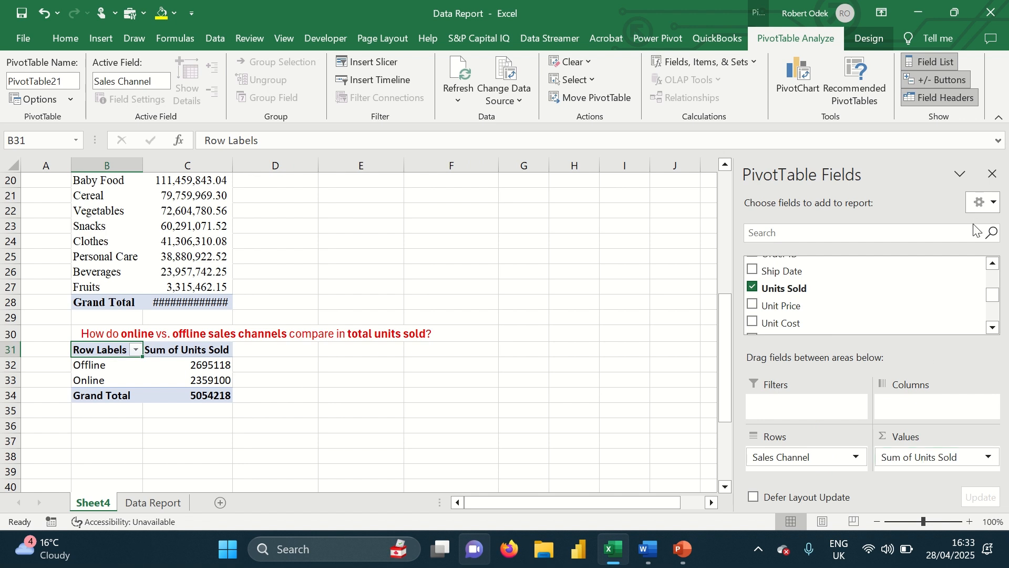
left_click(1000, 178)
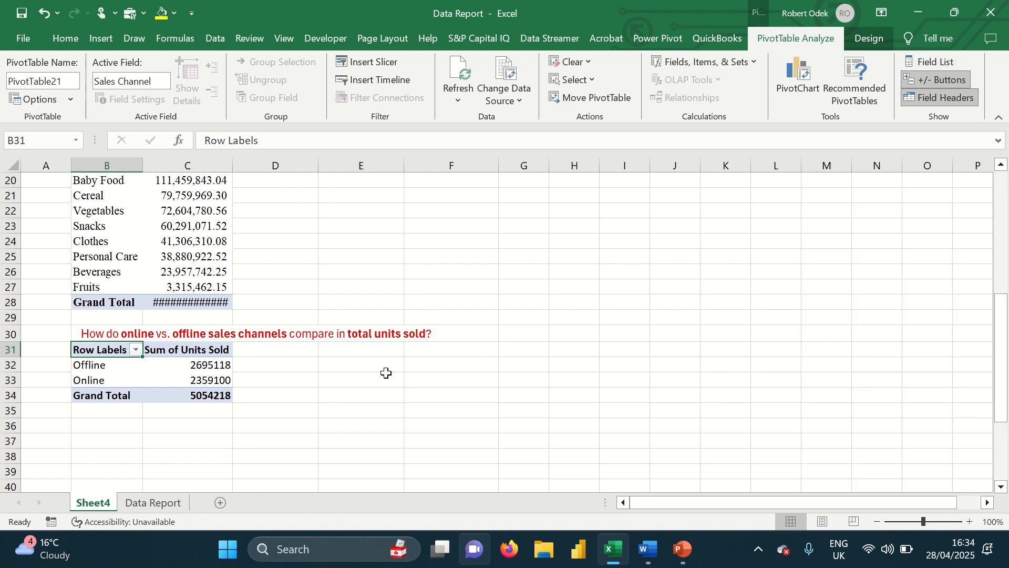
- Set the font of the sales channel PivotTable, B31:C34, to Times New Roman
left_click_drag(212, 365, 203, 396)
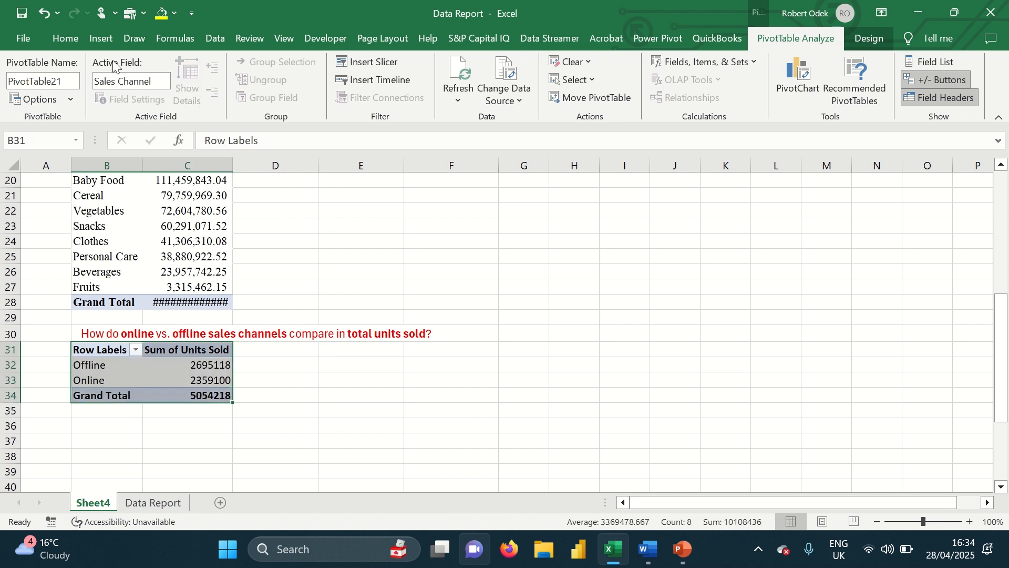
left_click(65, 39)
left_click(169, 70)
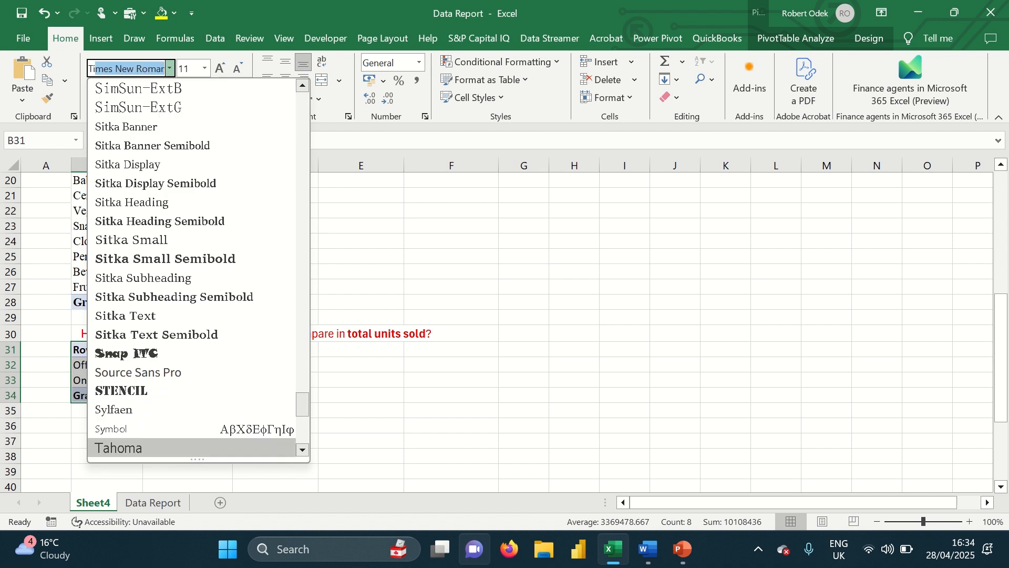
scroll(136, 368, "down", 1)
left_click(142, 446)
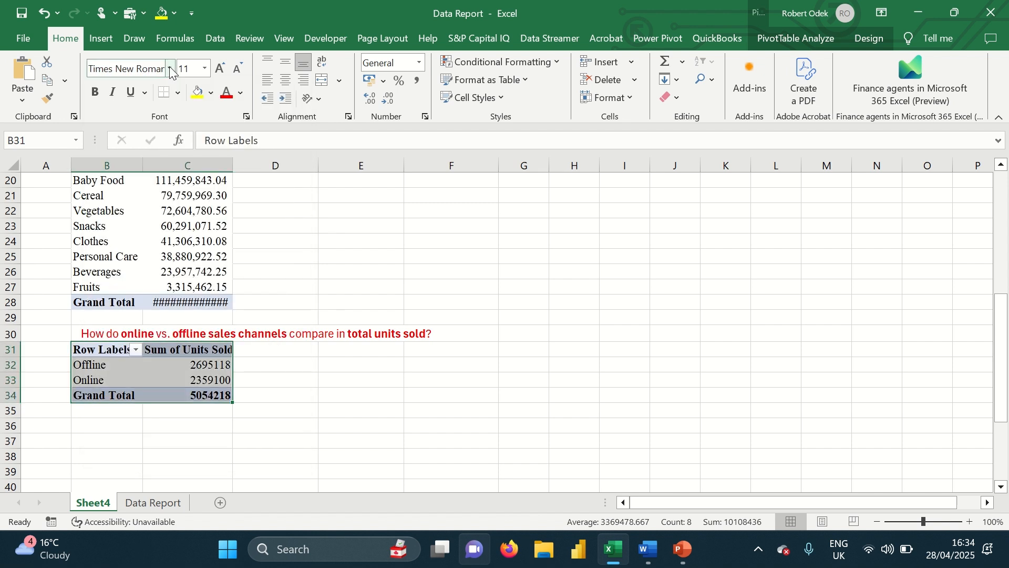
left_click(267, 378)
- Apply the comma number style to the units sold values in C32:C34
left_click_drag(209, 361, 210, 395)
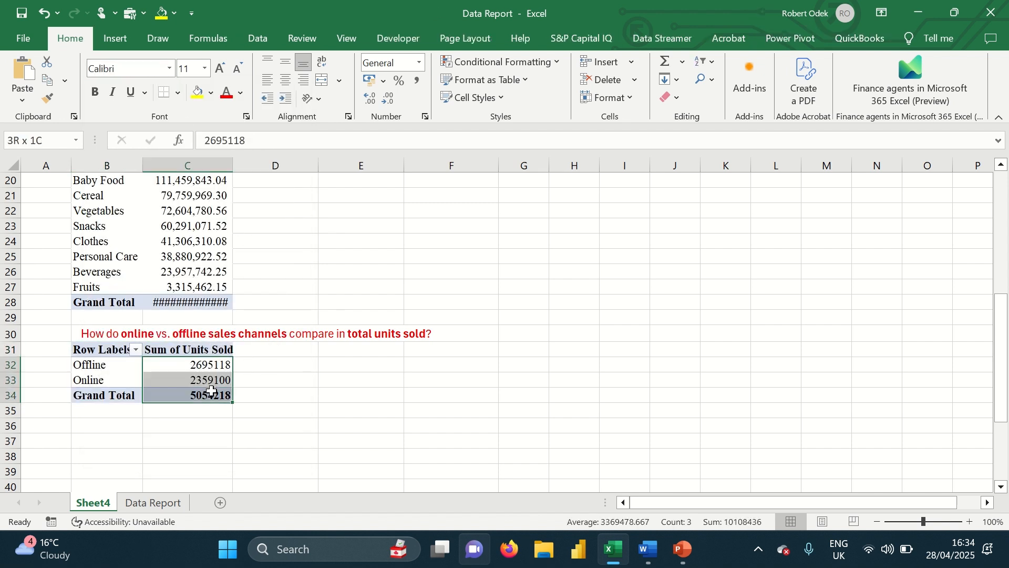
left_click(416, 82)
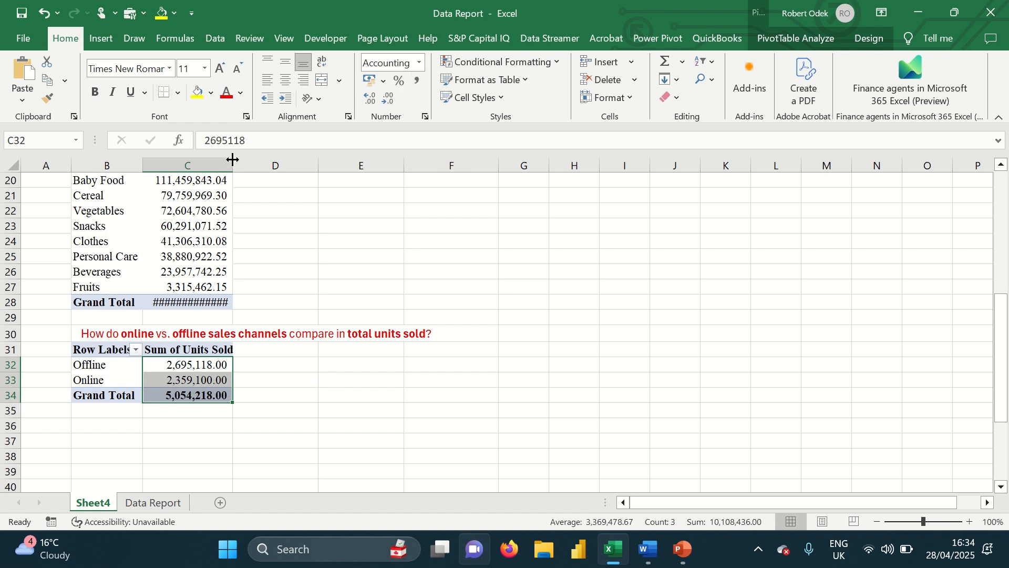
left_click(322, 261)
- Widen column B to fit the row label header and autofit column C to its contents
left_click_drag(143, 161, 169, 167)
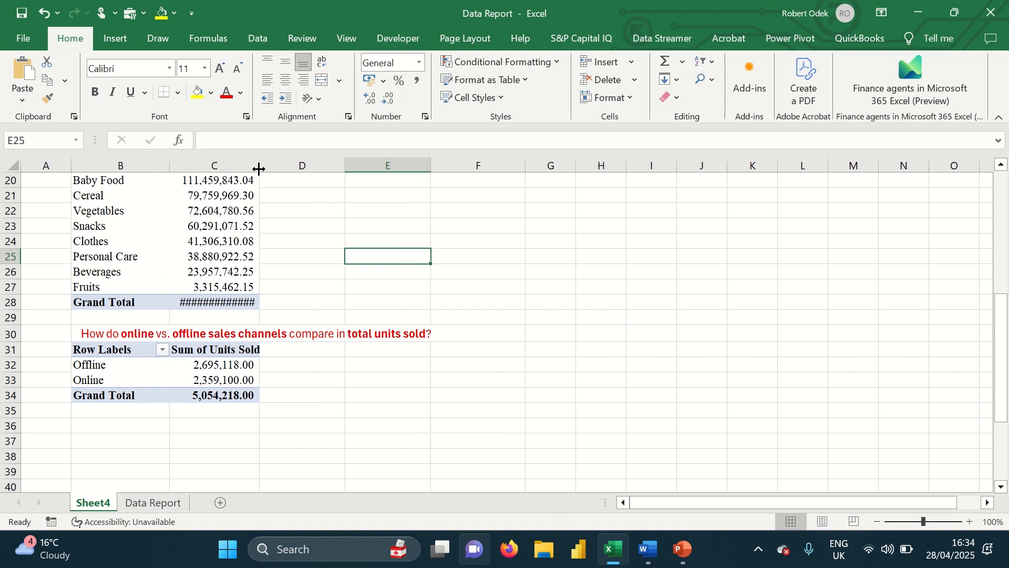
double_click(259, 168)
left_click(321, 411)
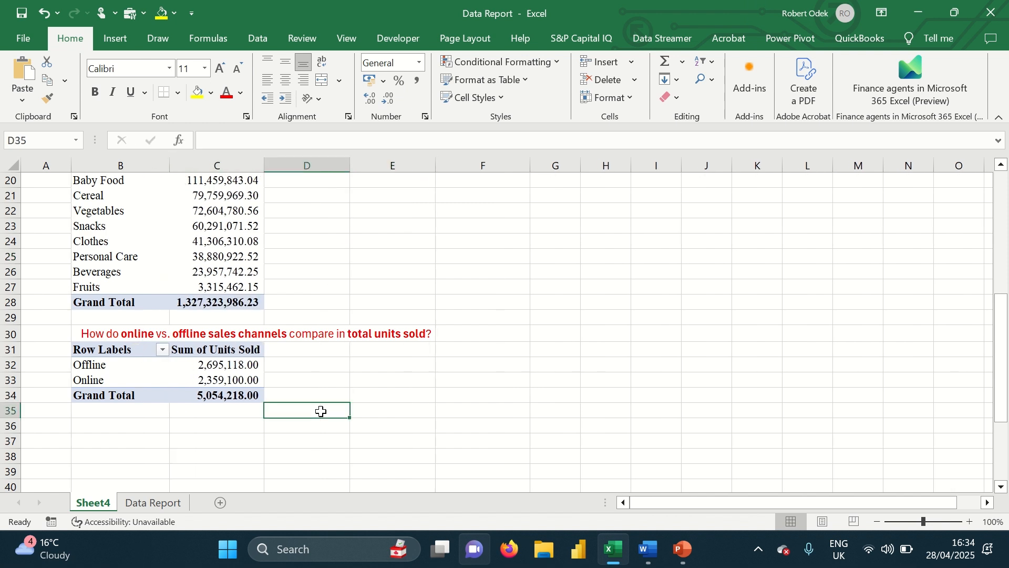
scroll(172, 394, "up", 6)
scroll(171, 395, "down", 7)
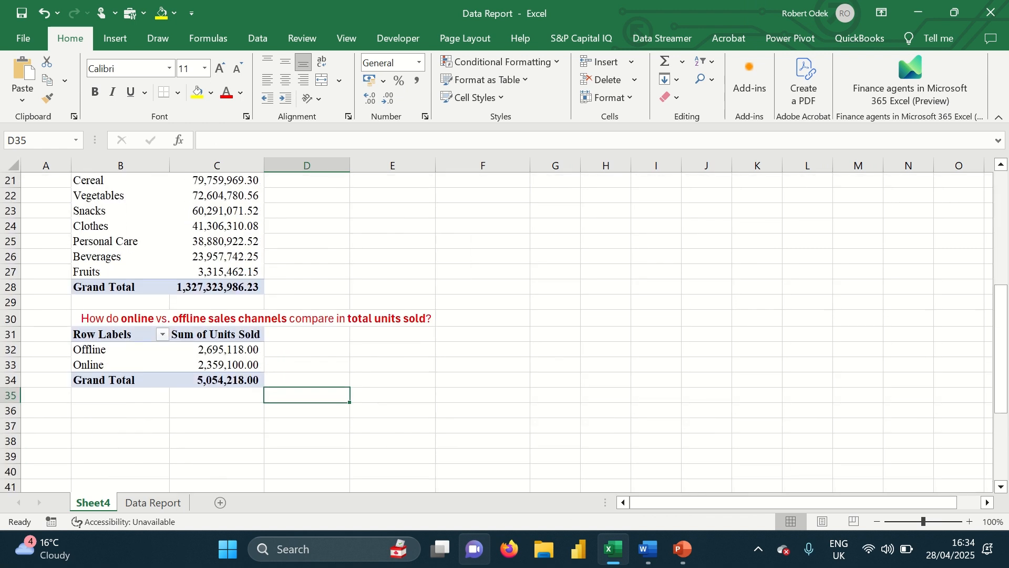
scroll(277, 442, "down", 1)
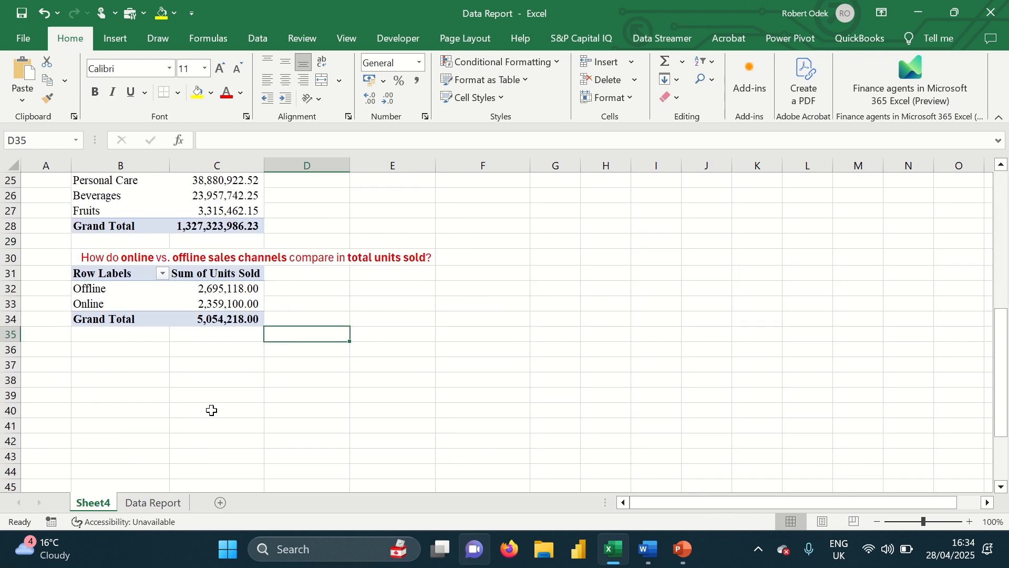
- Rename the Row Labels header in B31 as "Sales Channel"
left_click(95, 273)
type("S")
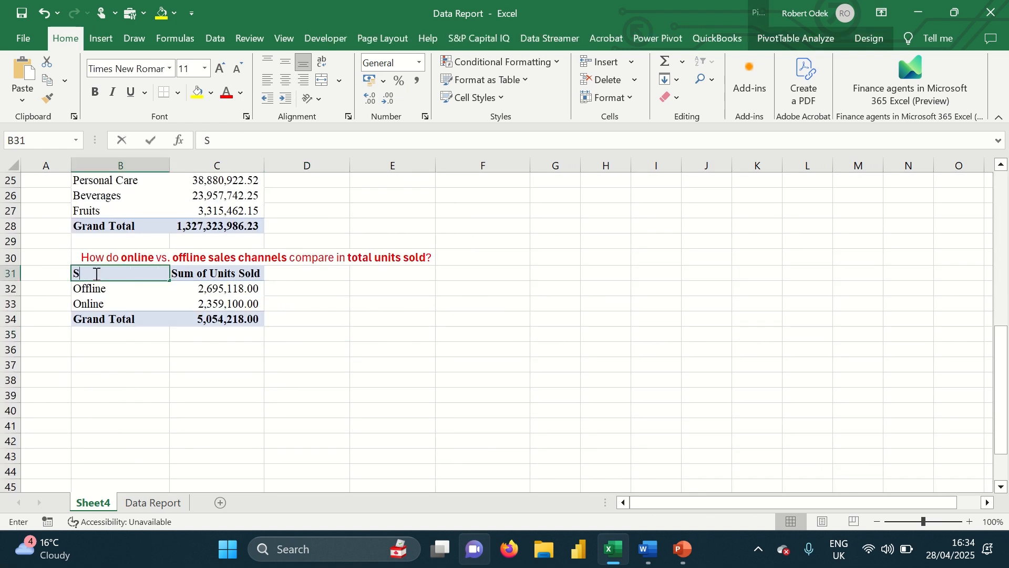
type("ales CVhannel")
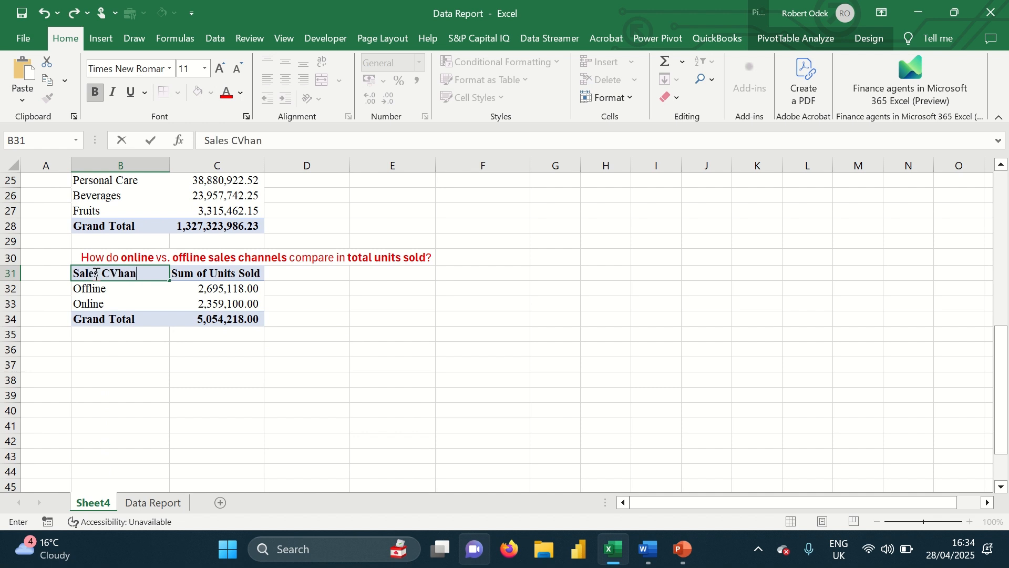
left_click(243, 136)
key("BackSpace")
left_click(314, 317)
- Rename the Sum of Units Sold header in C31 as "Units Sold." and centre it
left_click(213, 269)
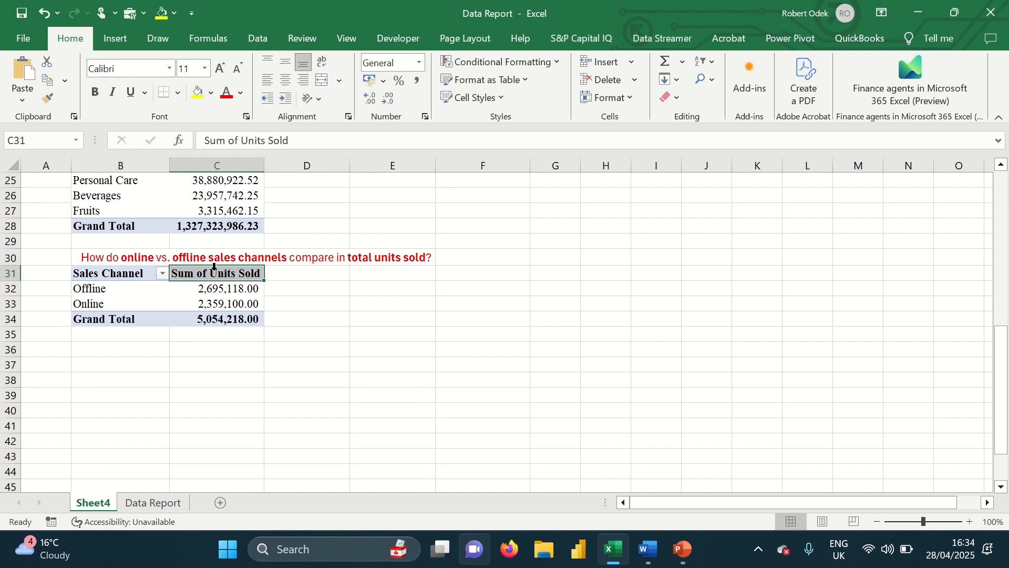
type("U")
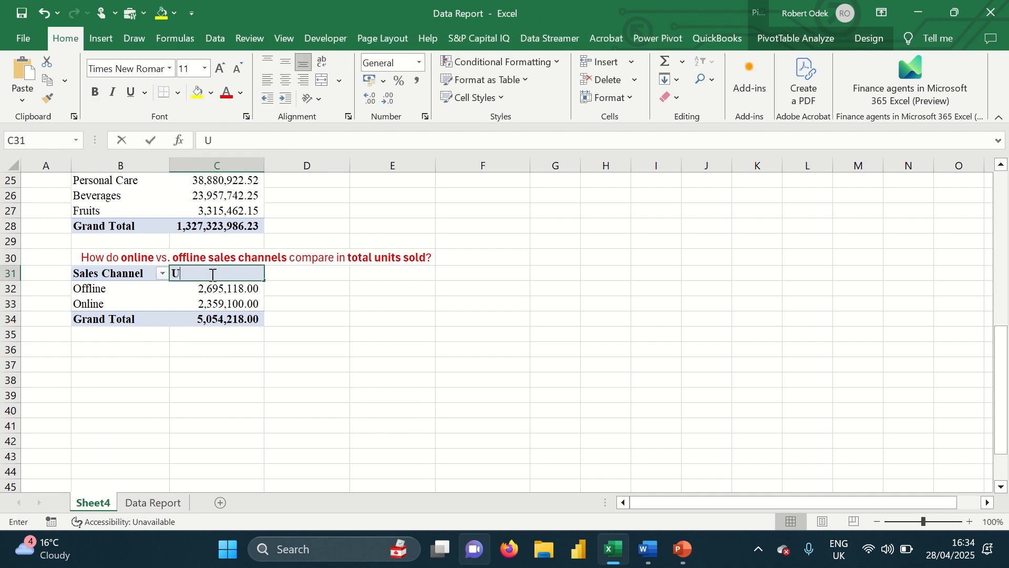
type("nits Sold.")
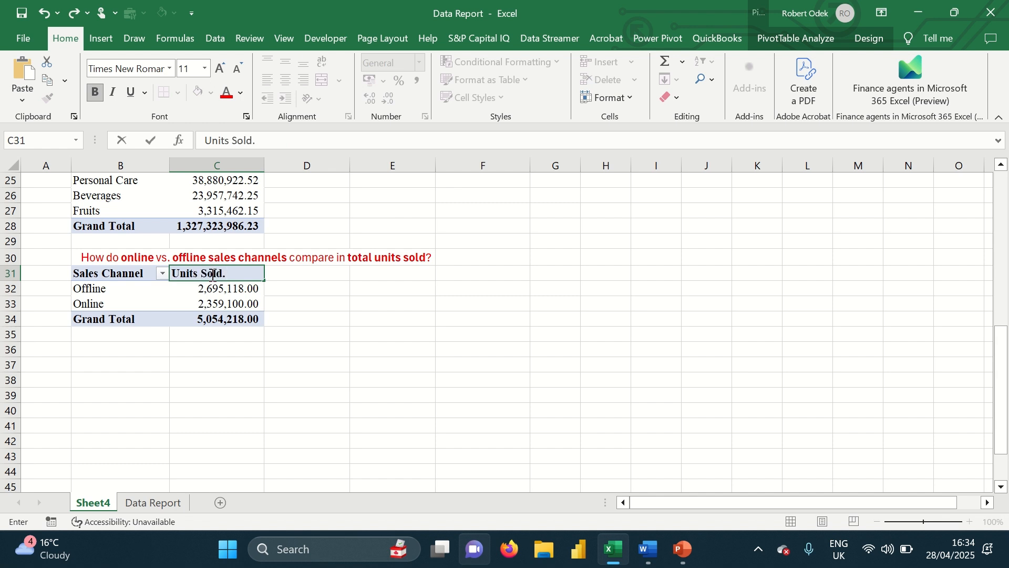
key("Return")
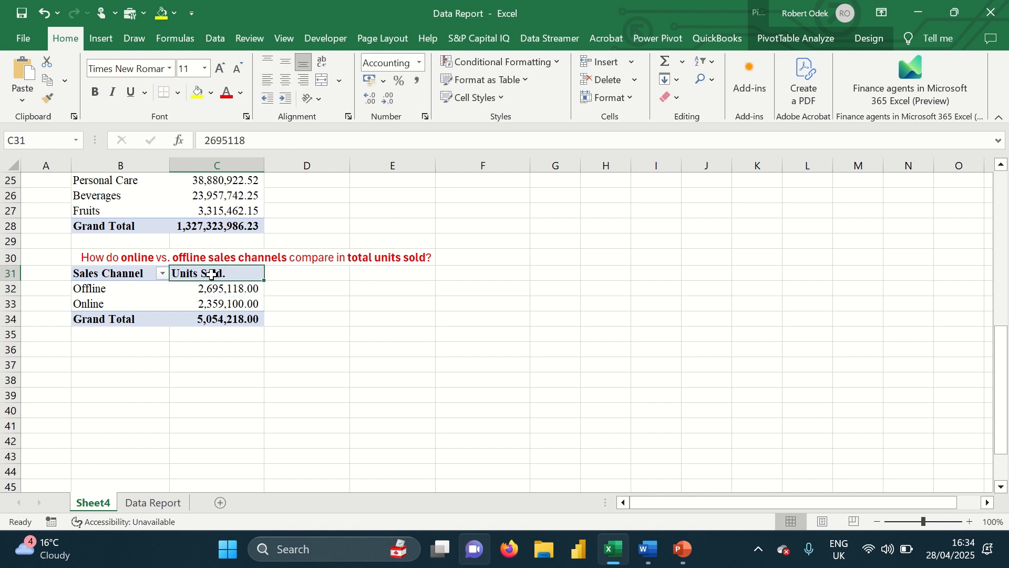
left_click(213, 274)
left_click(286, 80)
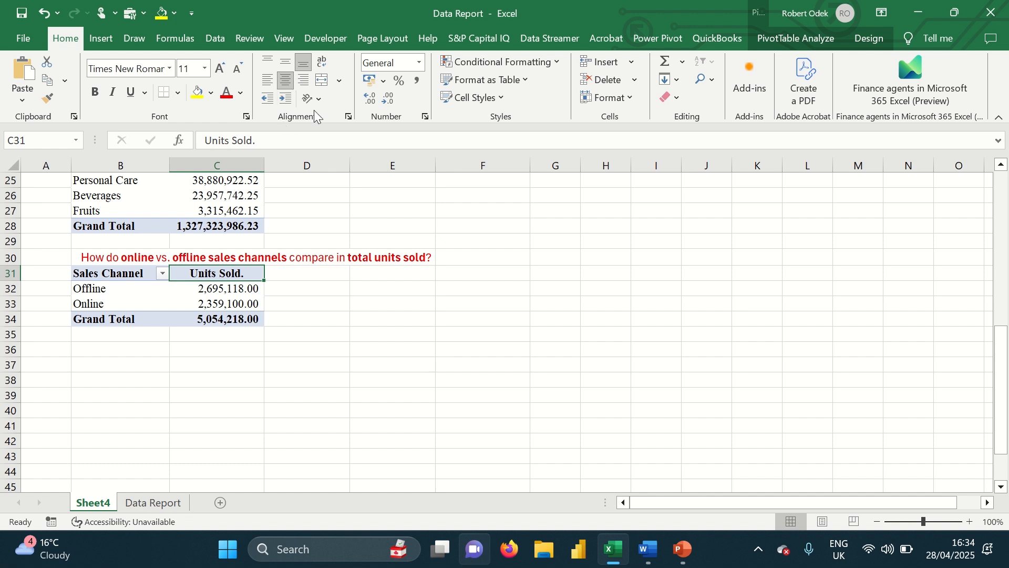
left_click(368, 352)
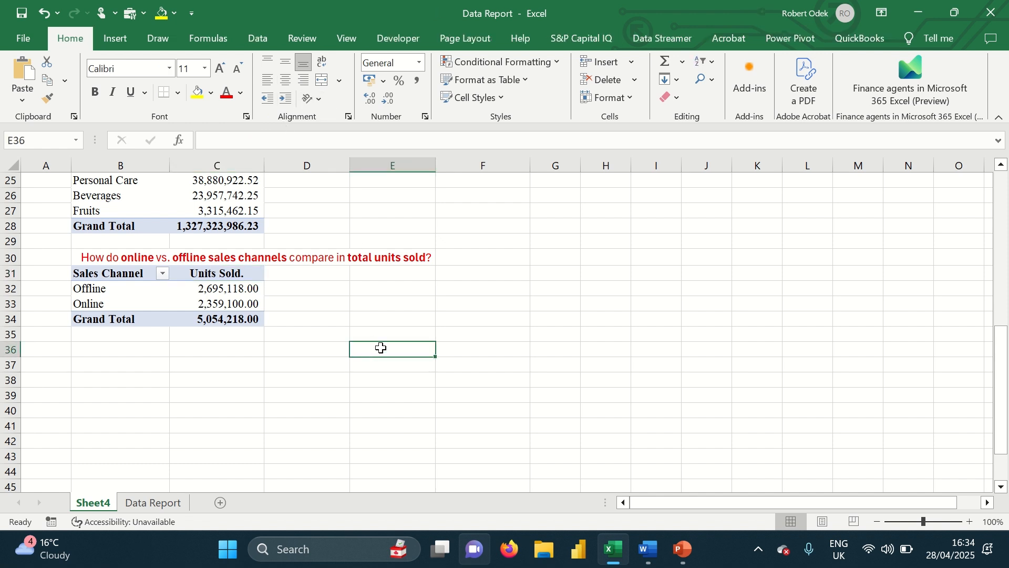
- Copy the question "What is the gross margin (Total Revenue - Total Cost) by region or item type?" from the Word document into Sheet4 cell B36 in Excel
left_click(645, 550)
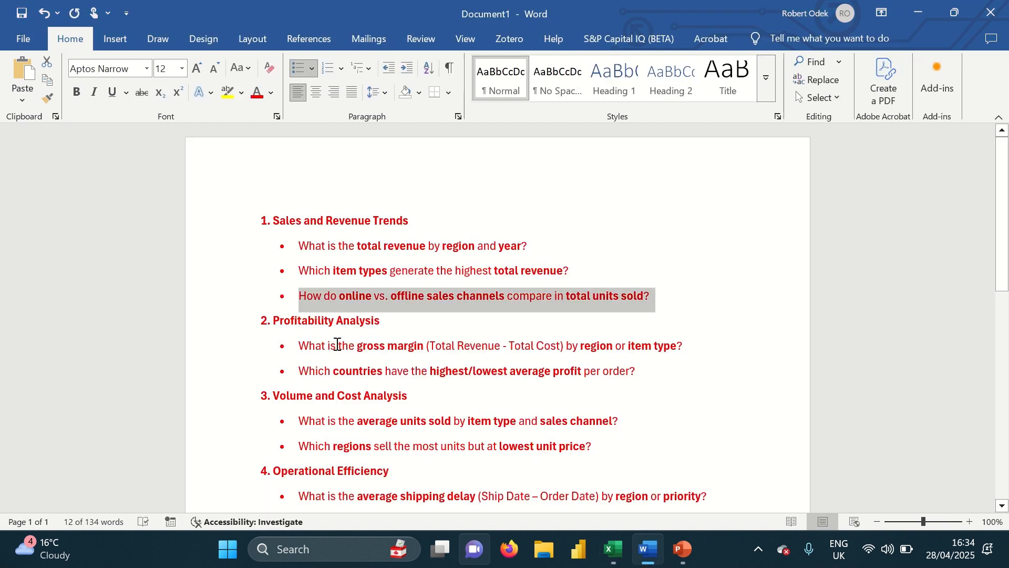
left_click(315, 344)
left_click_drag(301, 346, 687, 346)
key("ctrl+c")
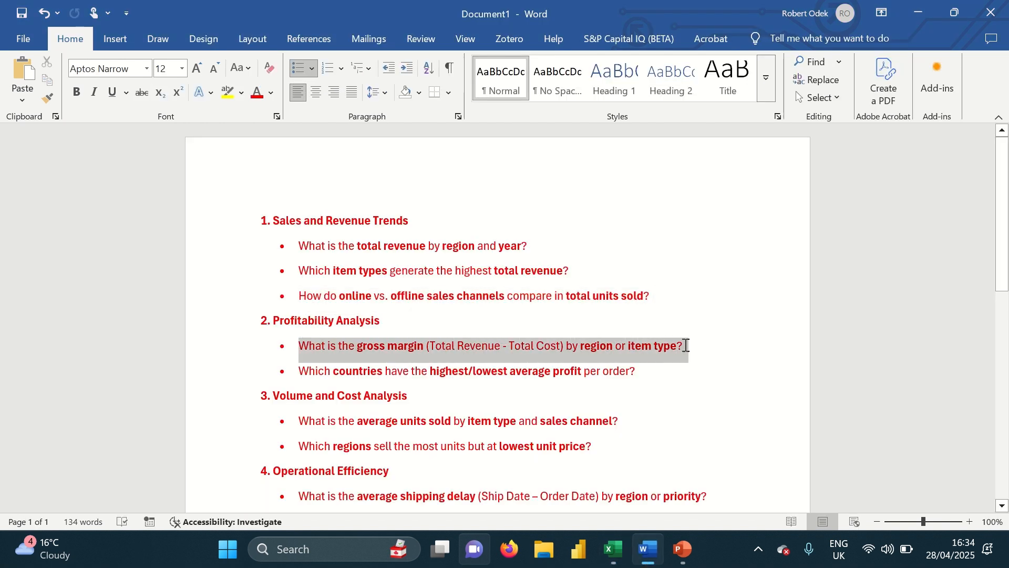
left_click(611, 561)
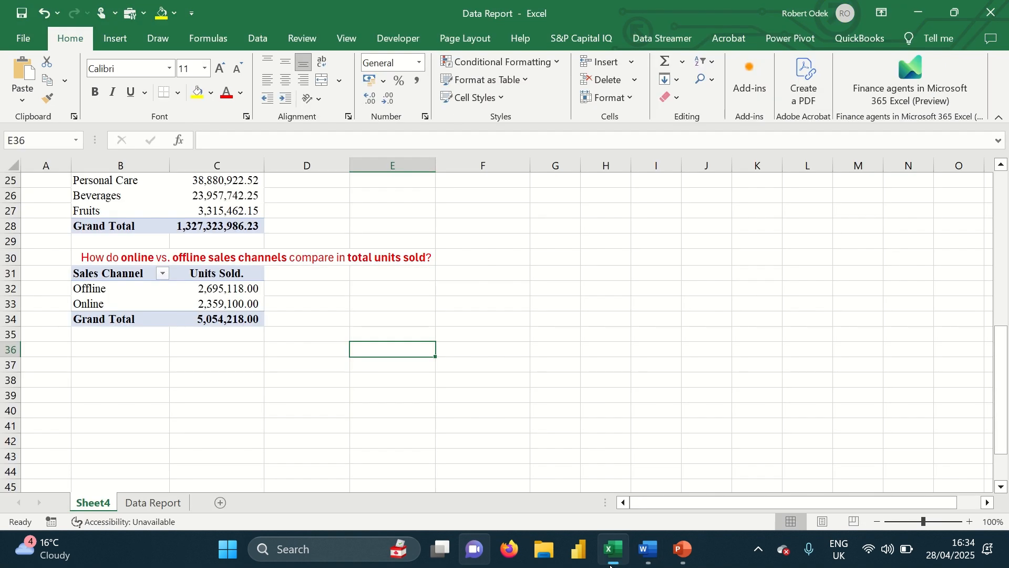
left_click(97, 348)
key("ctrl+v")
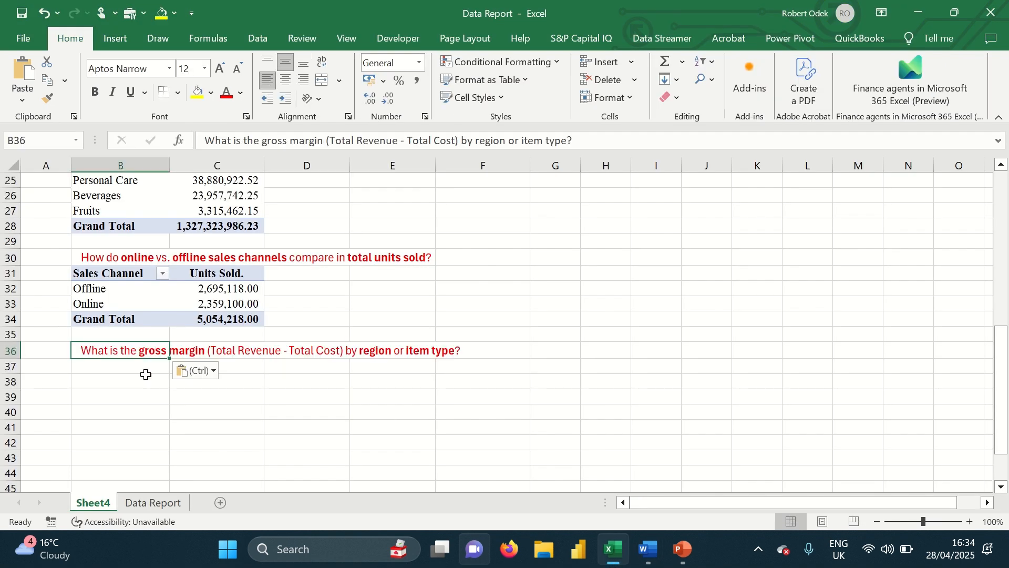
left_click(101, 366)
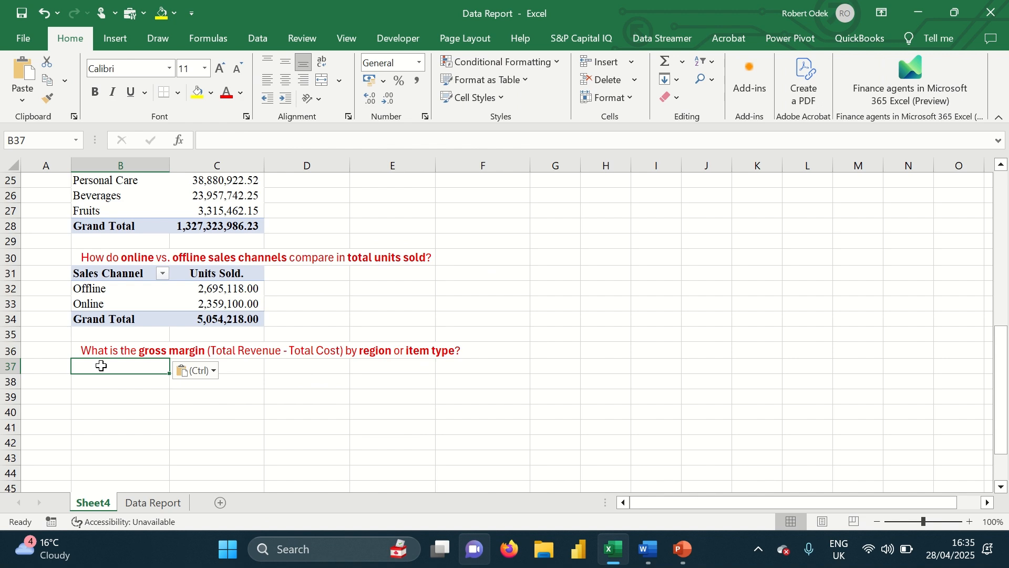
- Enter the header "Gross Margin" in cell P1 of the Data Report sheet and begin a formula in P2
left_click(150, 503)
scroll(505, 326, "right", 6)
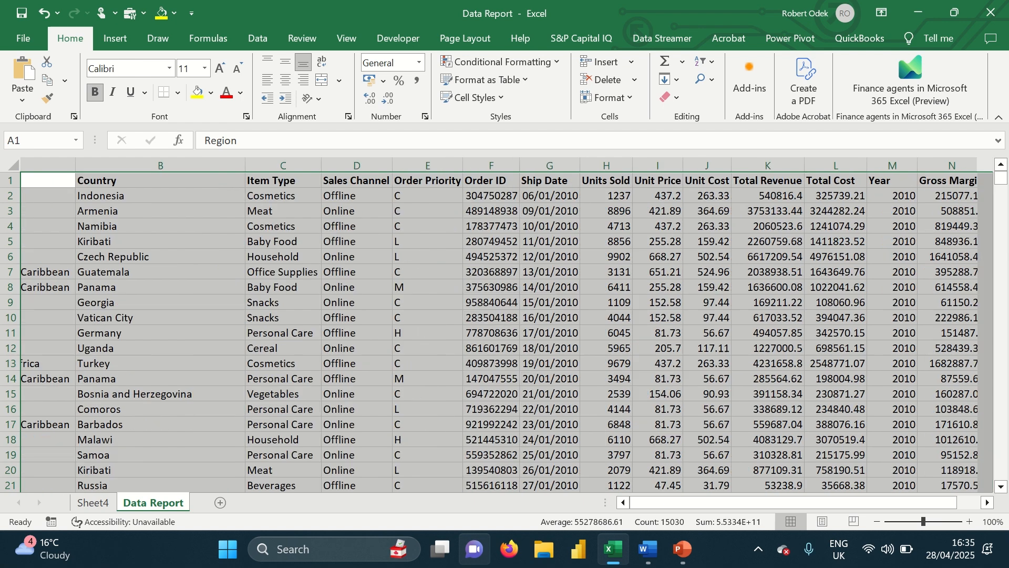
scroll(284, 393, "left", 1)
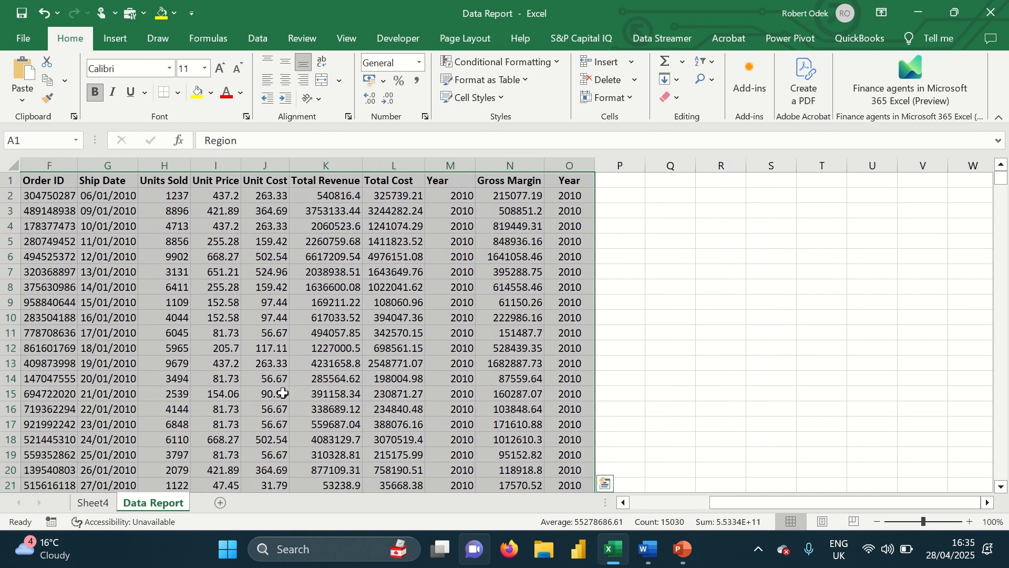
left_click(624, 183)
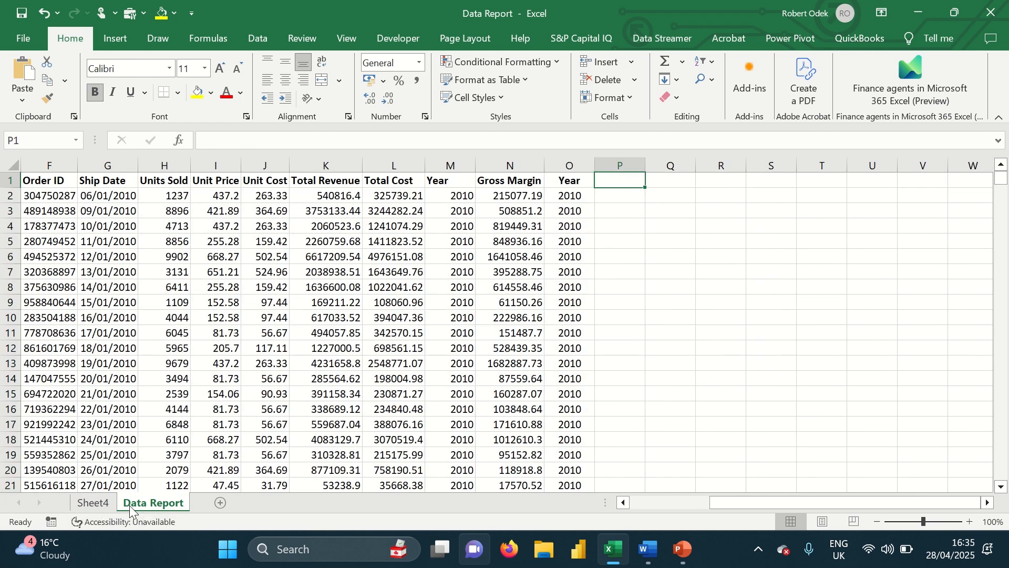
left_click(112, 503)
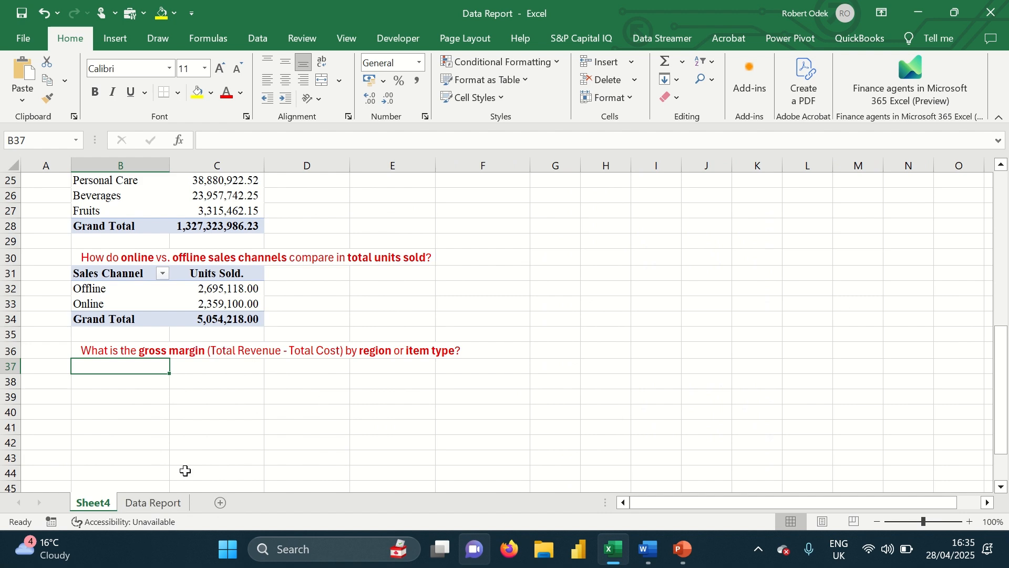
left_click(160, 505)
type("ross Margin")
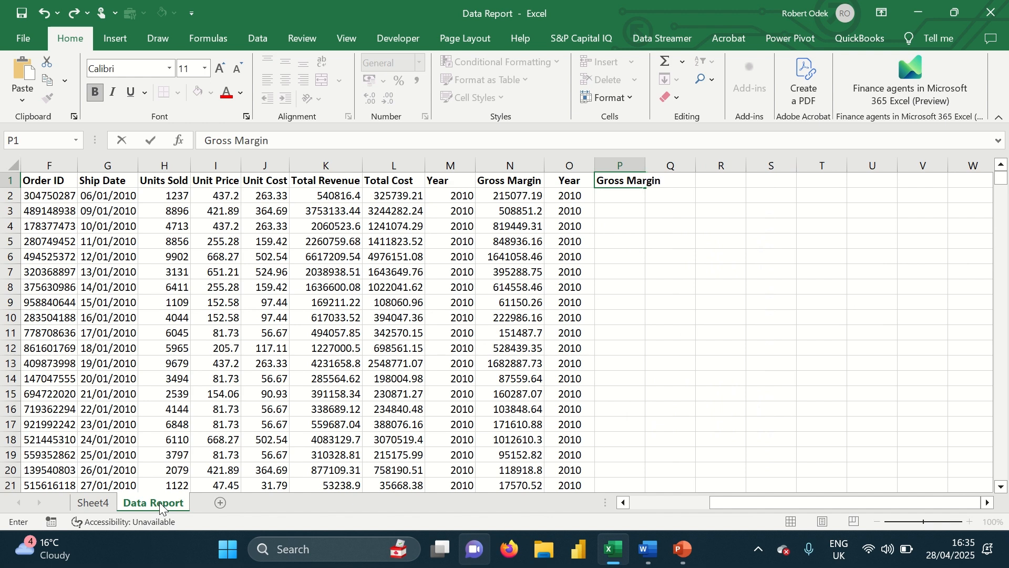
key("Return")
type("=")
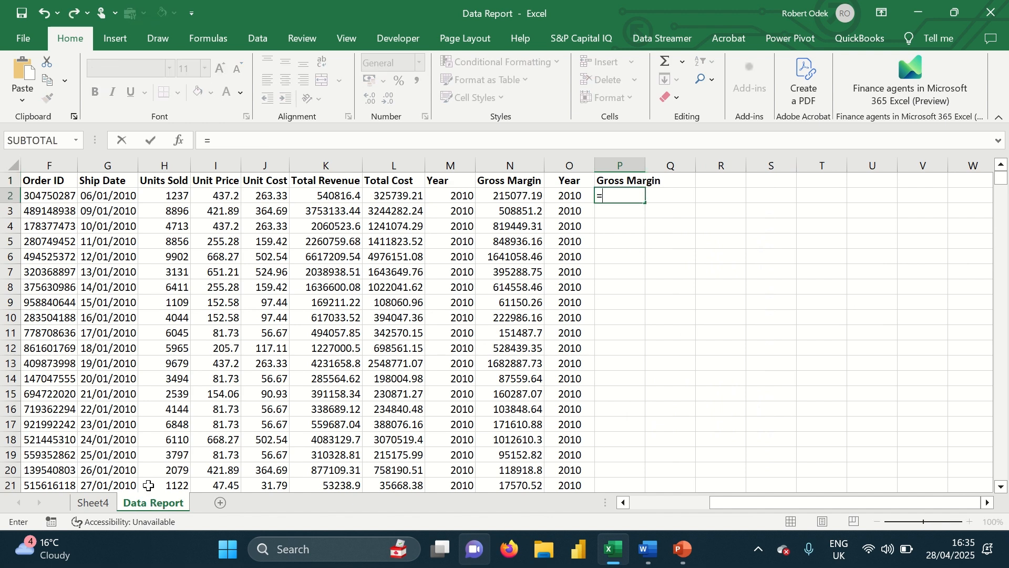
left_click(389, 197)
type("-")
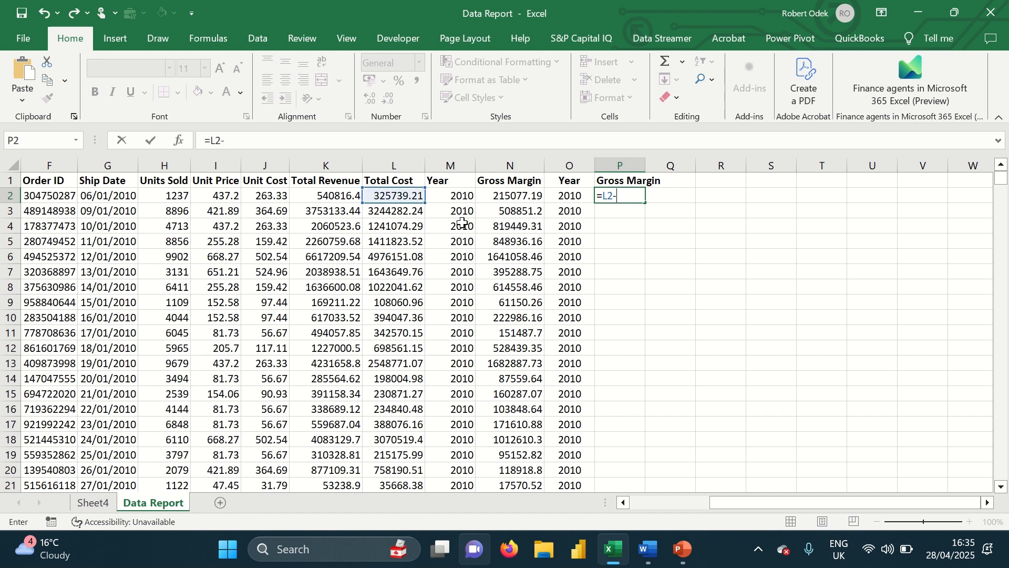
key("BackSpace")
key("BackSpace")
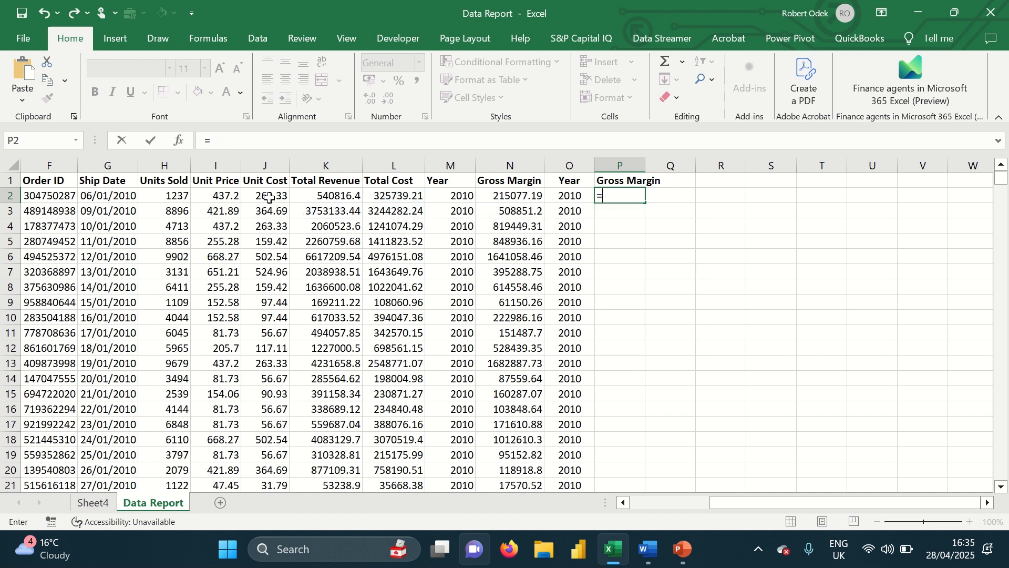
- Complete the P2 formula as Total Revenue minus Total Cost (=K2-L2) and fill it down the Gross Margin column
left_click(313, 195)
type("-")
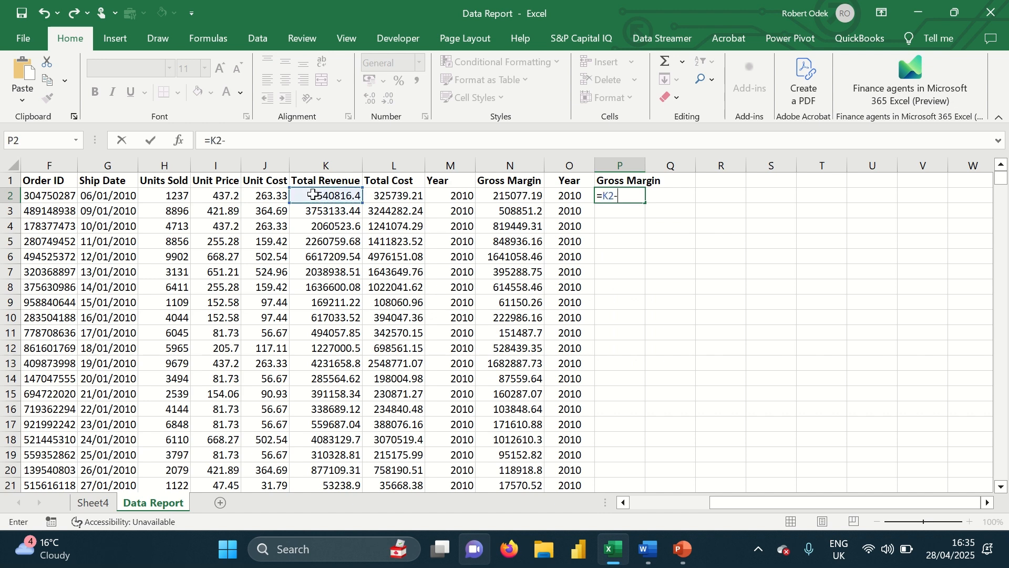
left_click(393, 195)
key("Return")
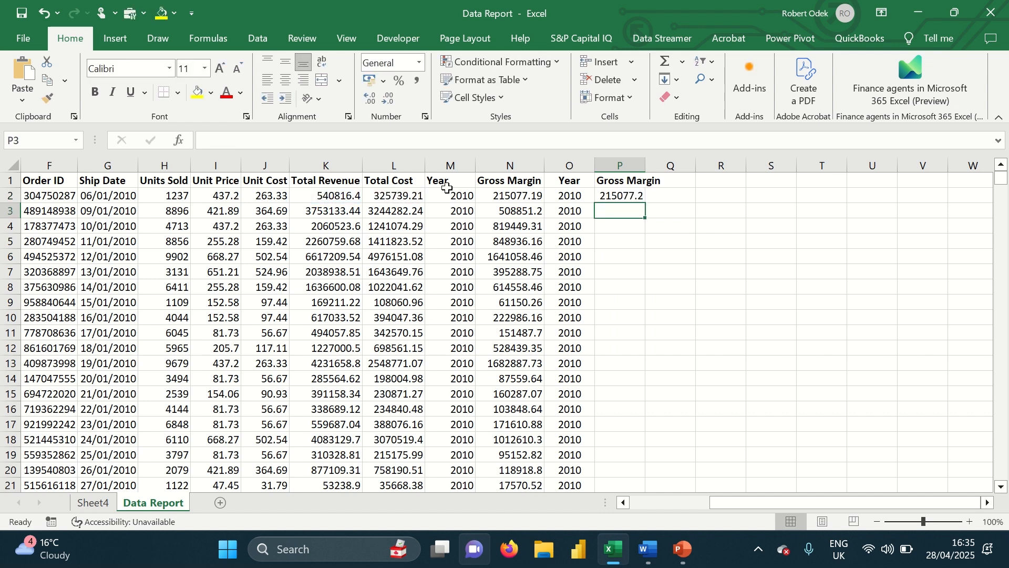
left_click(620, 196)
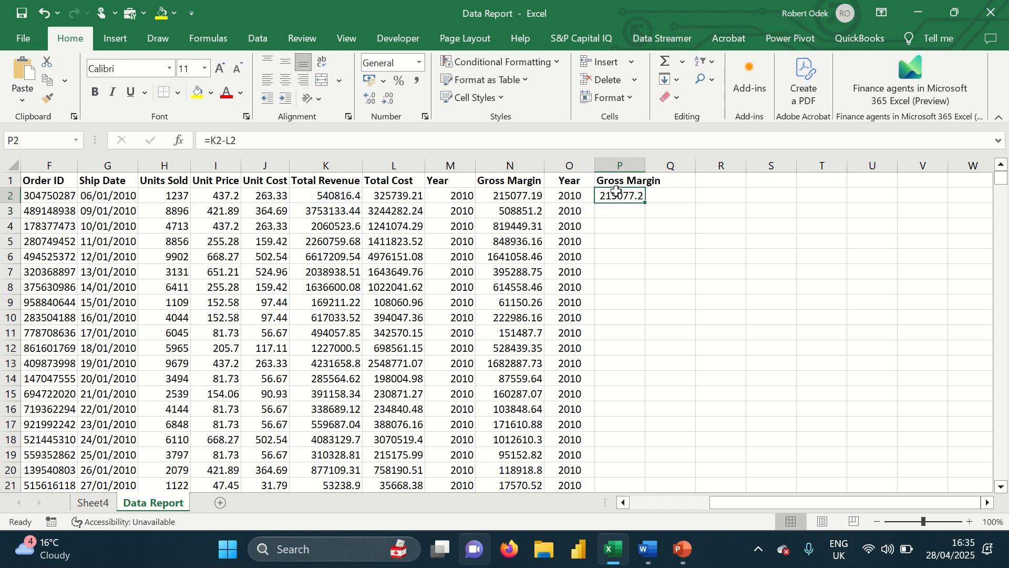
double_click(646, 204)
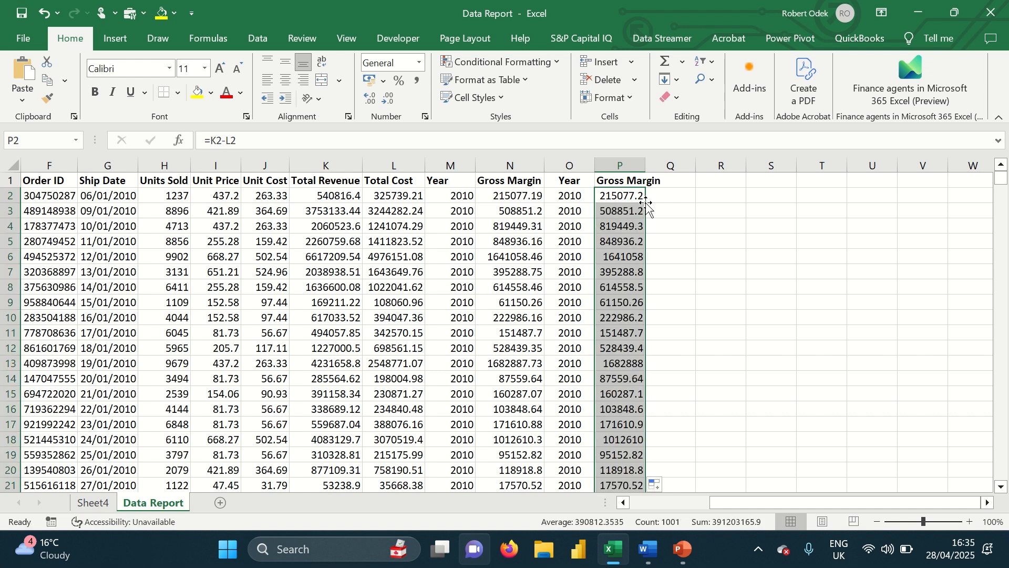
- Insert a PivotTable from the Data Report range A1:P1002 into the existing worksheet at Sheet4 cell B37
left_click(101, 503)
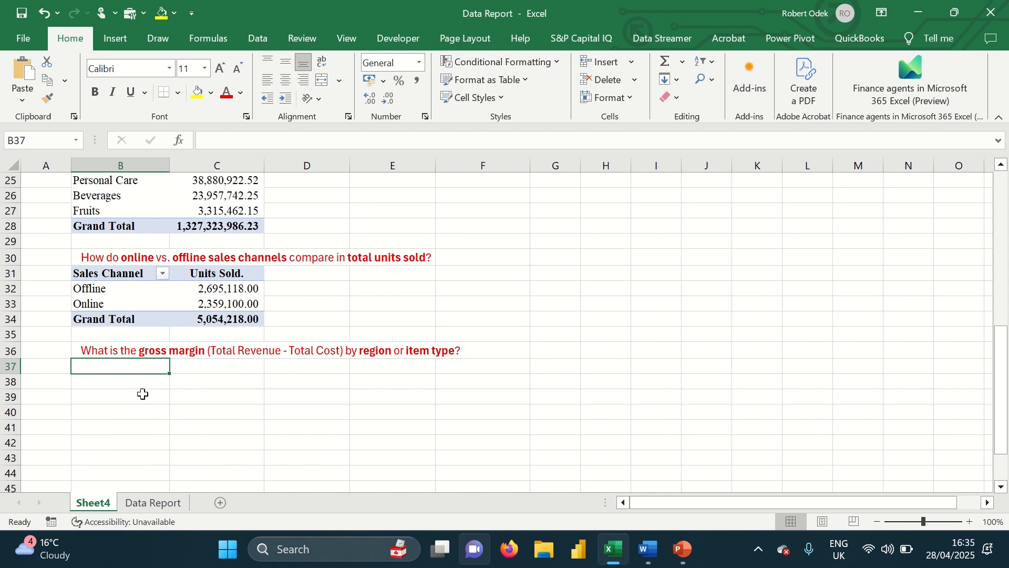
left_click(140, 501)
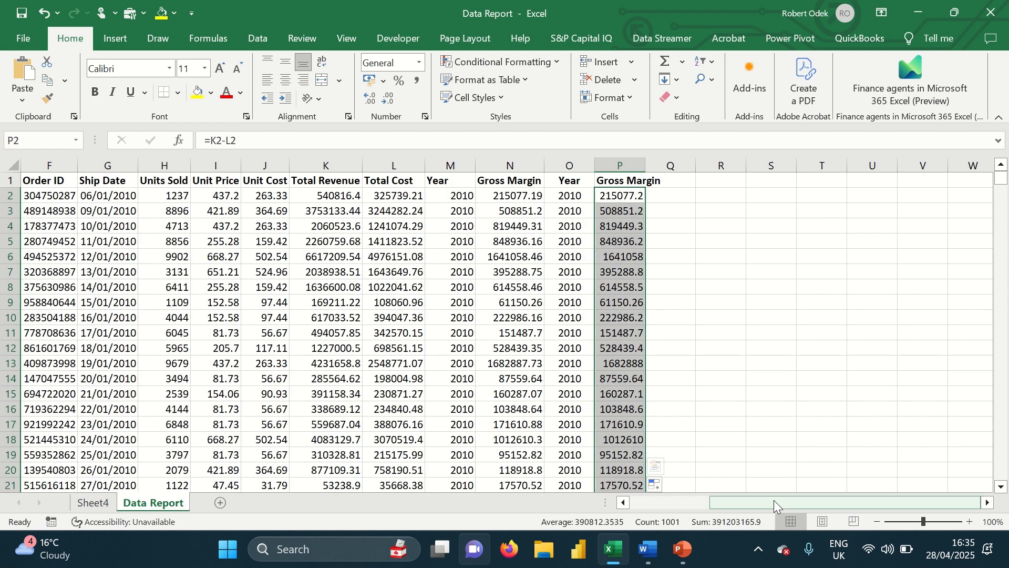
left_click_drag(774, 500, 740, 501)
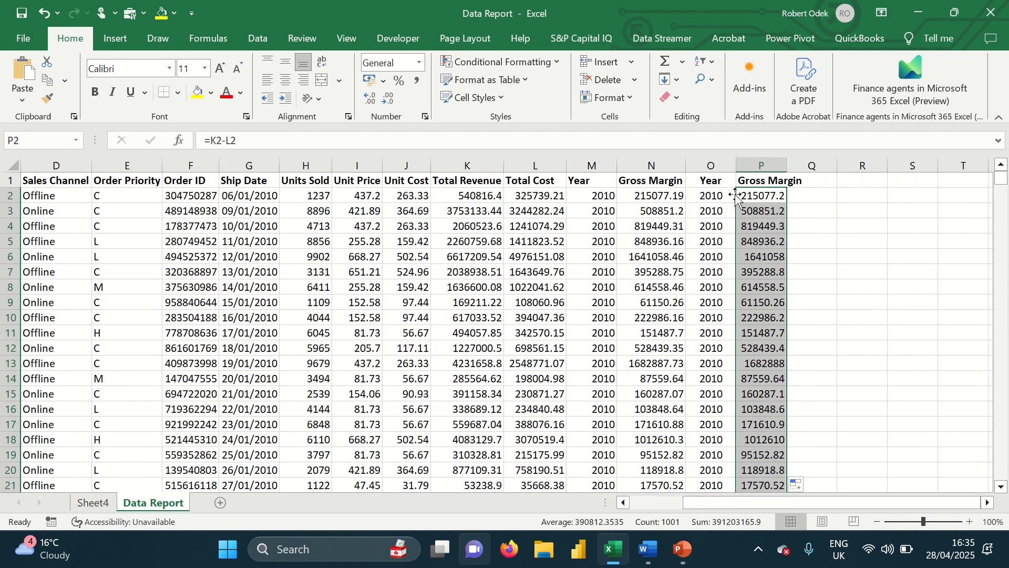
left_click(760, 181)
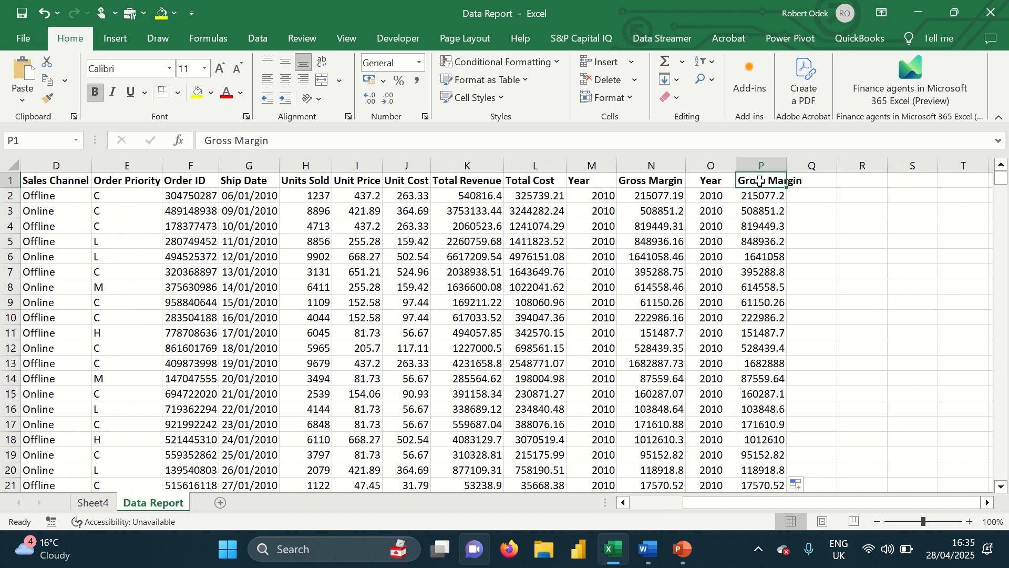
key("ctrl+shift+Left")
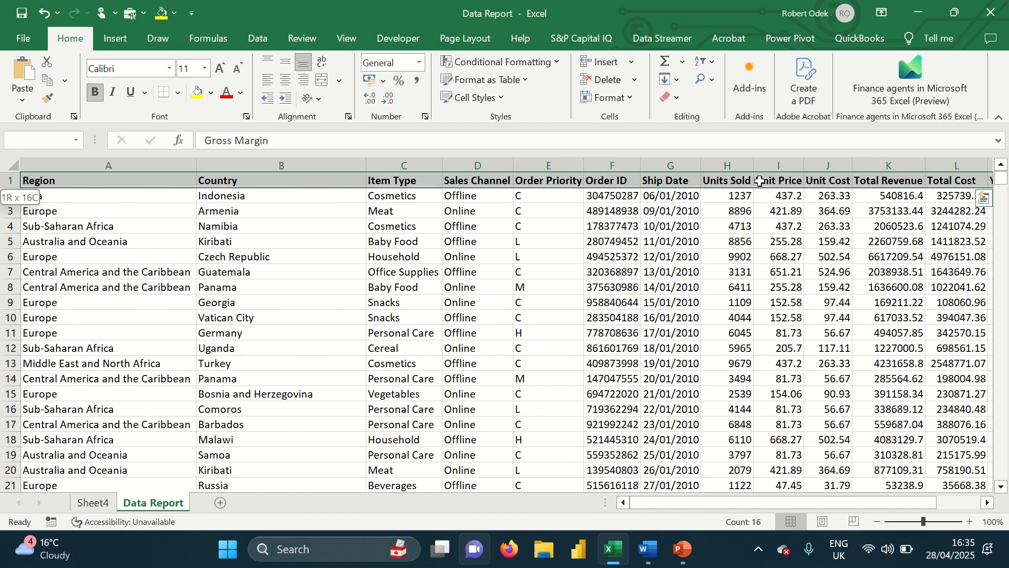
key("ctrl+shift+Down")
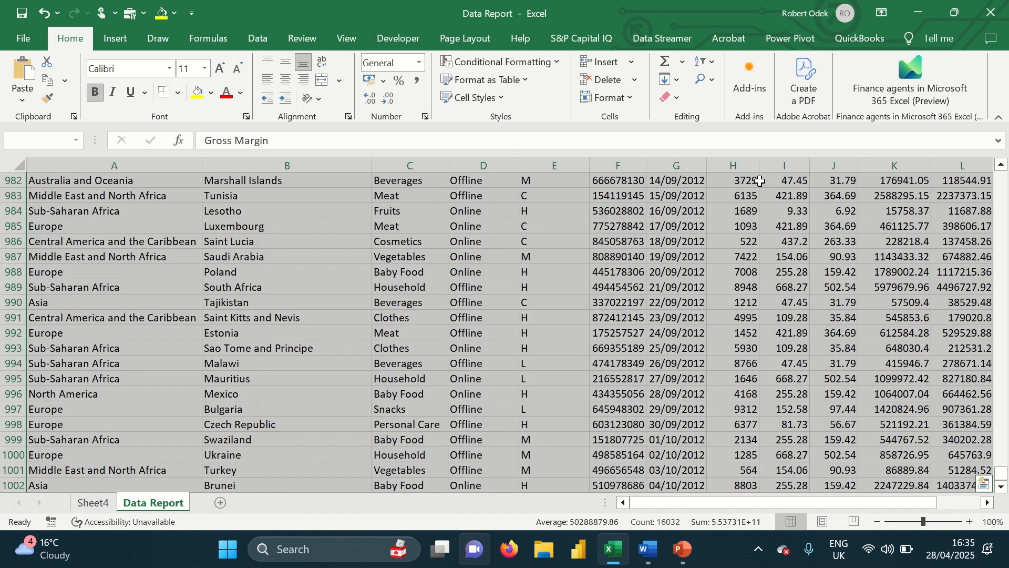
left_click(123, 38)
left_click(30, 97)
left_click(37, 122)
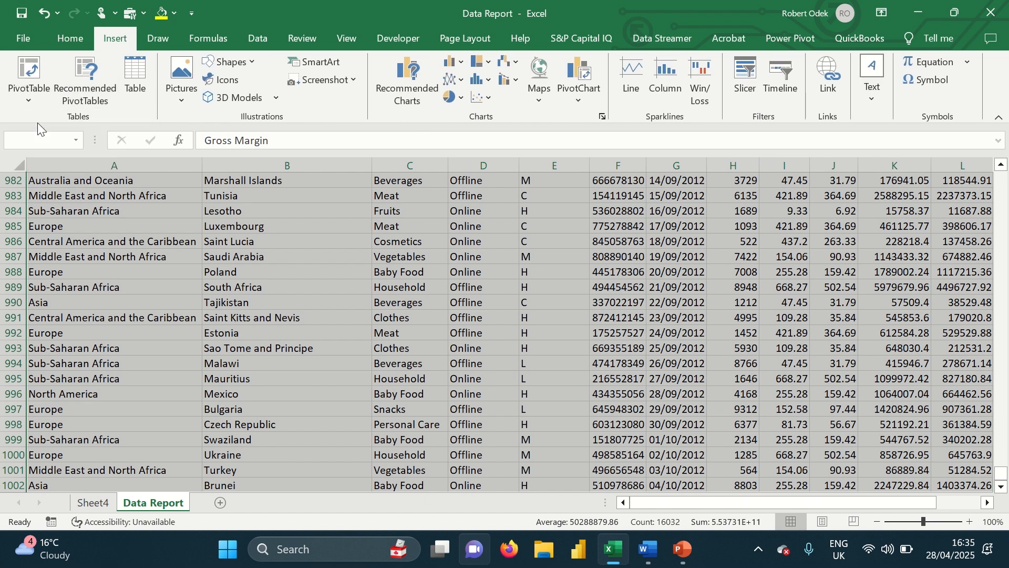
left_click(609, 355)
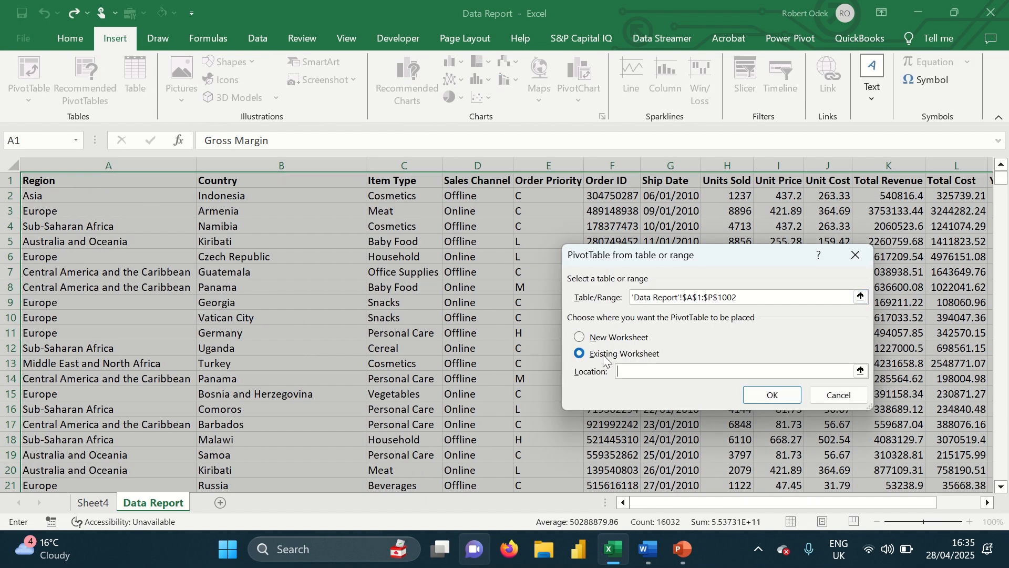
left_click(860, 371)
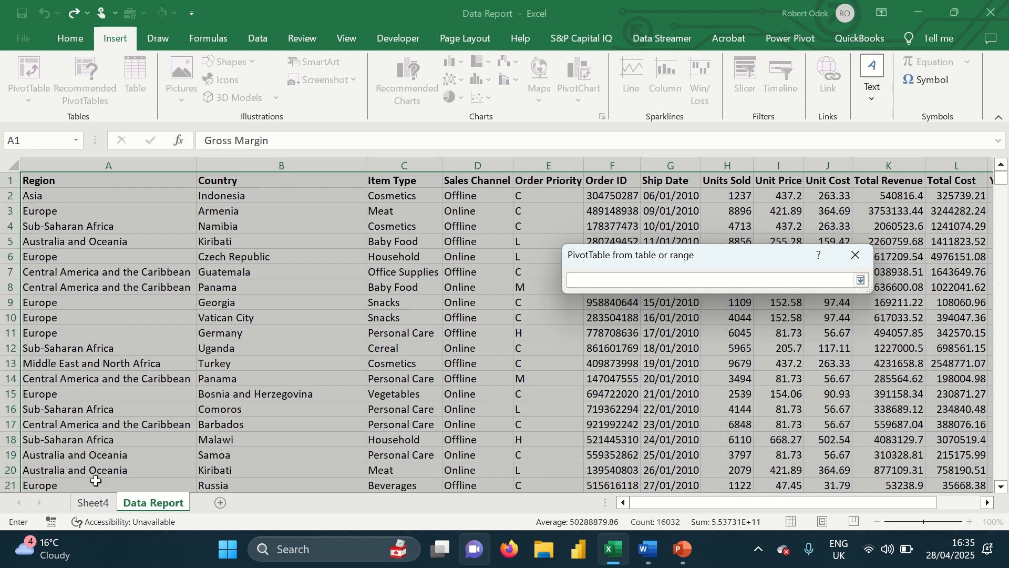
left_click(85, 505)
left_click(113, 365)
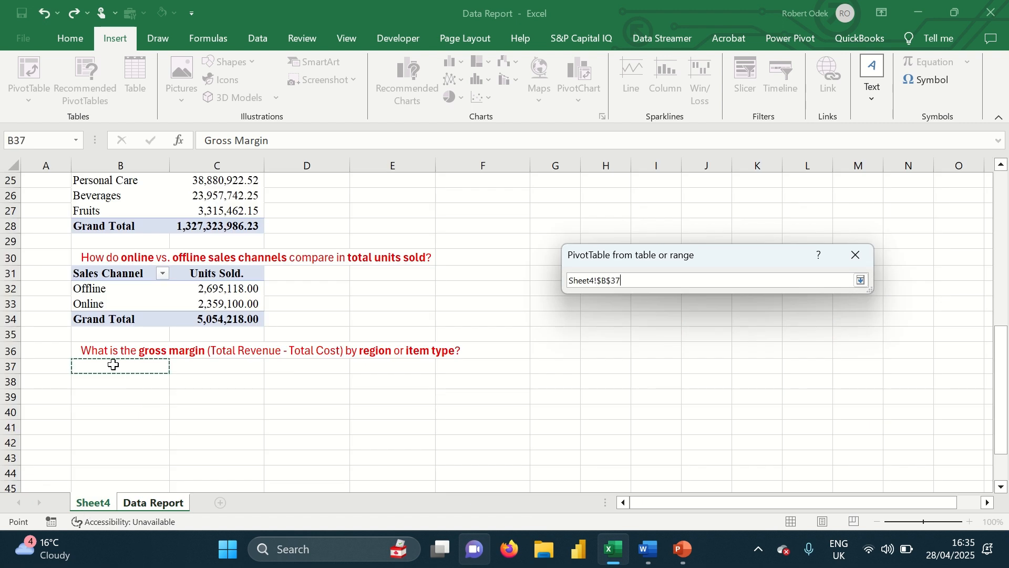
left_click(863, 281)
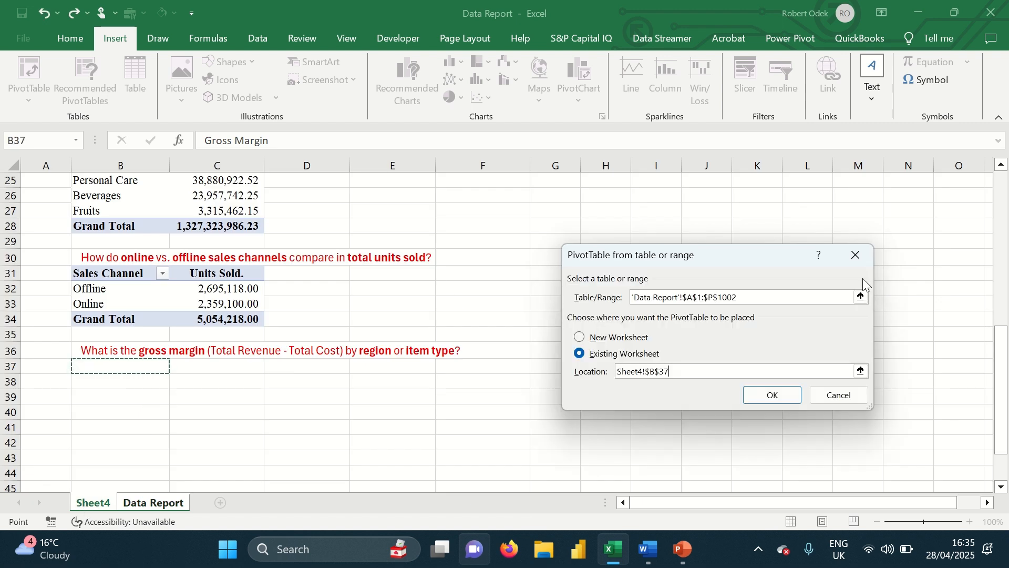
left_click(774, 396)
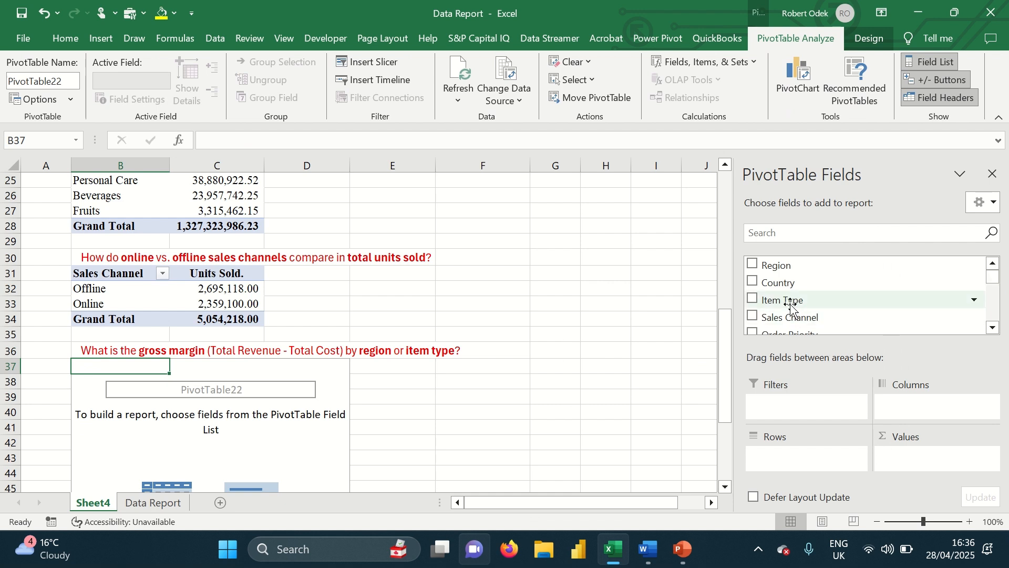
- Lay out the new PivotTable with Item Type as rows, Region as columns and Gross Margin as summed values, and close the field list
left_click_drag(791, 308, 809, 462)
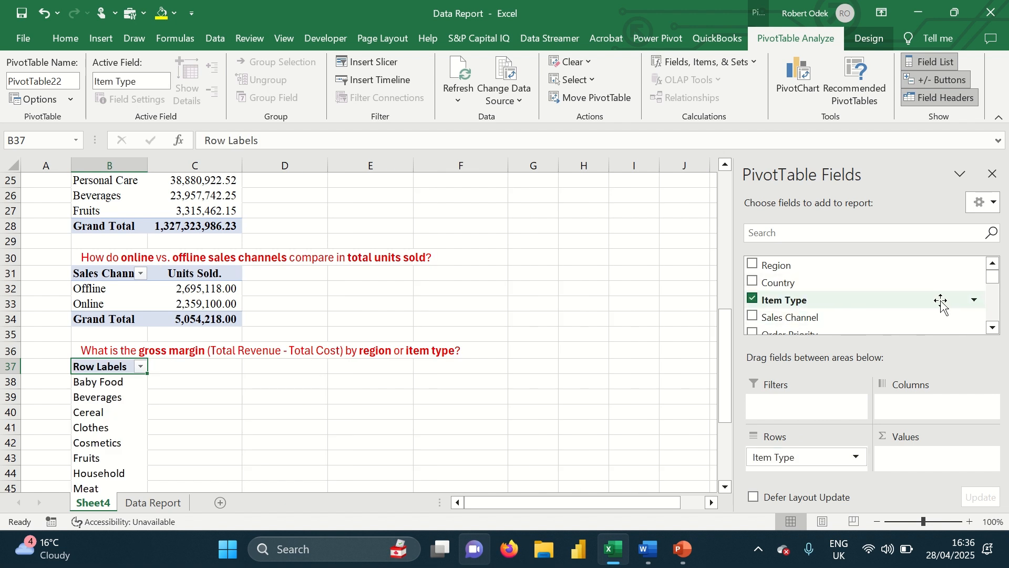
left_click_drag(799, 265, 920, 413)
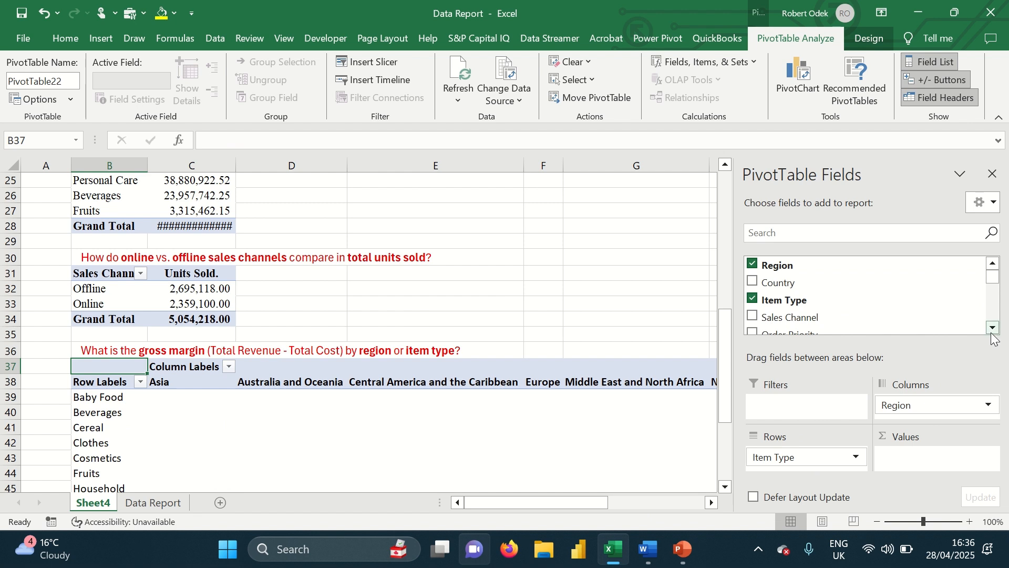
left_click_drag(993, 329, 993, 330)
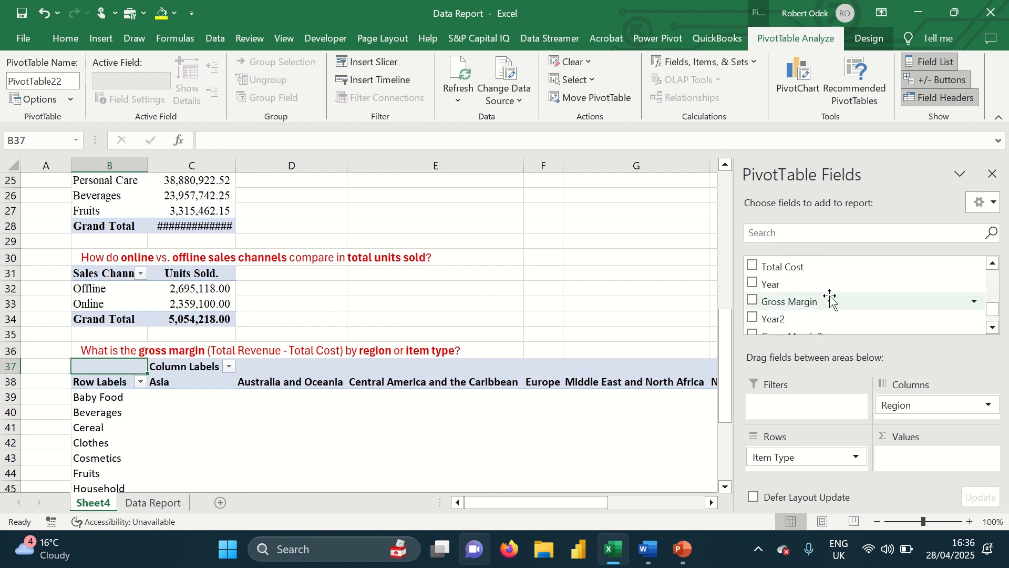
left_click_drag(812, 307, 909, 458)
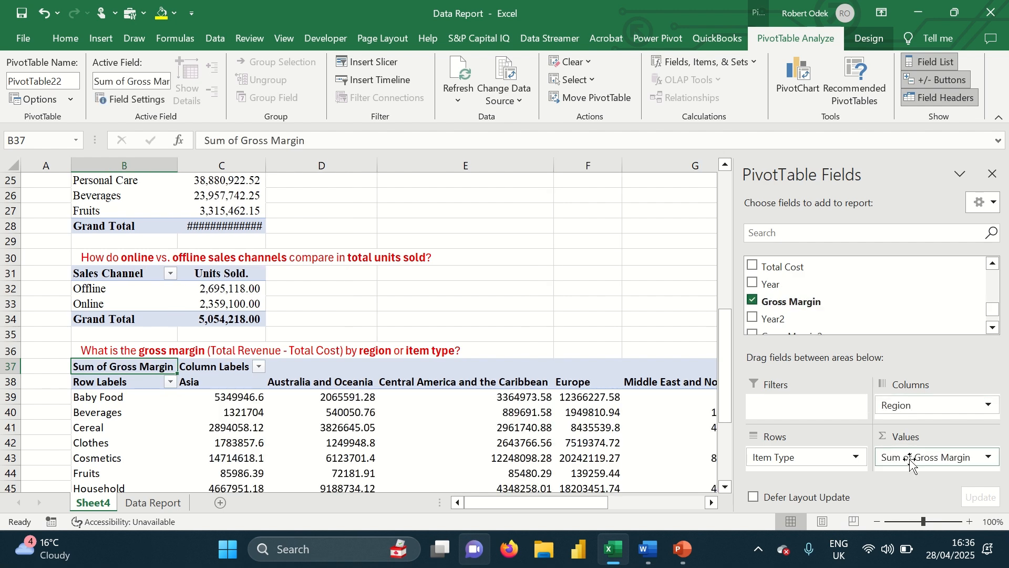
left_click(992, 173)
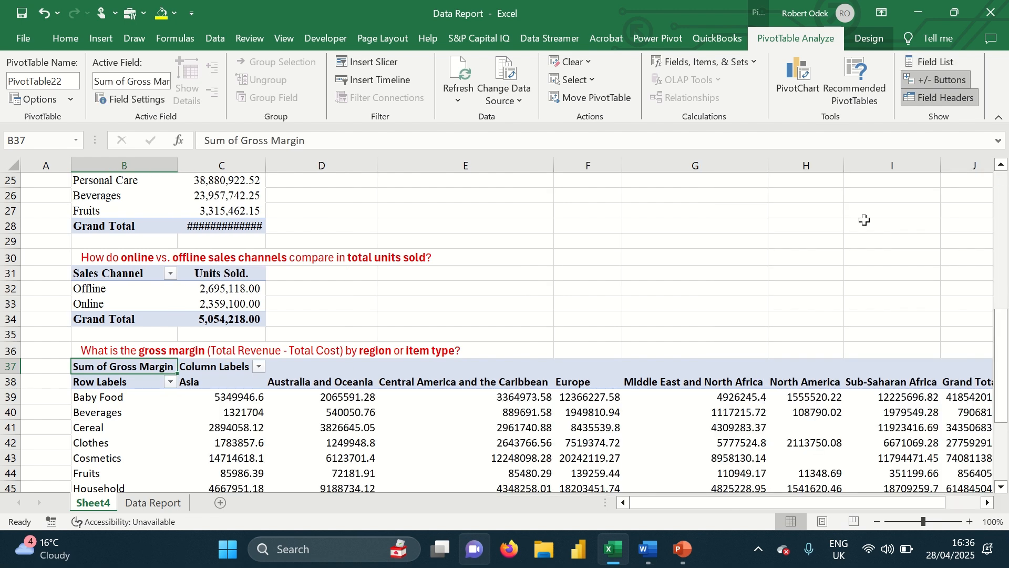
- Set the font of the whole gross margin PivotTable, B37:J51, to Times New Roman
left_click_drag(115, 367, 885, 510)
left_click_drag(978, 475, 857, 466)
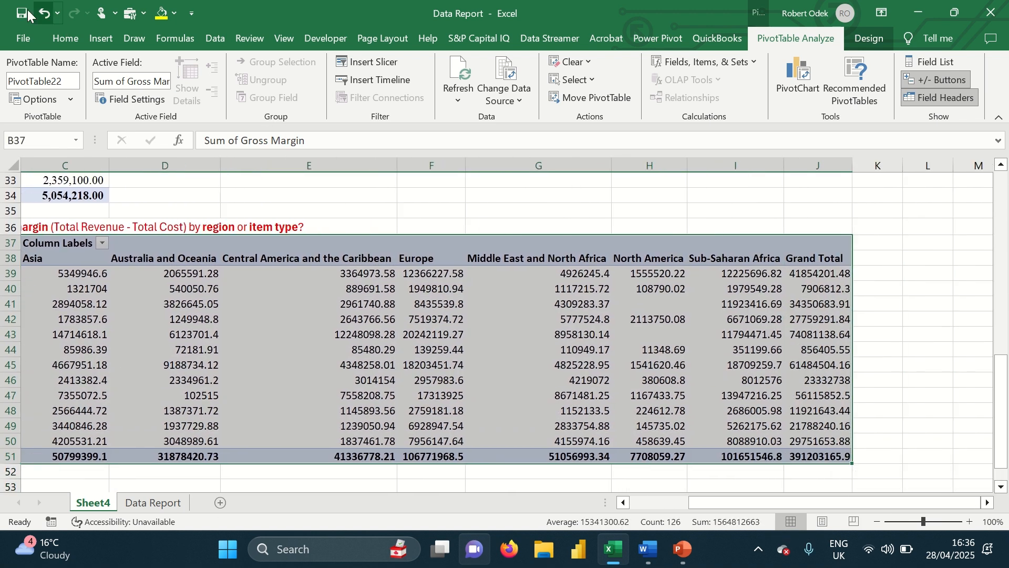
left_click(69, 39)
left_click(169, 69)
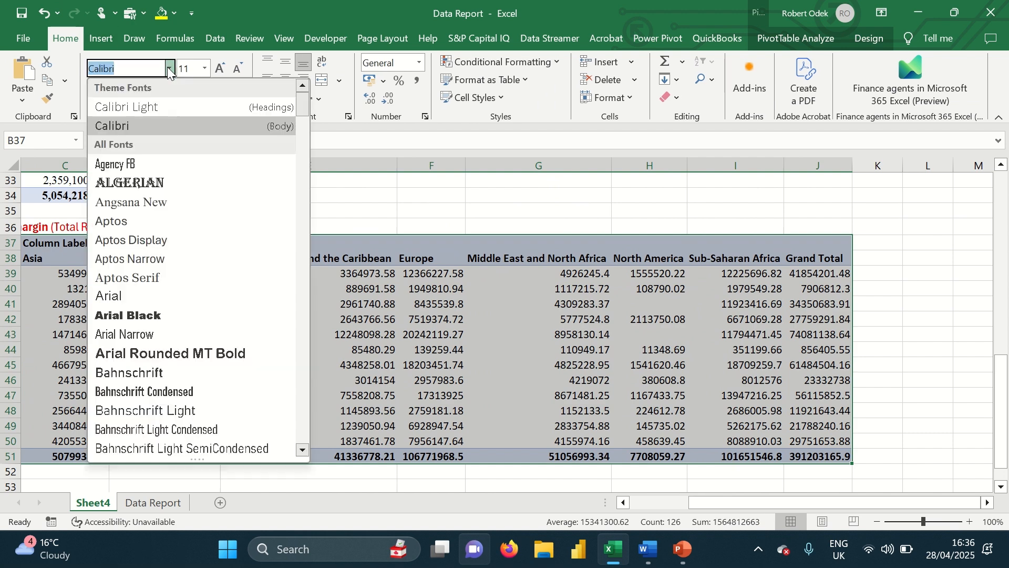
type("Times New Roman")
key("Return")
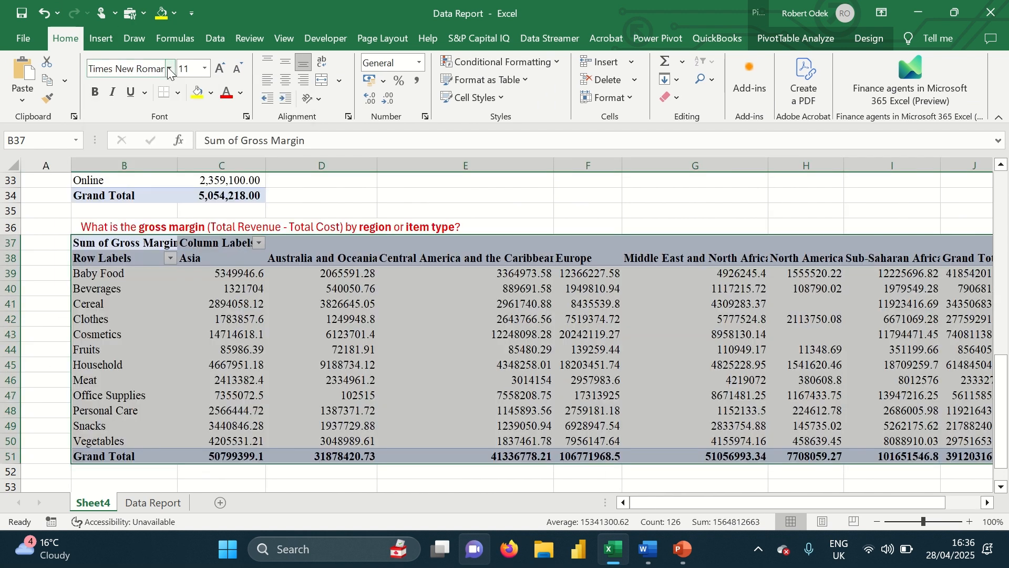
- Rename the Sum of Gross Margin header in B37 as "ItemType" and blank out the Row Labels header in B38
left_click(101, 244)
type("Ite")
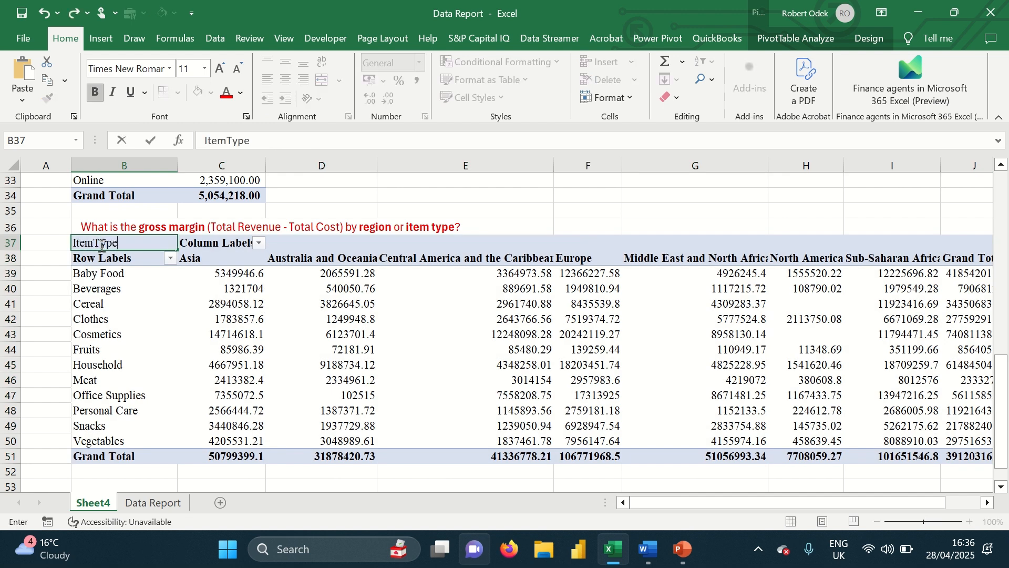
type("mType")
key("Return")
key("BackSpace")
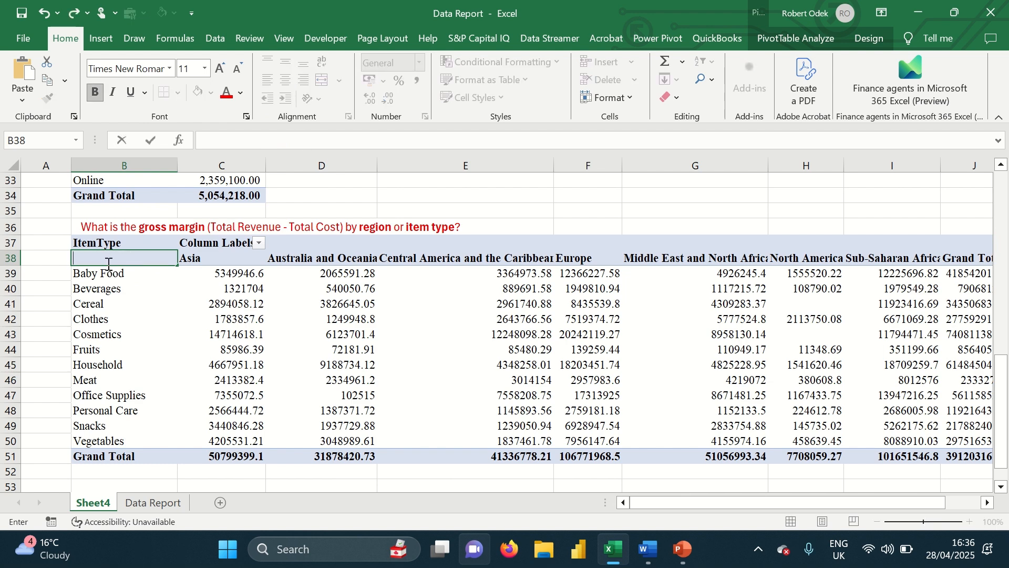
- Rename the Column Labels header in C37 as "Region."
left_click(200, 250)
type("Region")
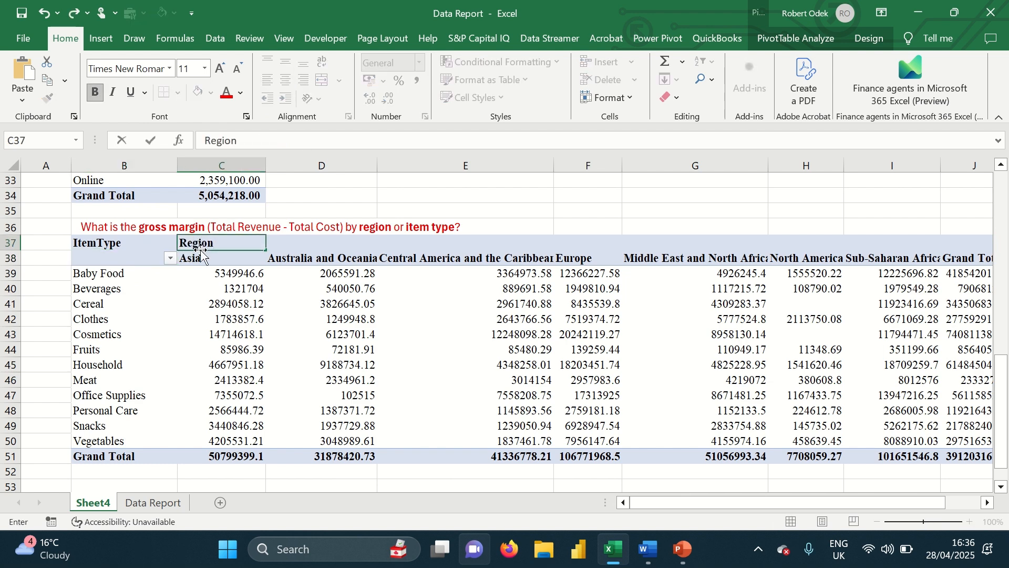
type(".")
key("Return")
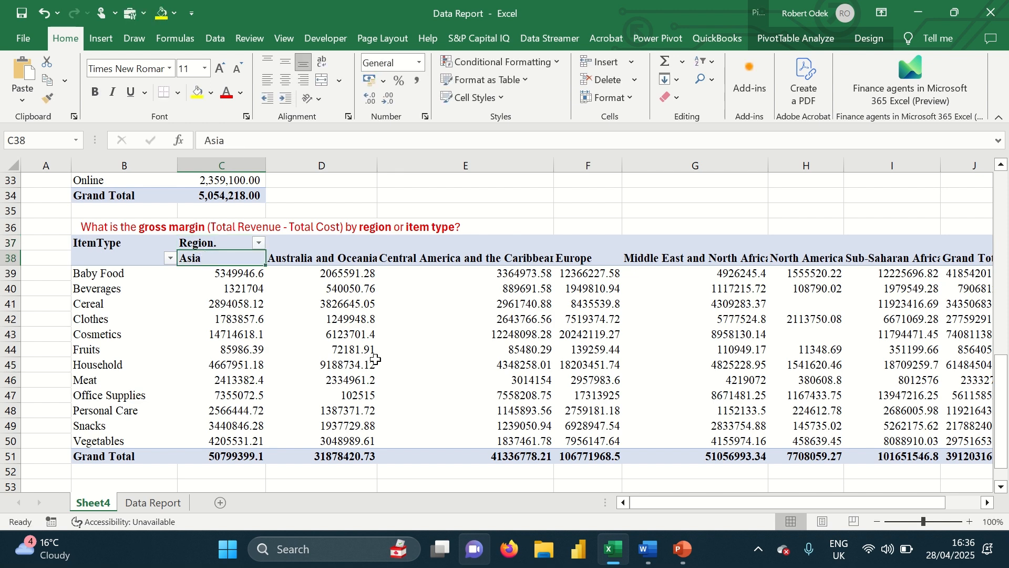
- Apply the comma number style to the gross margin values in C39:J51
left_click_drag(239, 277, 843, 451)
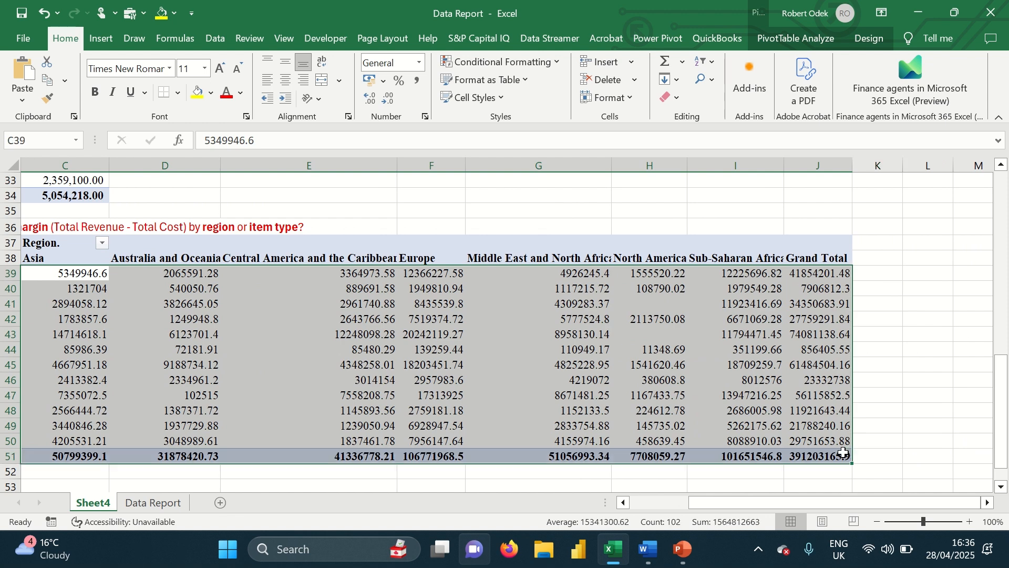
left_click(418, 82)
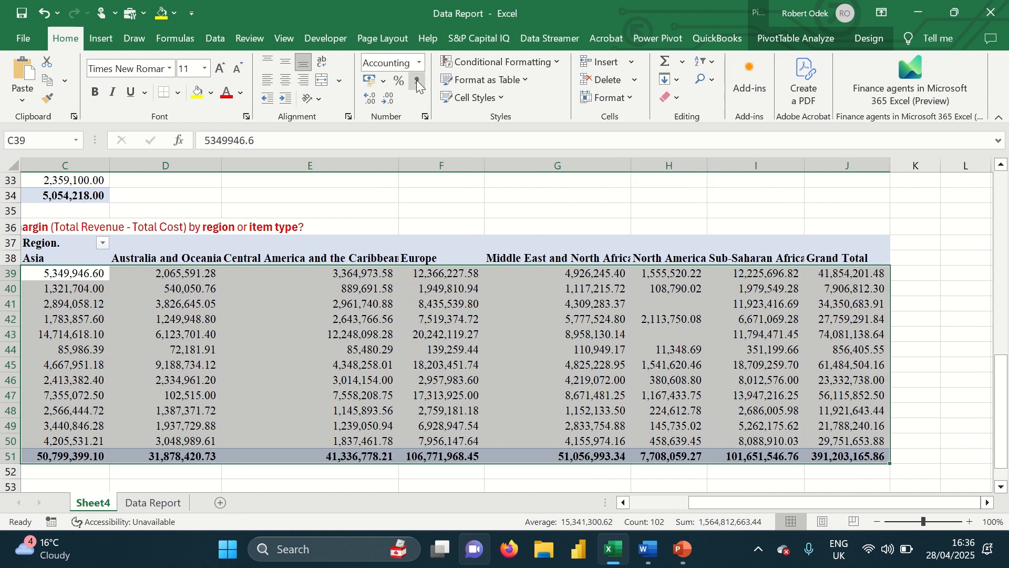
left_click(297, 417)
scroll(505, 325, "left", 3)
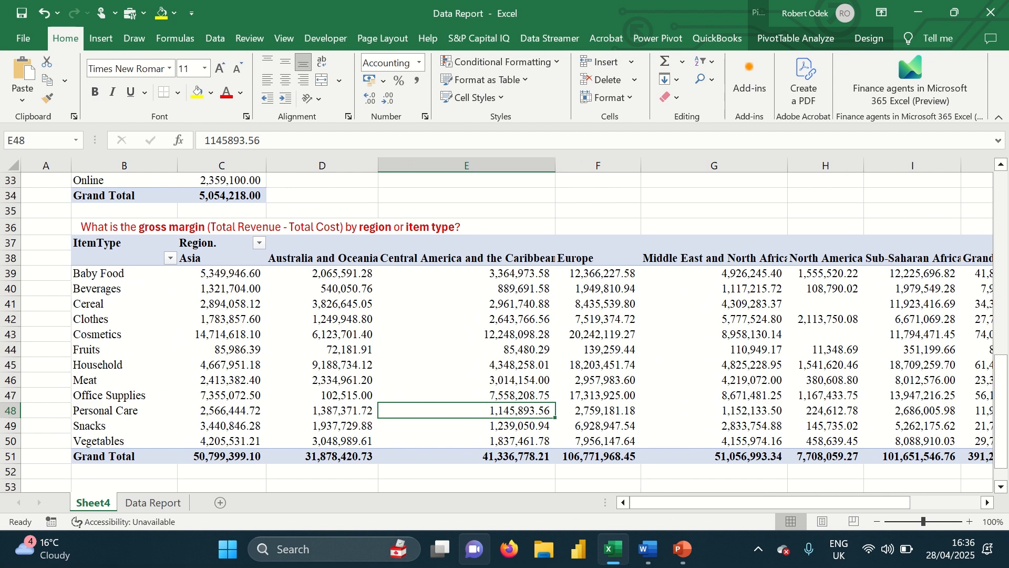
- Centre the Asia and Europe region headers in C38 and F38 of the gross margin table
left_click(213, 262)
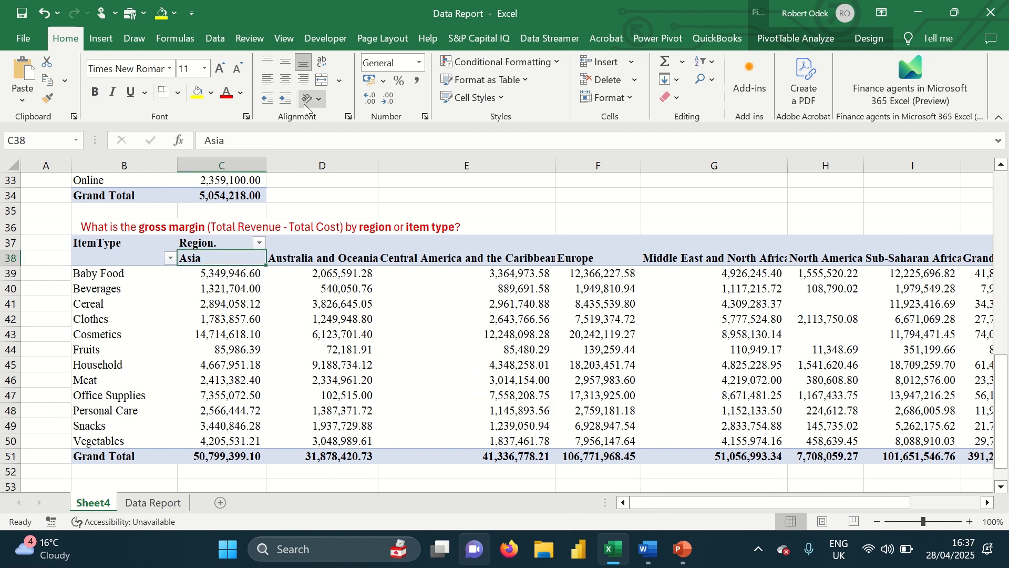
left_click(304, 80)
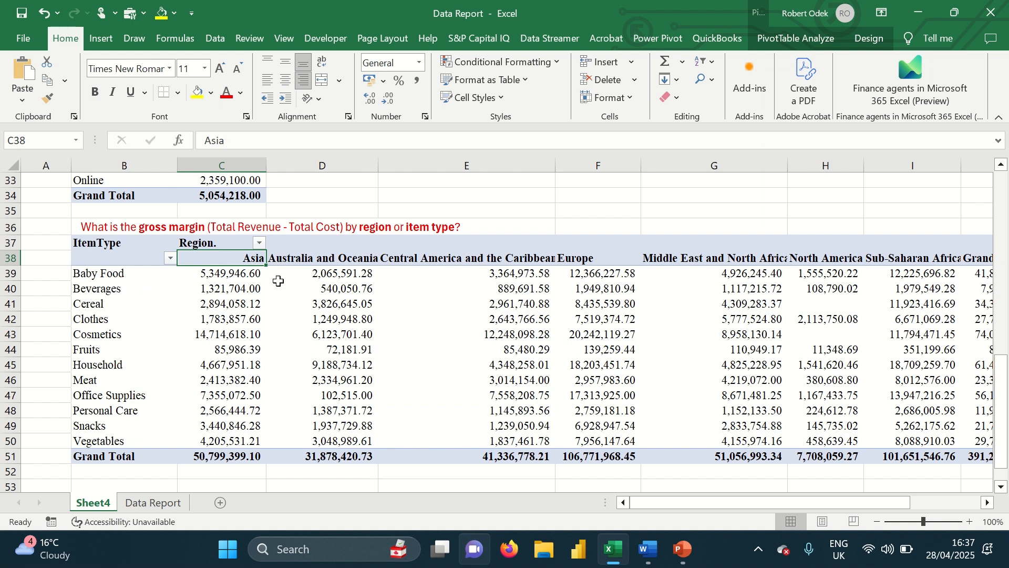
left_click(285, 80)
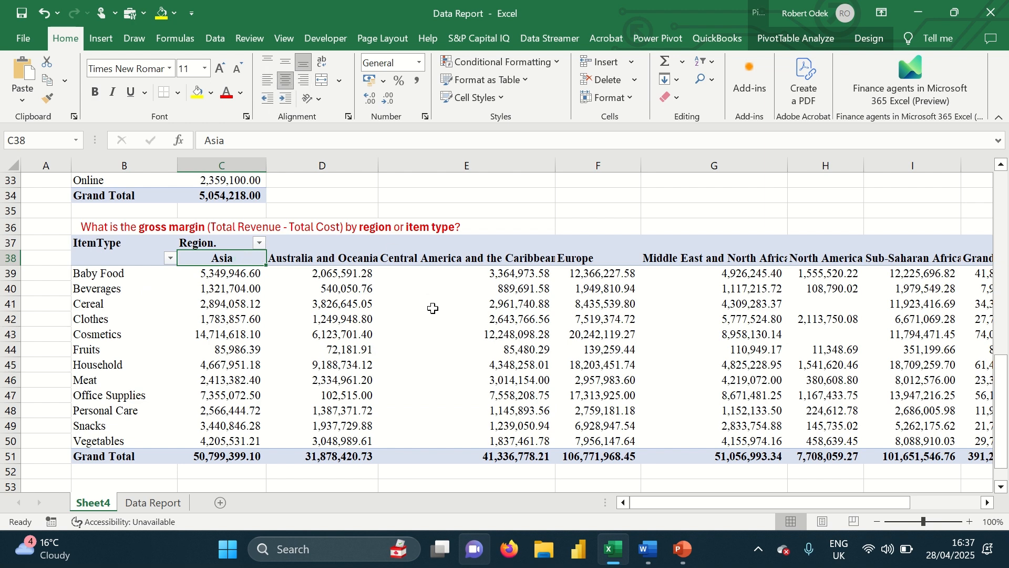
left_click(583, 258)
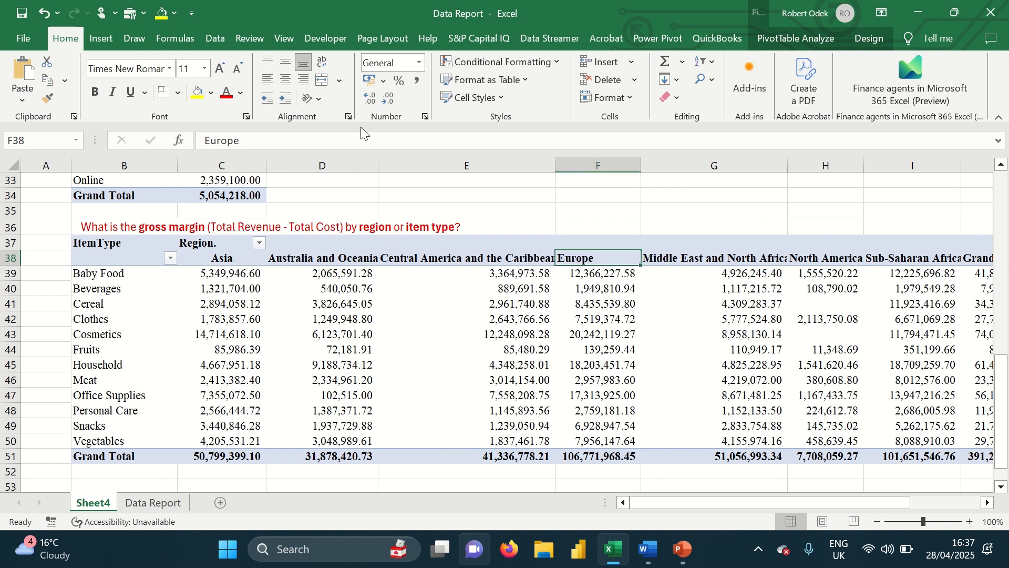
left_click(286, 81)
- AutoFit columns D, E, G, H and I to the width of their region headers in the gross margin table
scroll(504, 326, "right", 3)
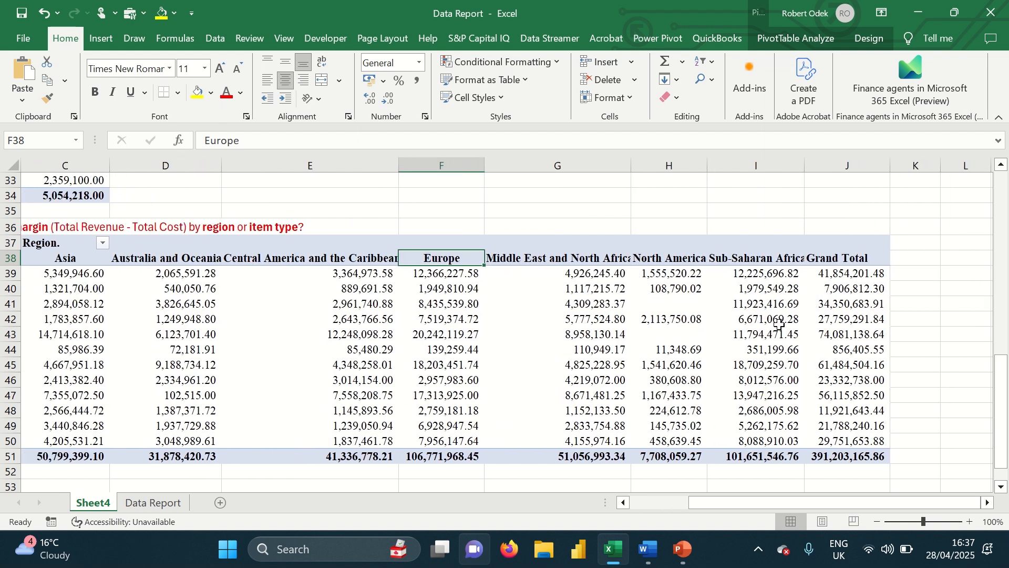
double_click(804, 164)
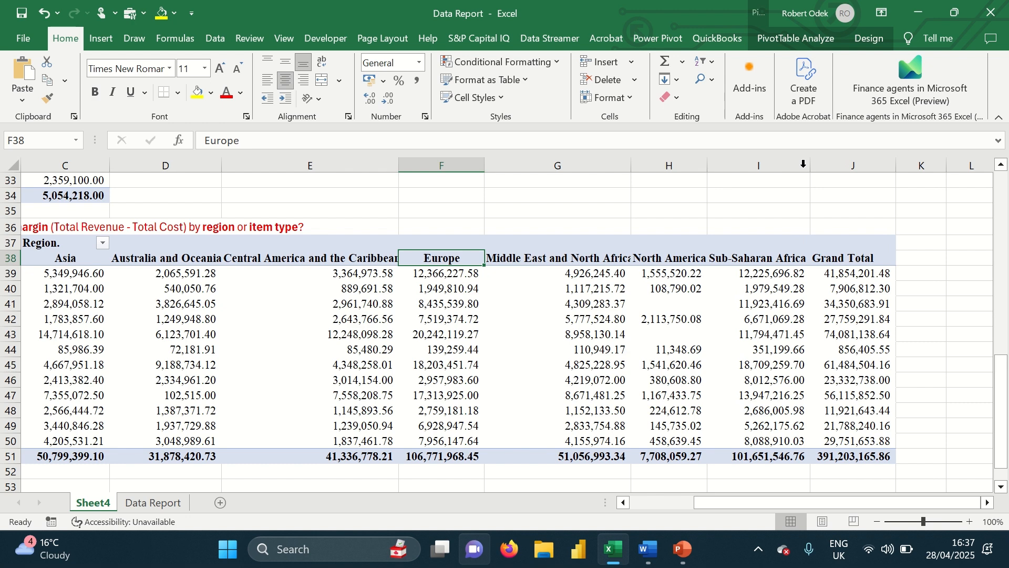
double_click(632, 164)
double_click(713, 159)
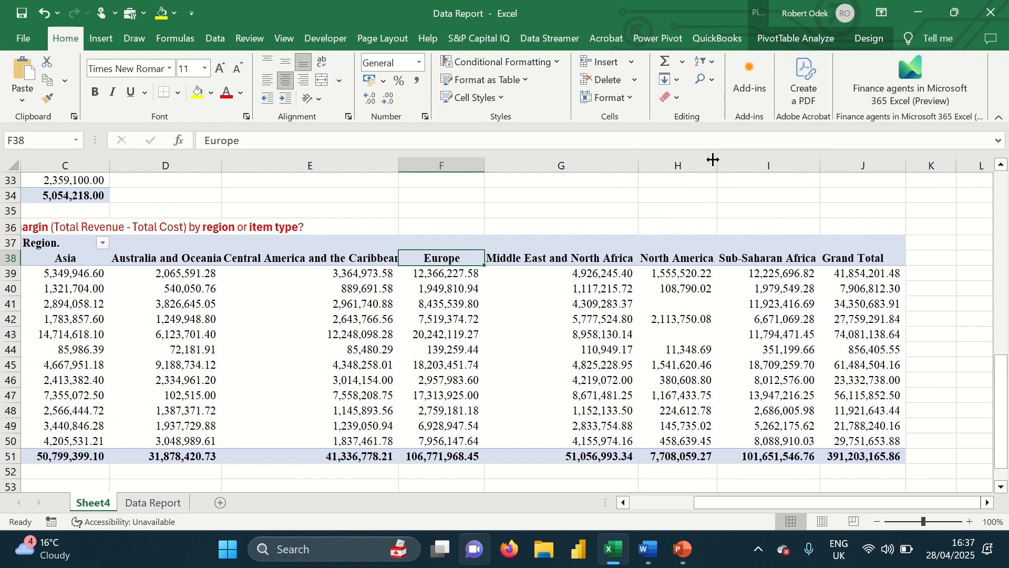
double_click(398, 164)
scroll(398, 165, "left", 3)
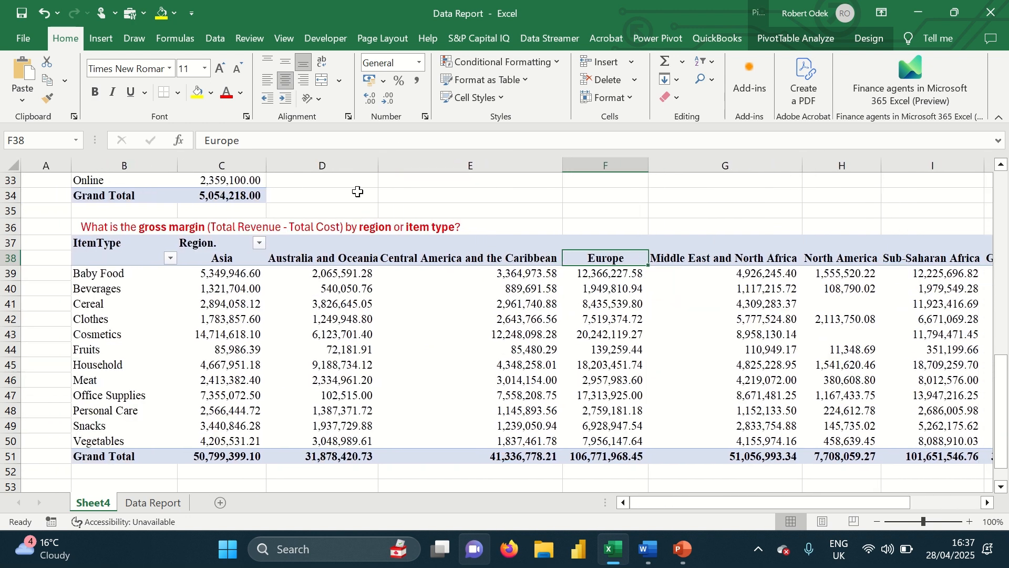
double_click(378, 165)
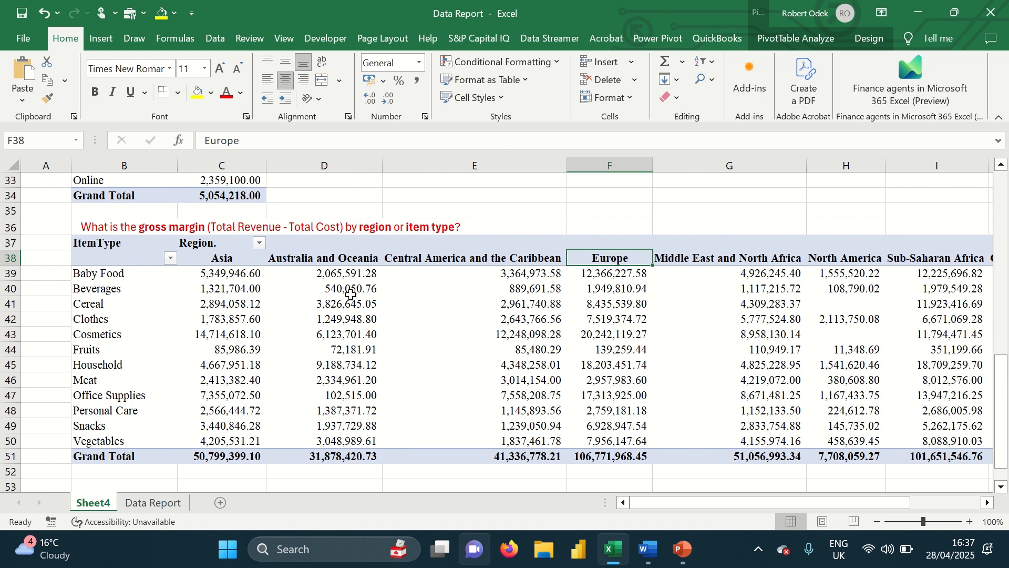
scroll(292, 410, "down", 3)
scroll(292, 410, "up", 4)
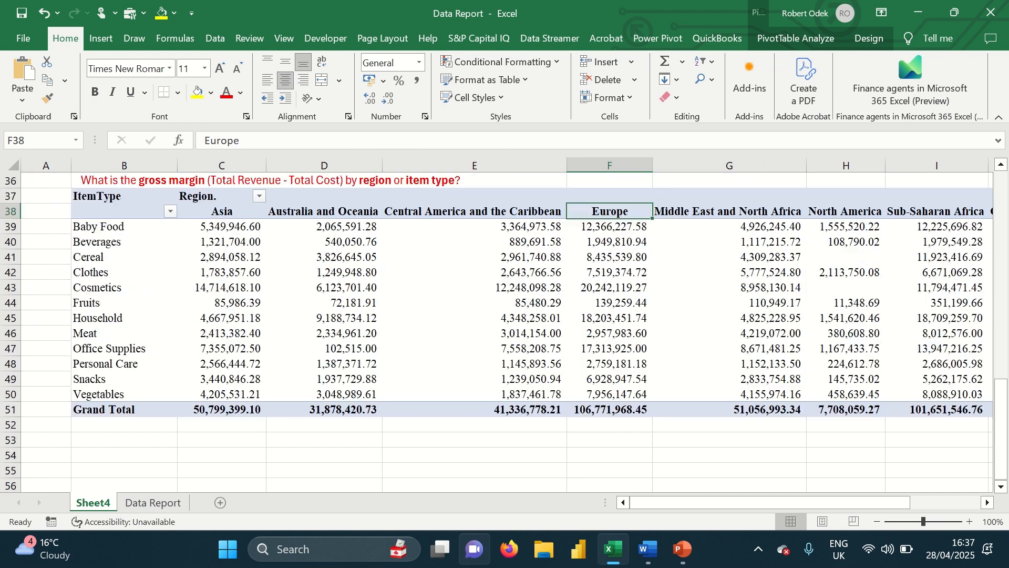
left_click_drag(292, 410, 48, 364)
left_click(431, 348)
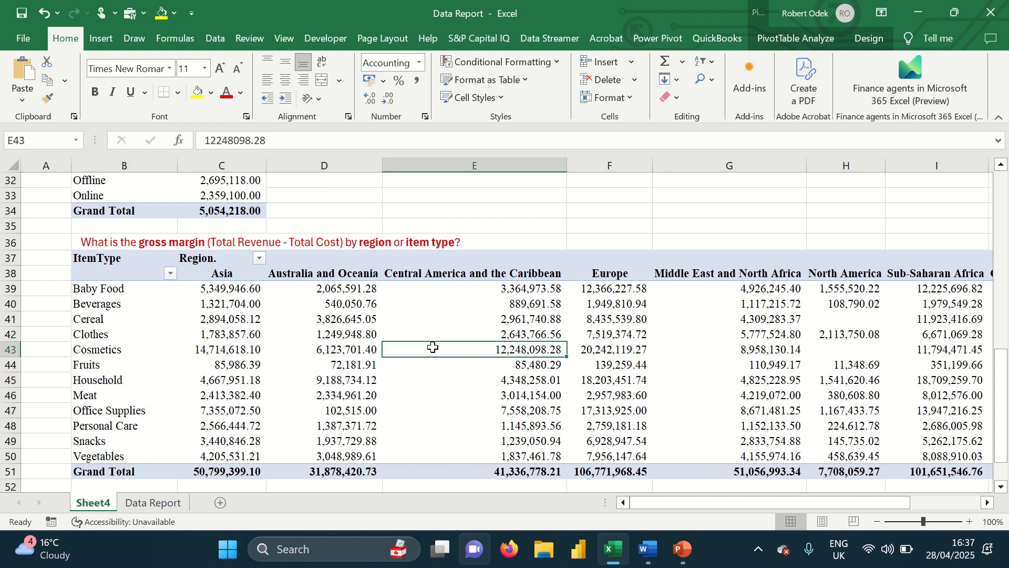
scroll(431, 348, "down", 3)
scroll(504, 334, "up", 2)
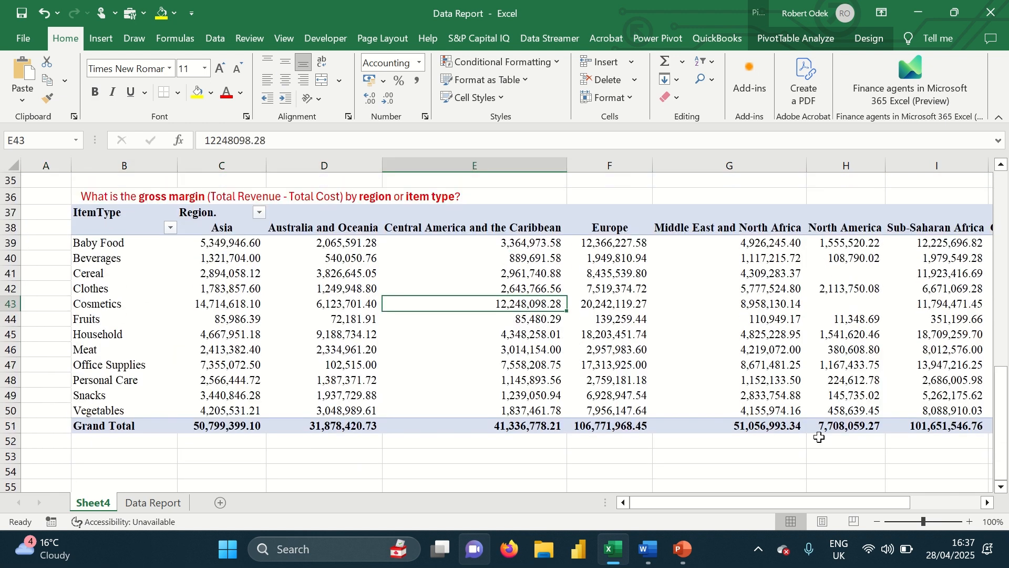
- Copy the question about countries with the highest/lowest average profit per order from the Word document into cell B53 of Sheet4
left_click(652, 558)
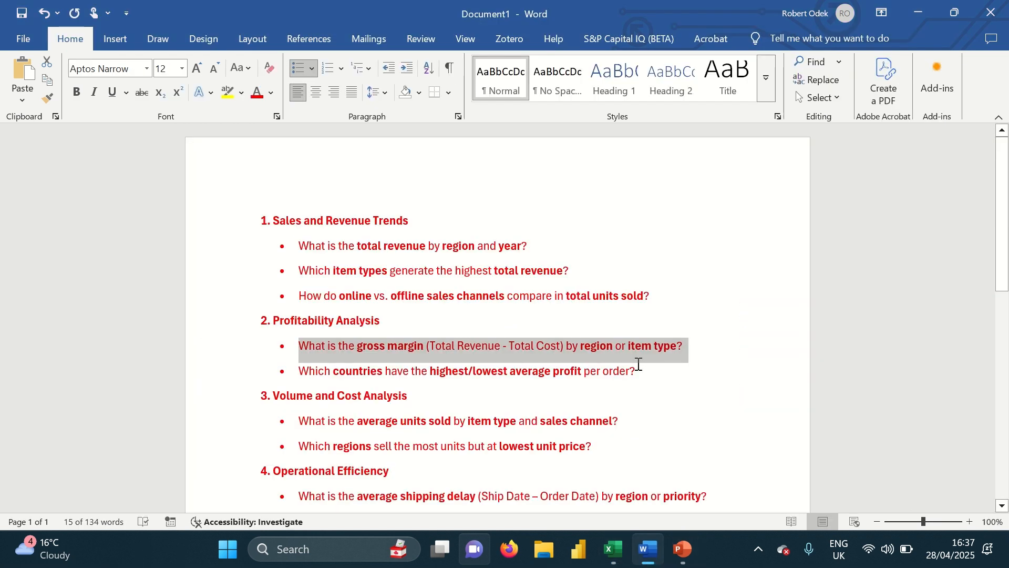
left_click_drag(640, 374, 311, 380)
key("ctrl+c")
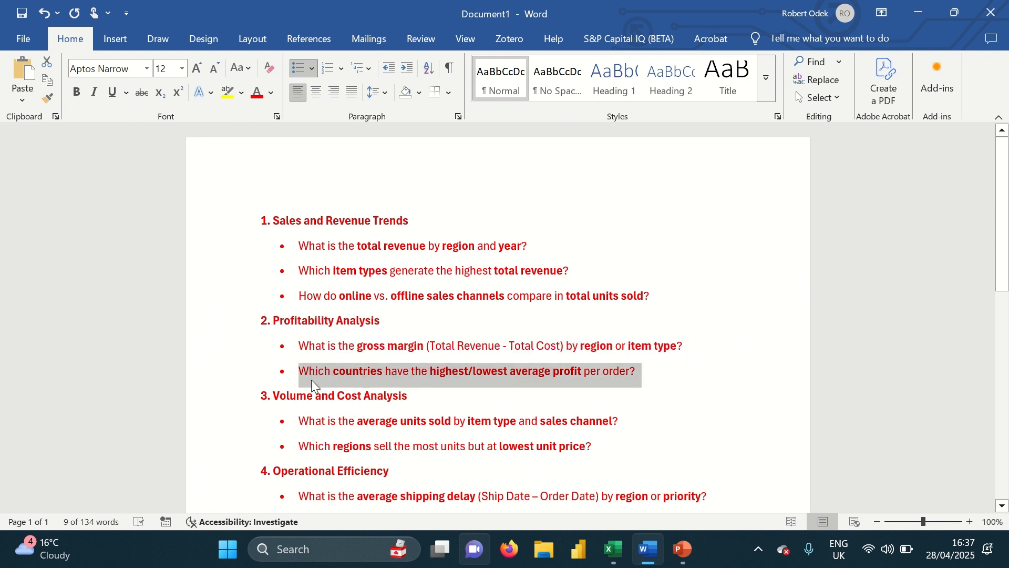
left_click(614, 549)
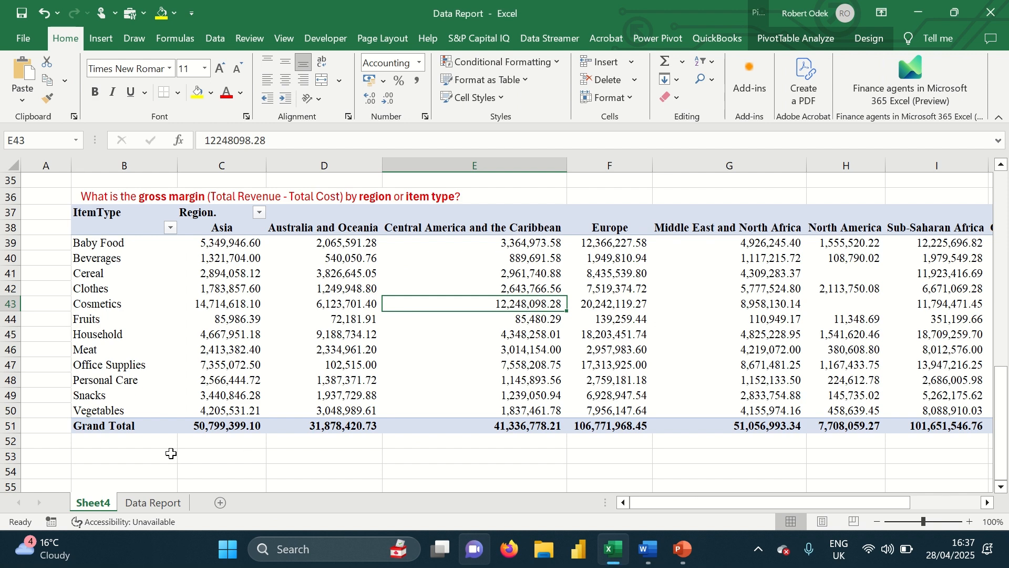
left_click(143, 455)
key("ctrl+v")
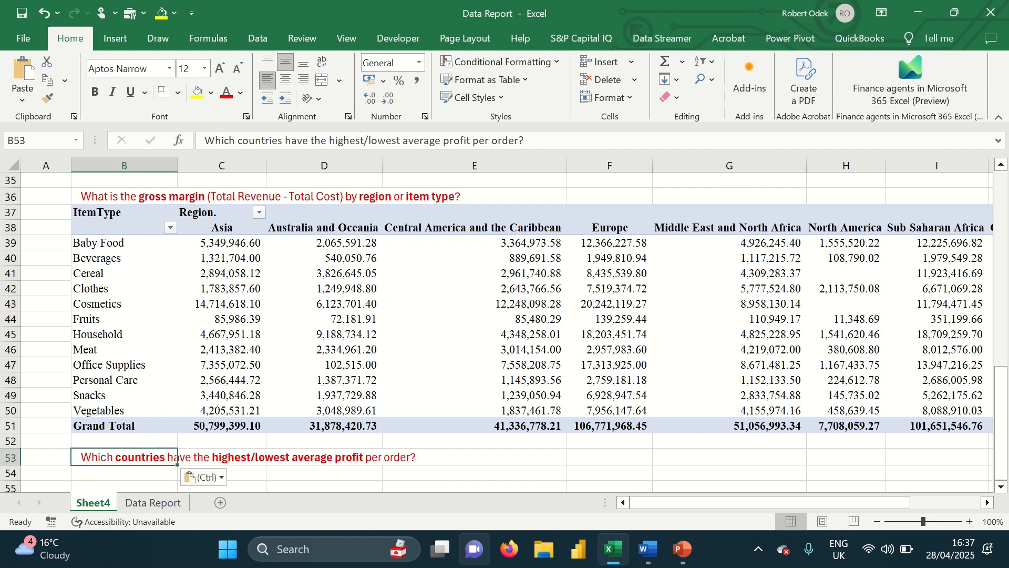
- Insert a PivotTable from the Data Report range A1:P1002 into the existing worksheet at Sheet4 cell B54
scroll(90, 392, "down", 3)
left_click(131, 316)
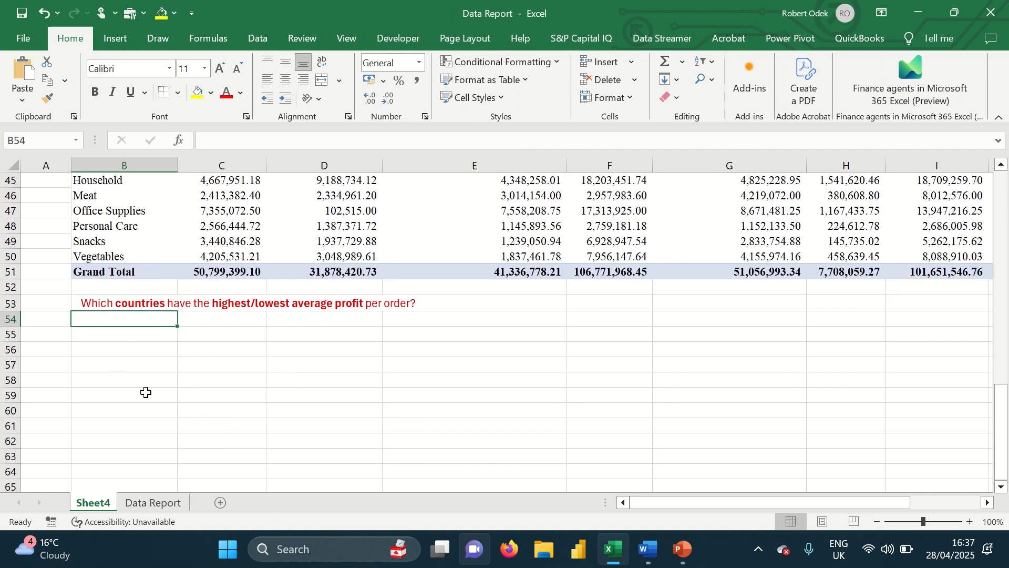
left_click(146, 499)
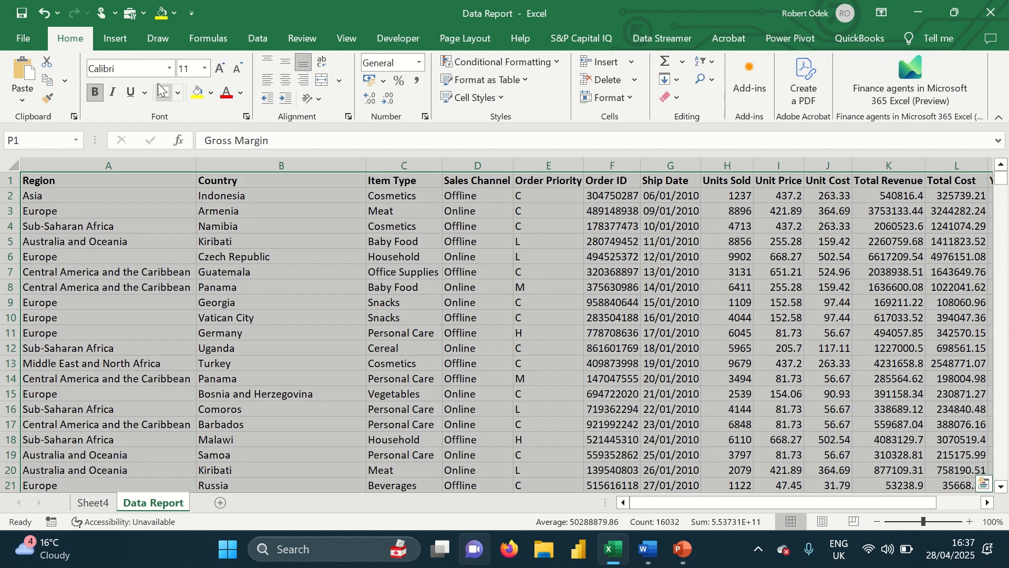
left_click(108, 37)
left_click(27, 99)
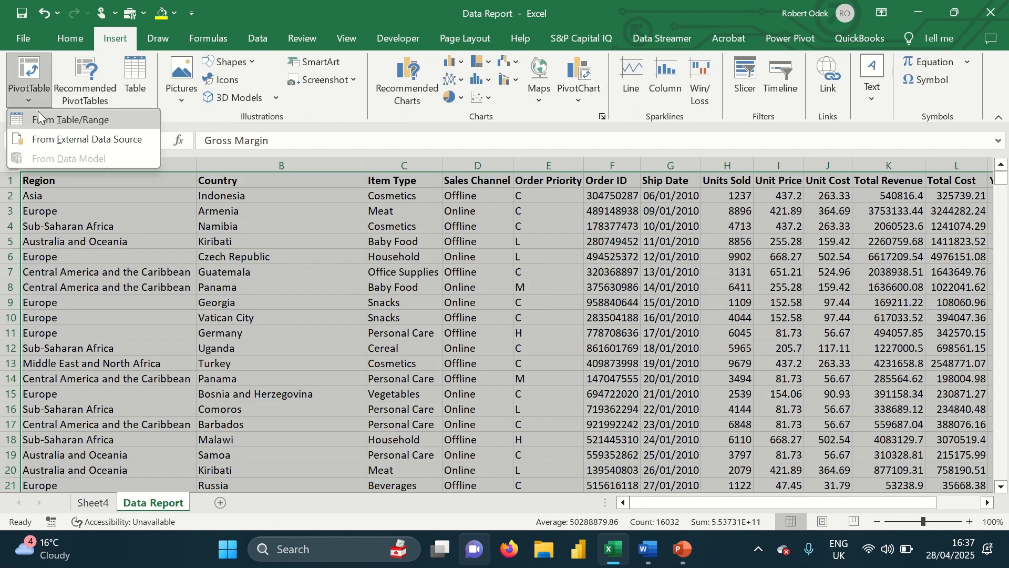
left_click(39, 113)
left_click(588, 355)
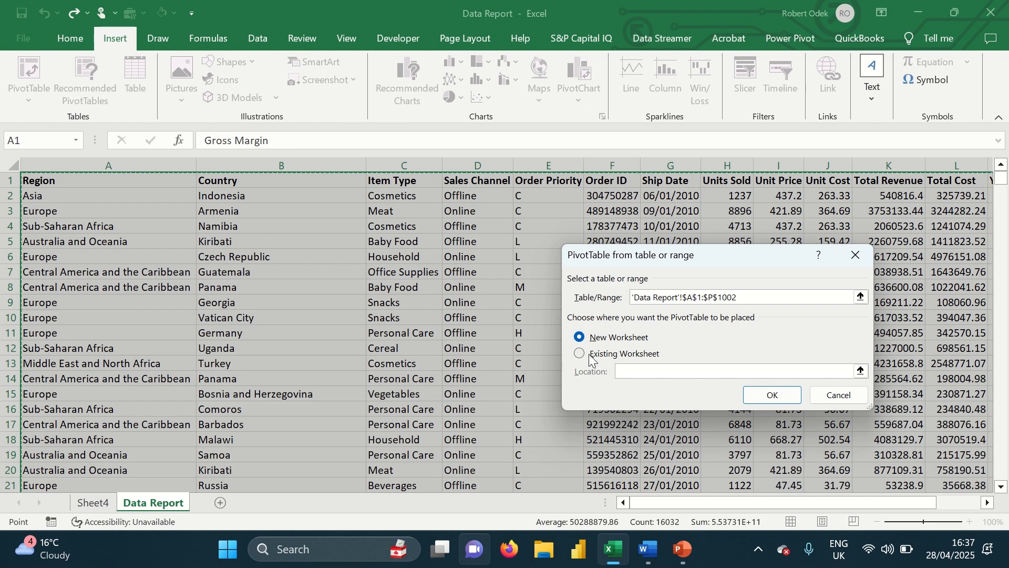
left_click(860, 372)
left_click(94, 503)
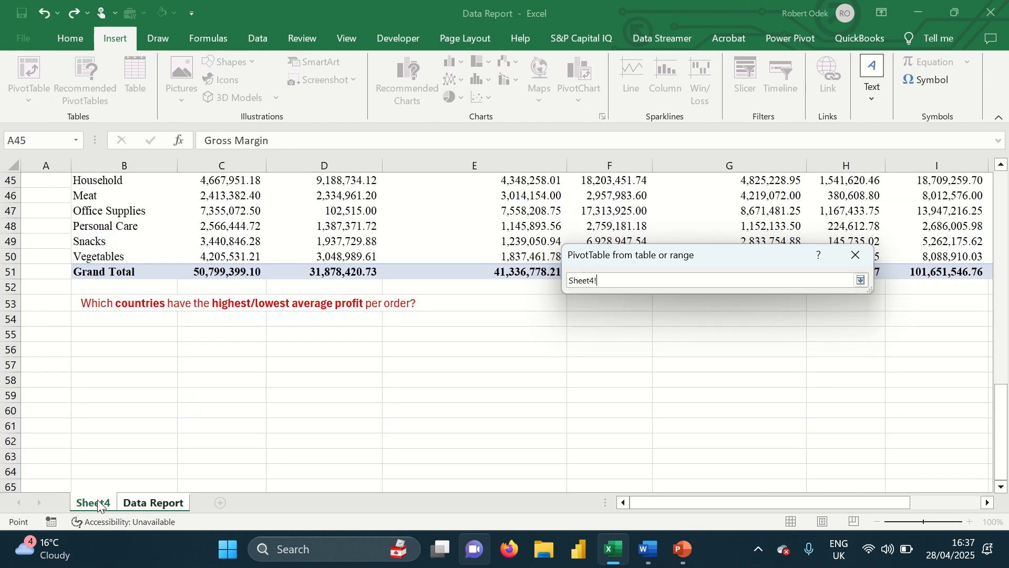
left_click(118, 319)
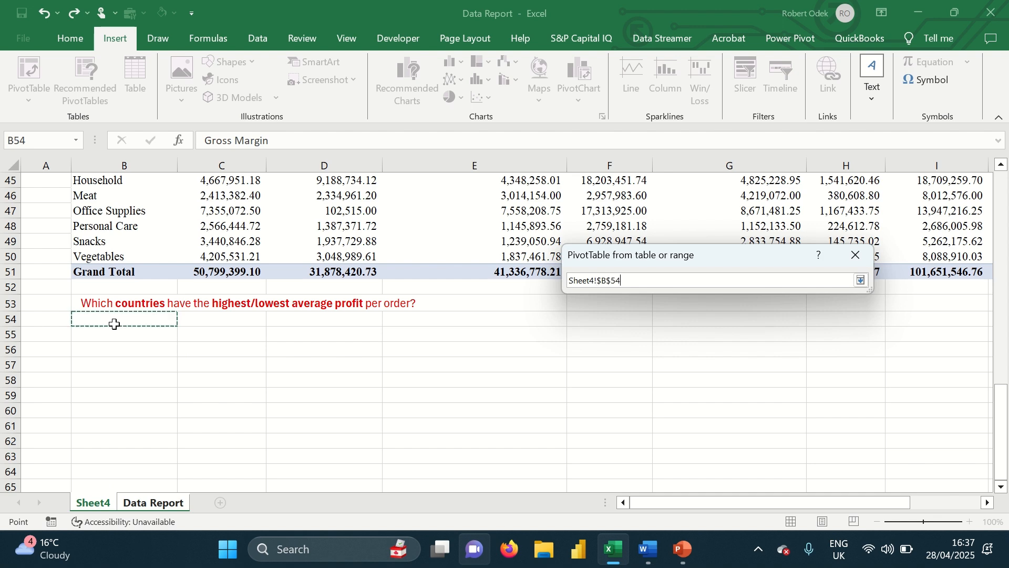
left_click(861, 280)
left_click(771, 397)
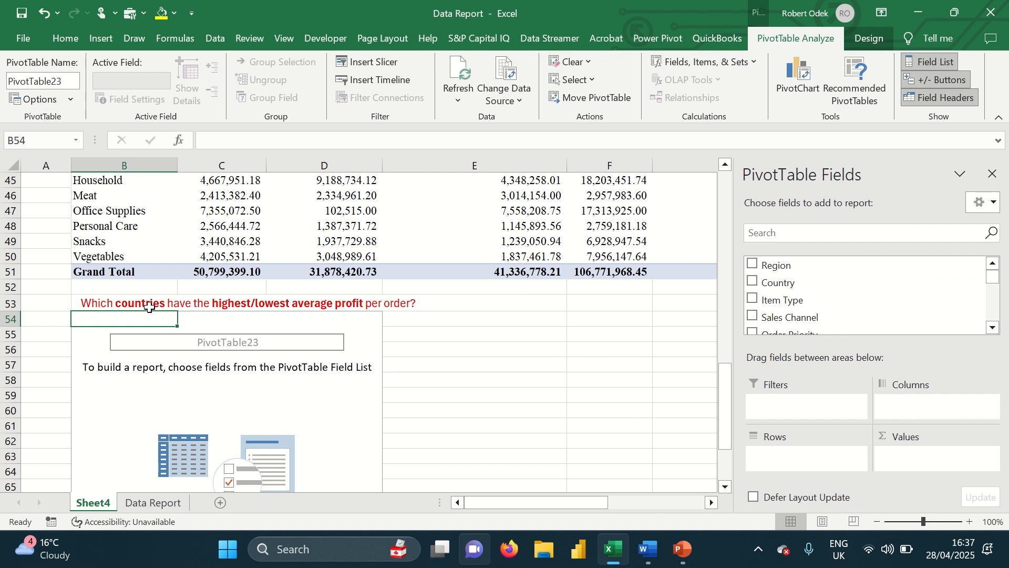
- Add Country to the rows and Gross Margin to the values of the new PivotTable
left_click_drag(783, 282, 782, 465)
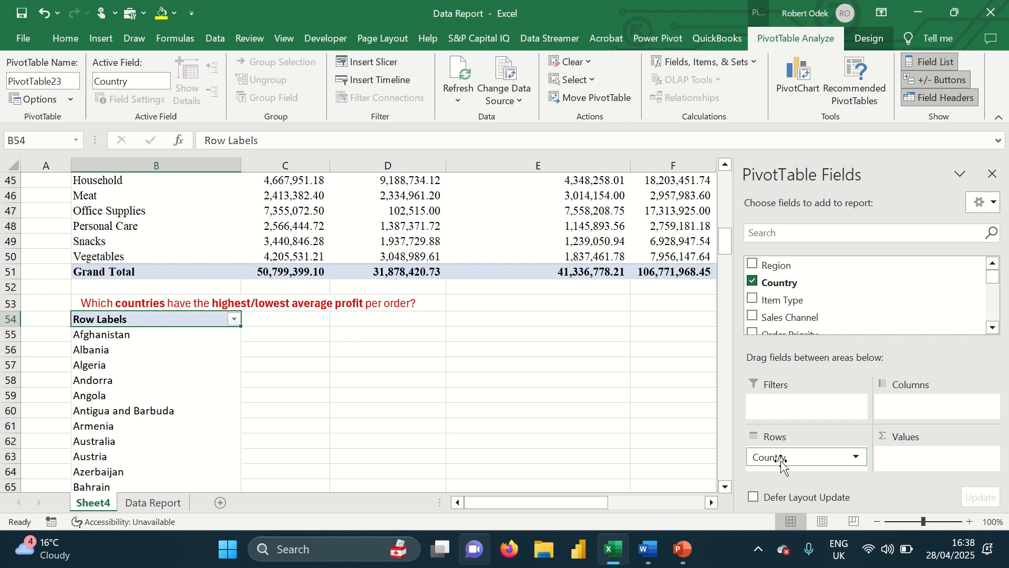
left_click_drag(993, 277, 995, 341)
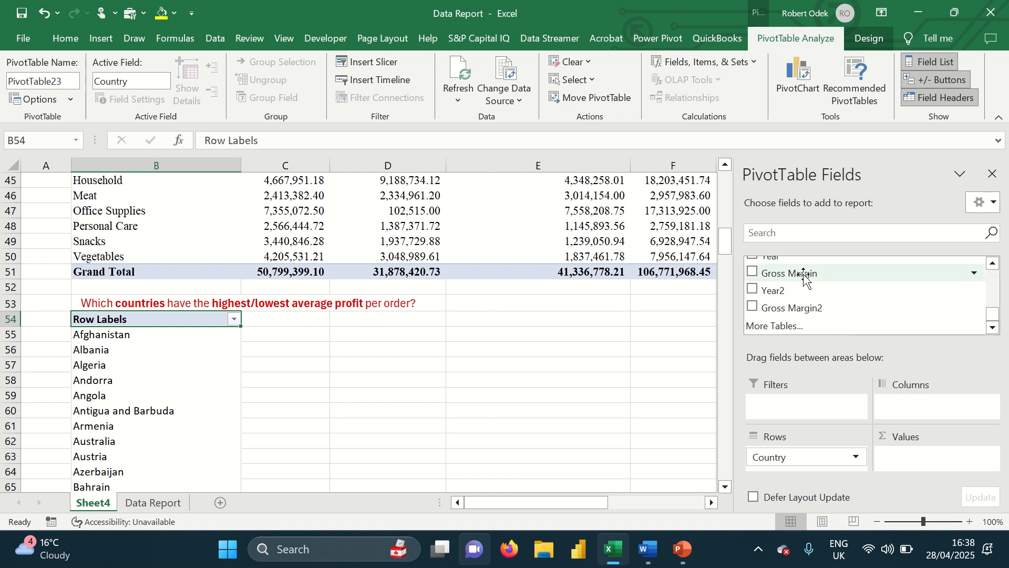
left_click_drag(802, 274, 934, 459)
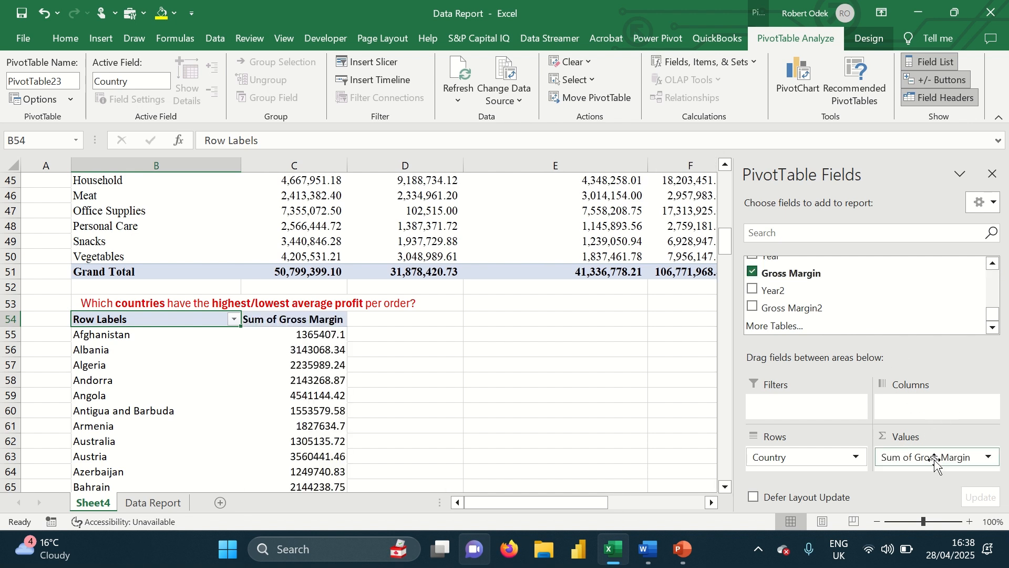
- Summarize the Gross Margin value field by Average and recheck that calculation type in its field settings
left_click(986, 457)
left_click(962, 441)
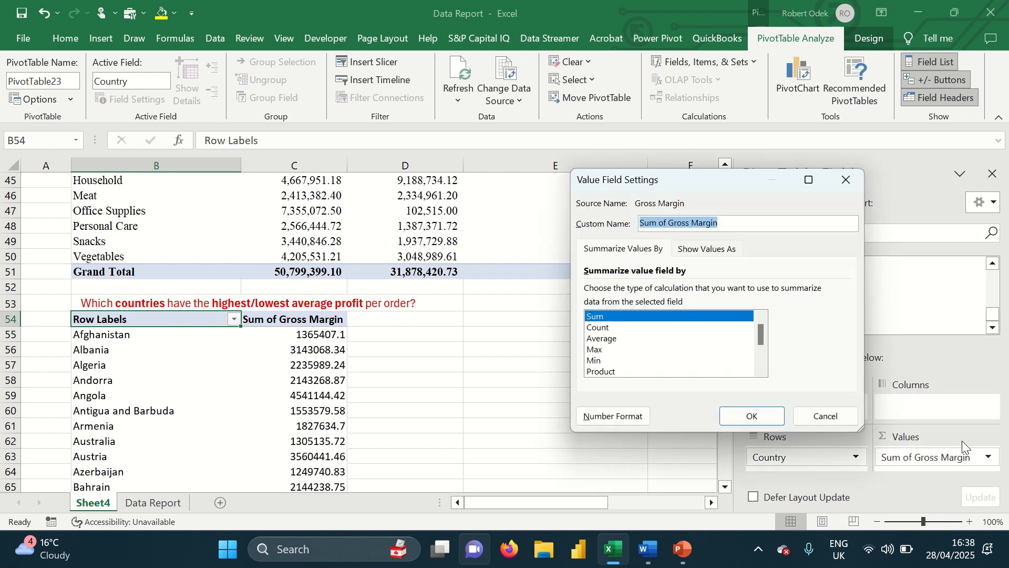
left_click(603, 339)
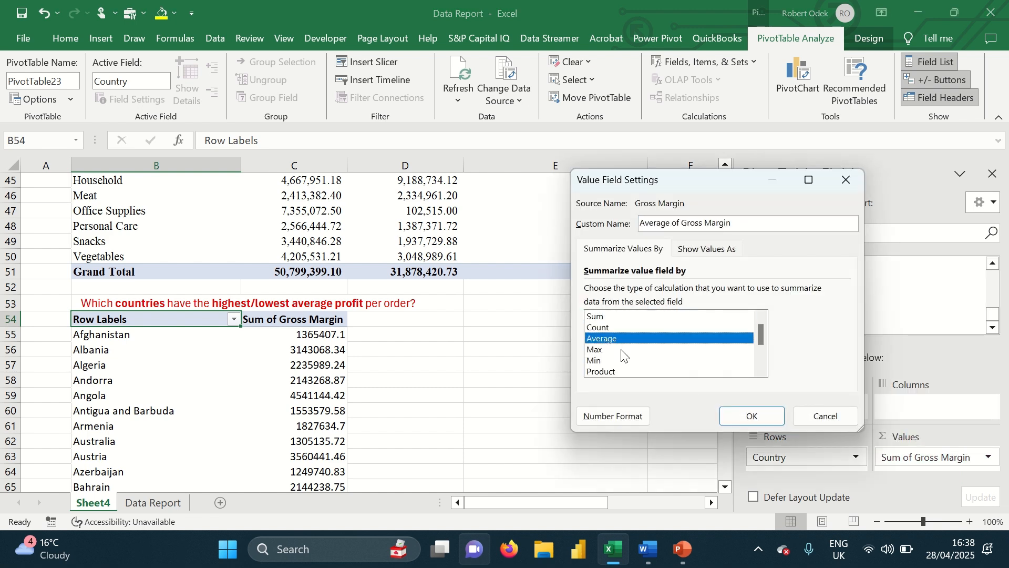
left_click(750, 415)
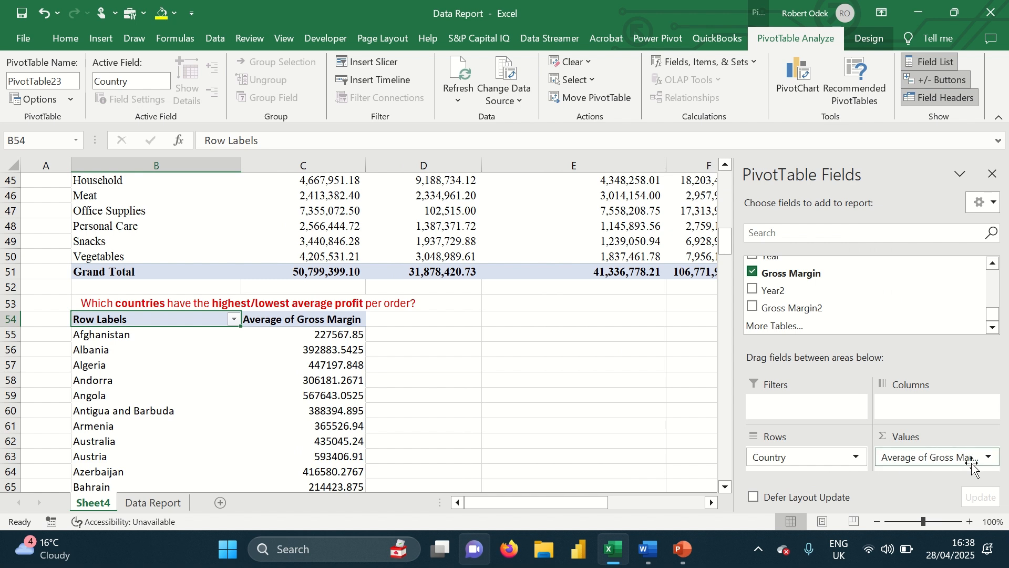
left_click(988, 457)
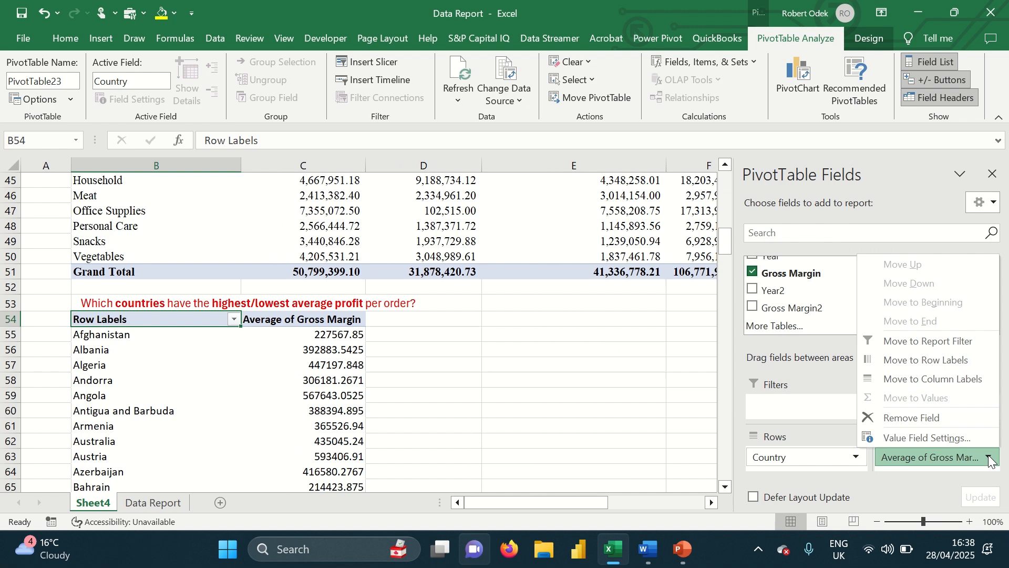
left_click(960, 443)
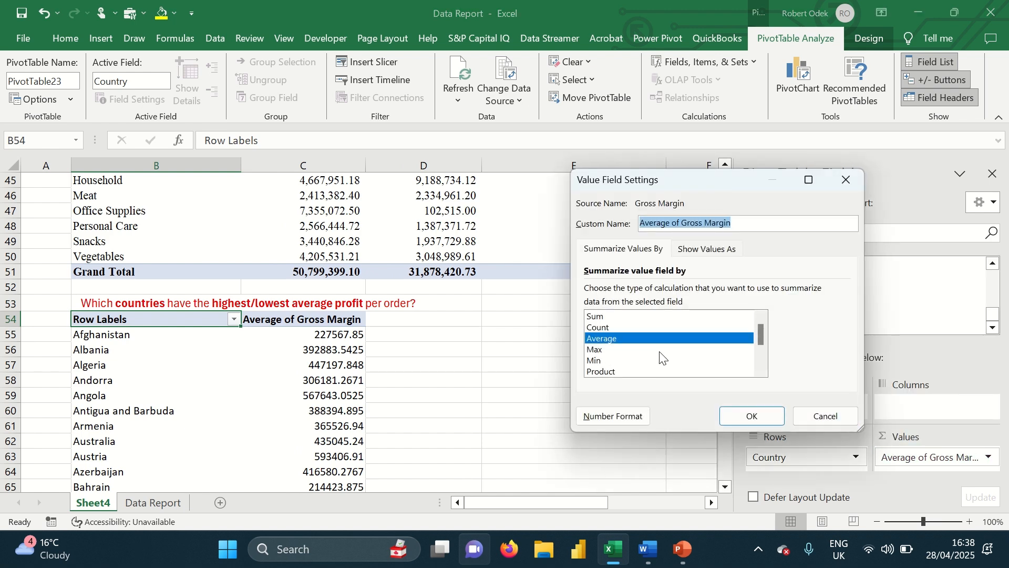
left_click(748, 418)
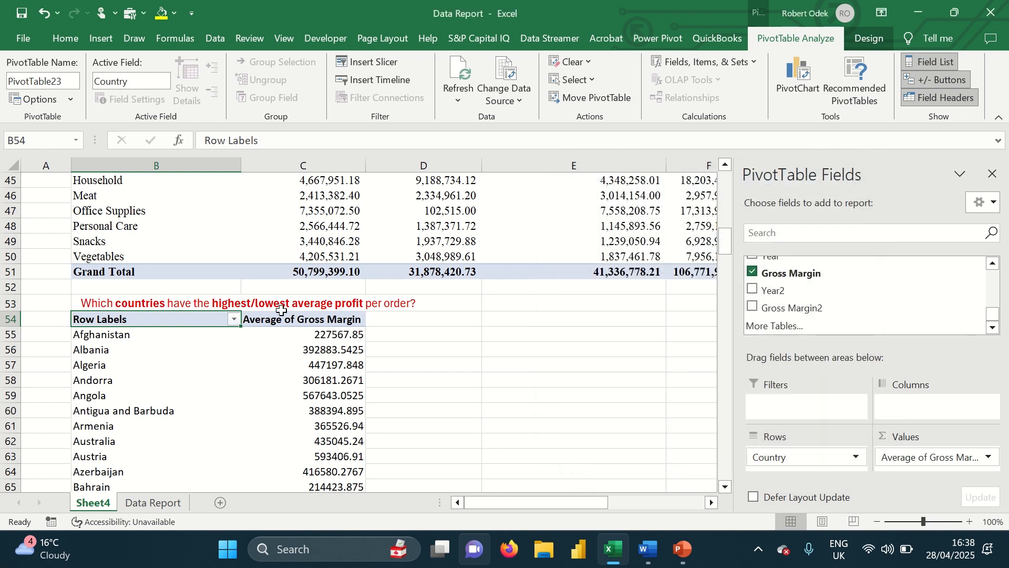
- Set the font of the whole country PivotTable, B54:C240, to Times New Roman
left_click_drag(124, 320, 312, 470)
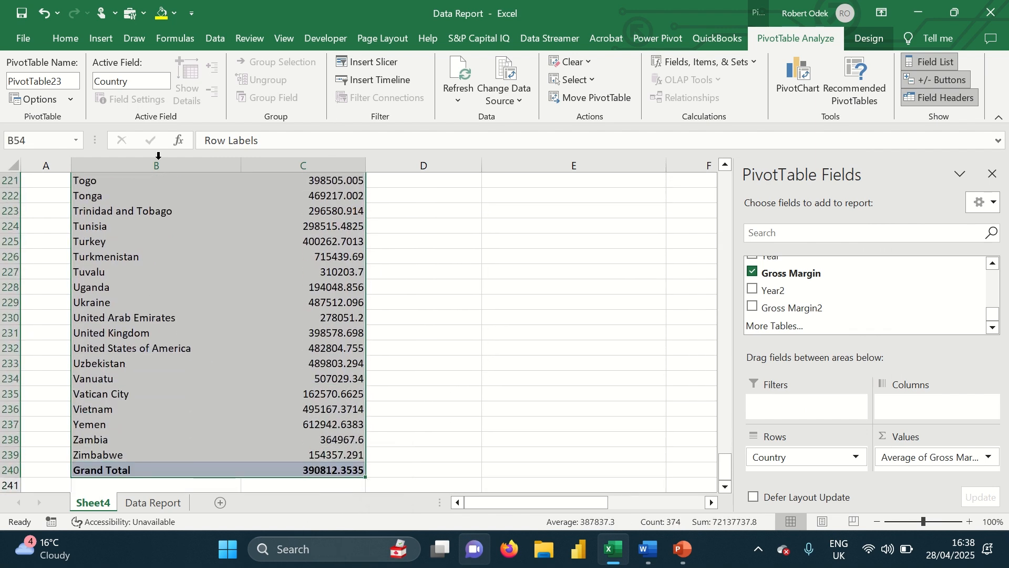
left_click(65, 39)
left_click(170, 69)
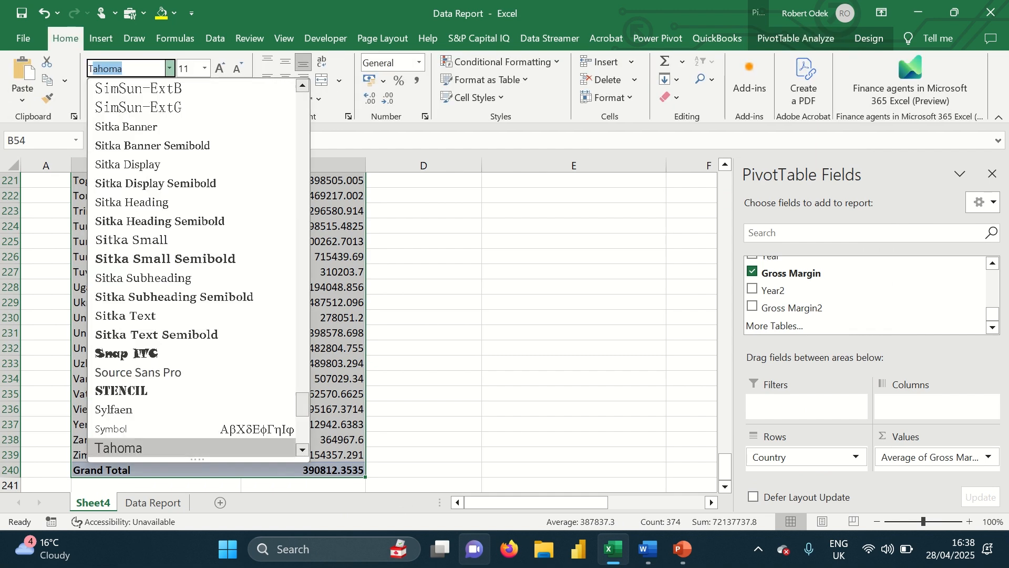
key("Down")
key("Down")
key("Return")
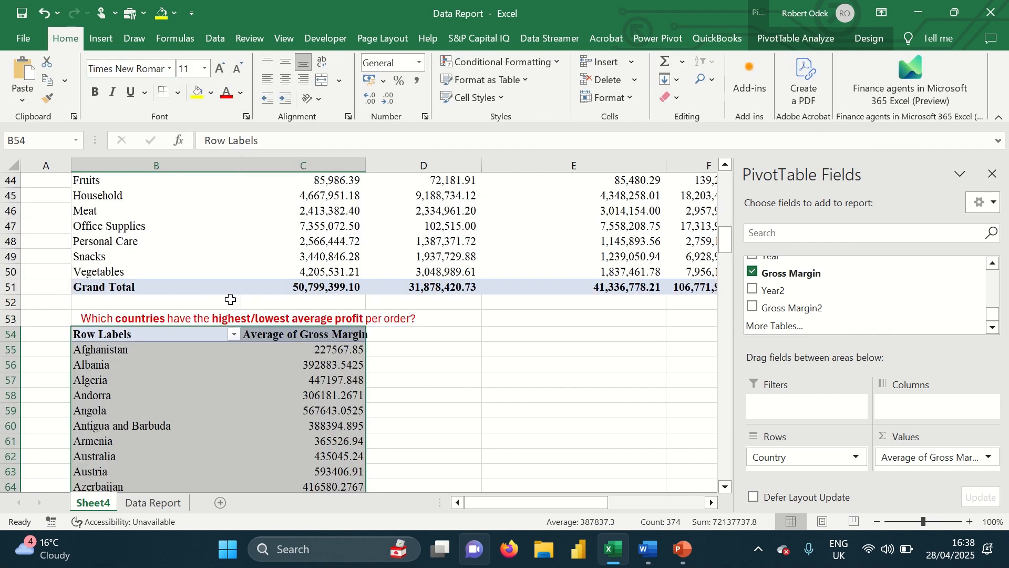
- Apply the comma number style to the average gross margin values of all countries, C55:C240
left_click(322, 352)
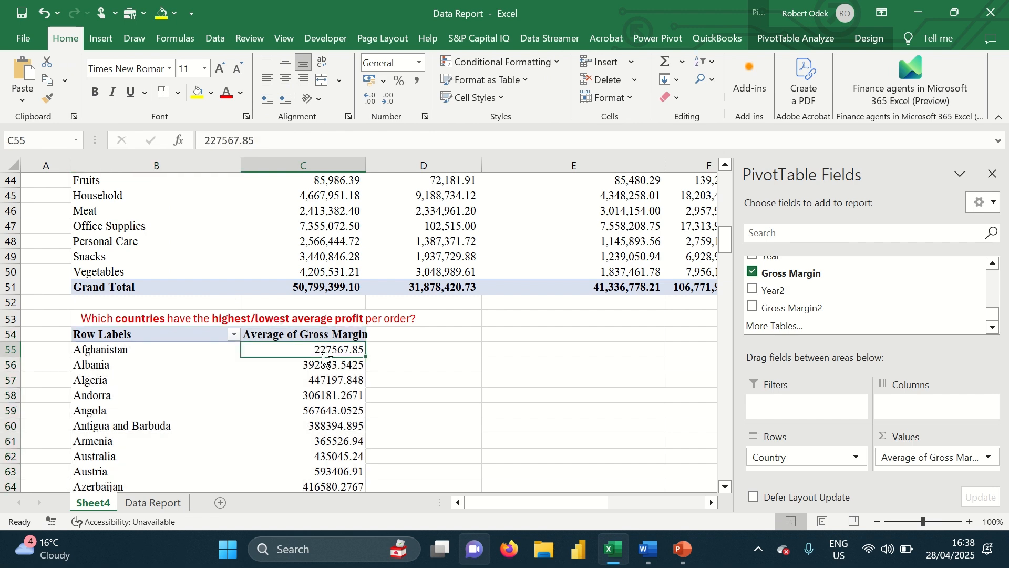
key("ctrl+shift+Down")
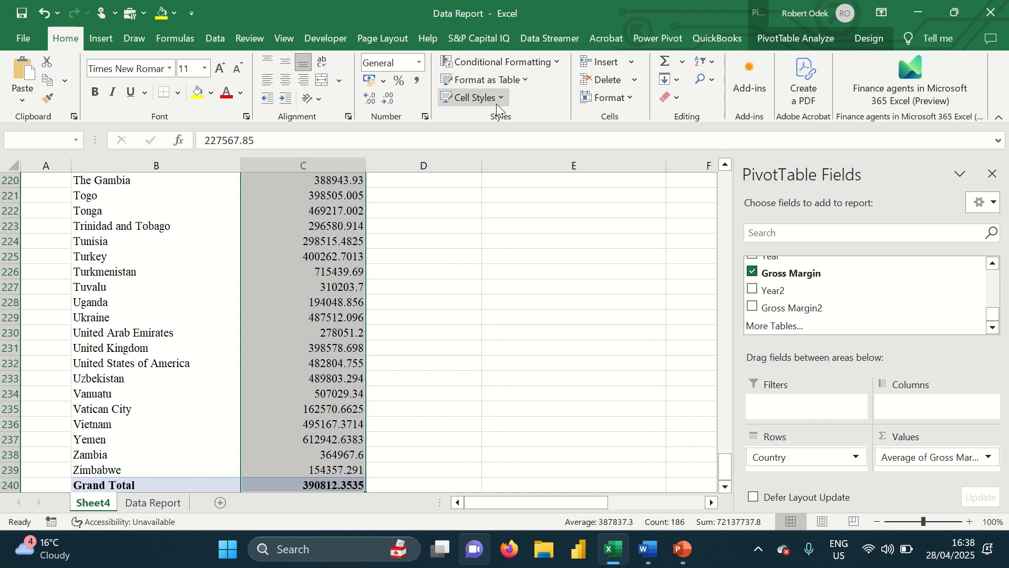
left_click(418, 80)
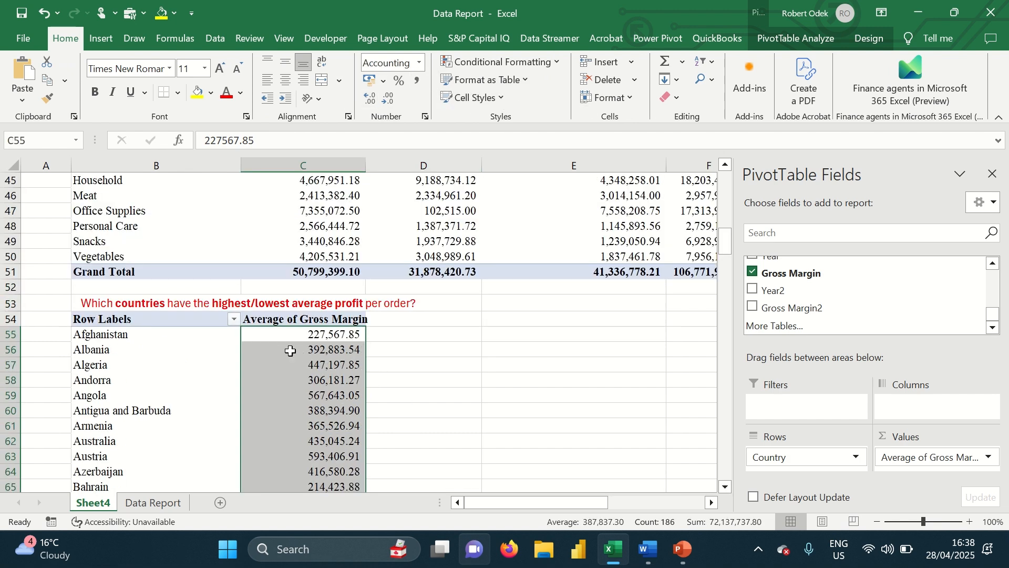
left_click(404, 358)
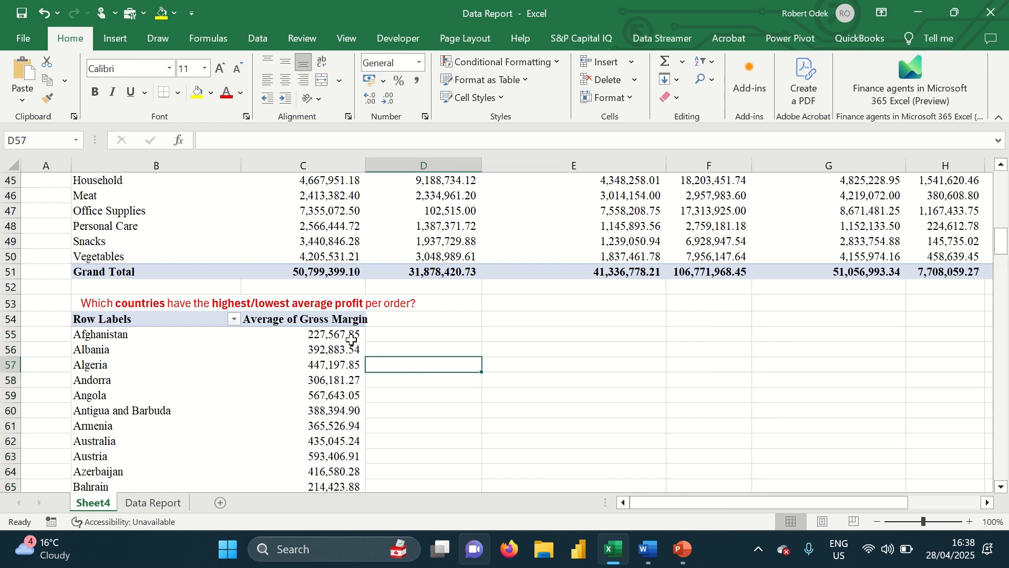
- Rename the value column header in C54 to Average Gross Margin
left_click(308, 318)
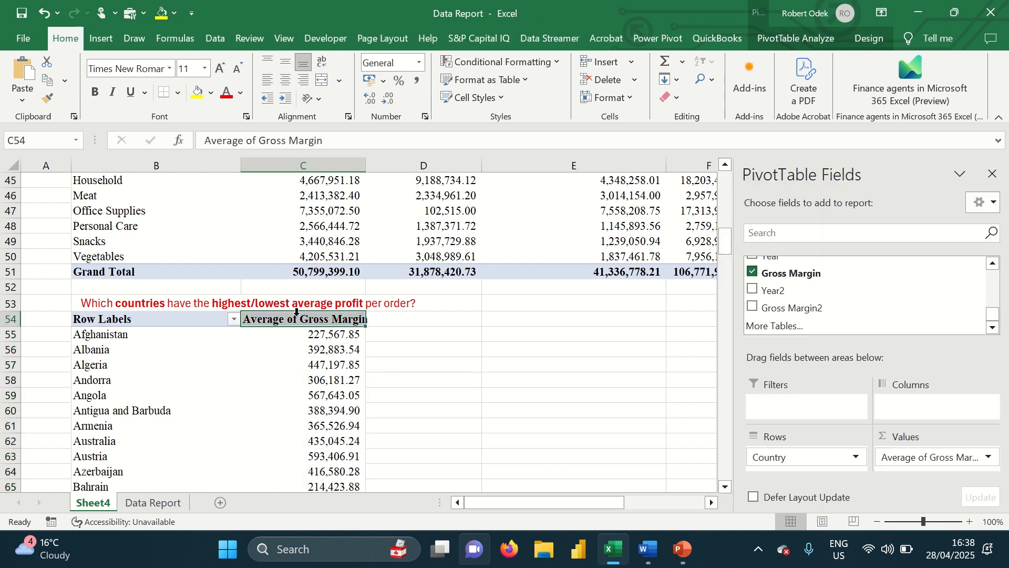
left_click(260, 141)
key("BackSpace")
key("BackSpace")
key("BackSpace")
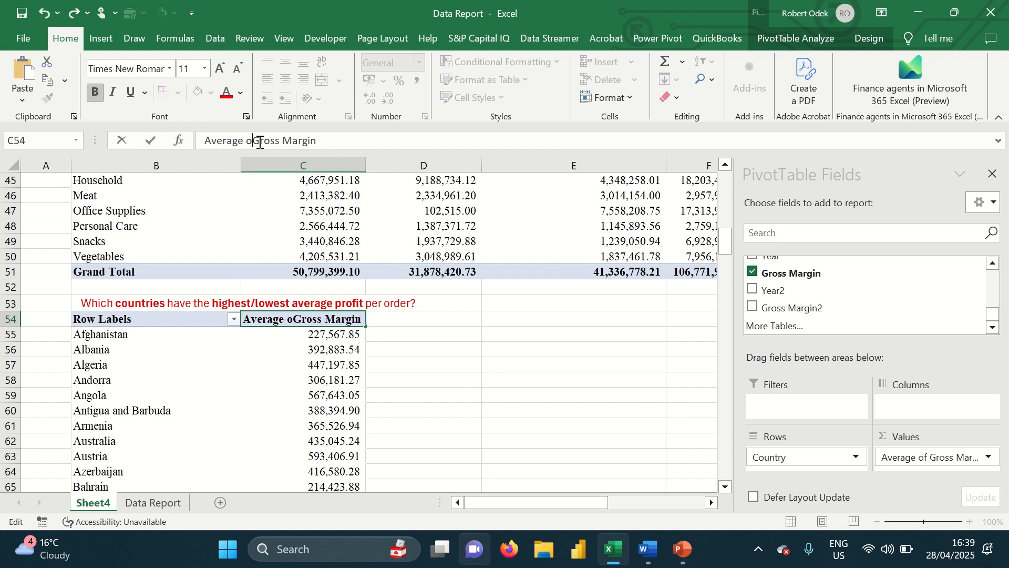
left_click(395, 323)
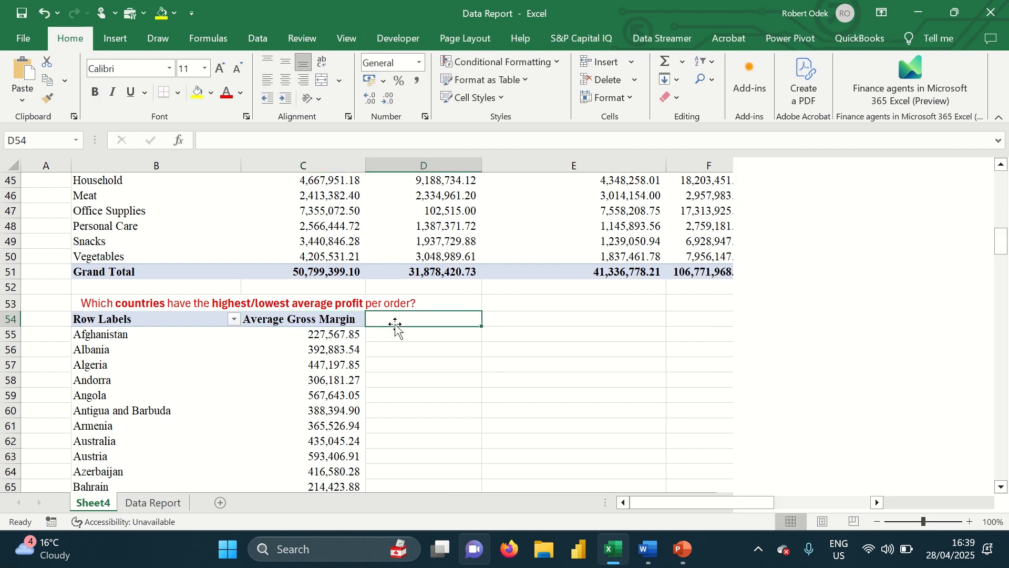
left_click(297, 322)
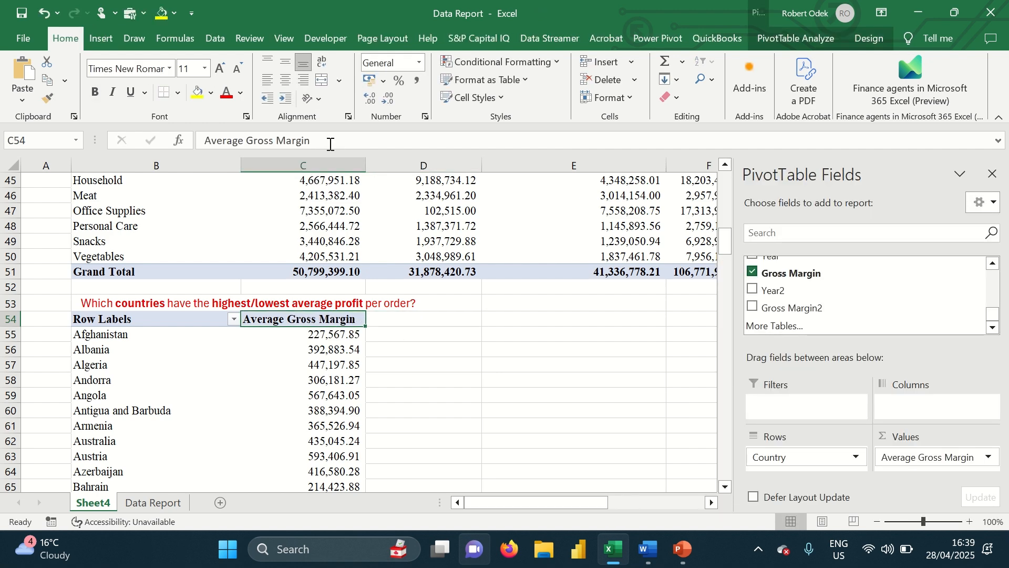
- Rename the row label header of the country PivotTable in B54 to Countries
left_click(104, 322)
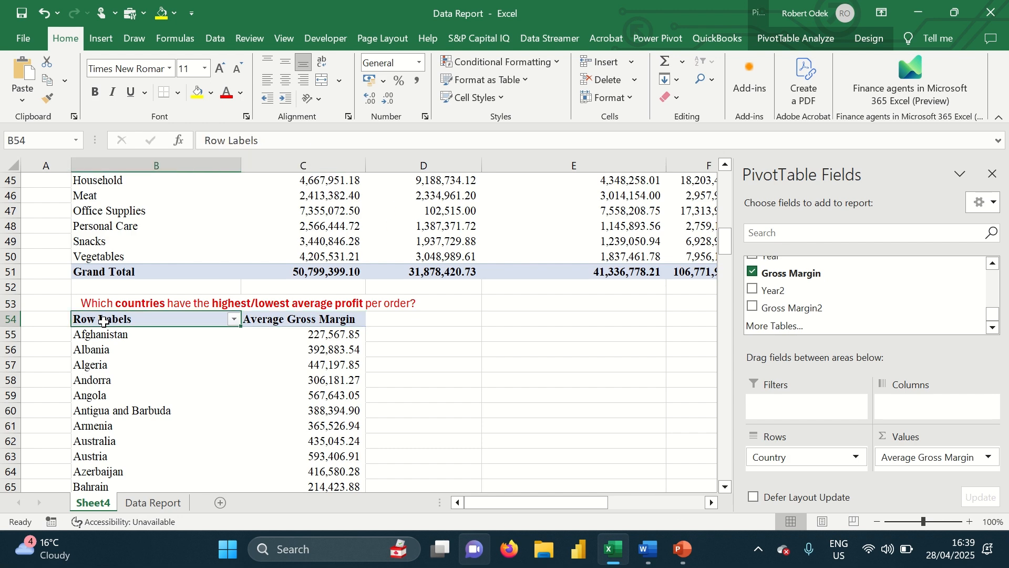
type("Countries")
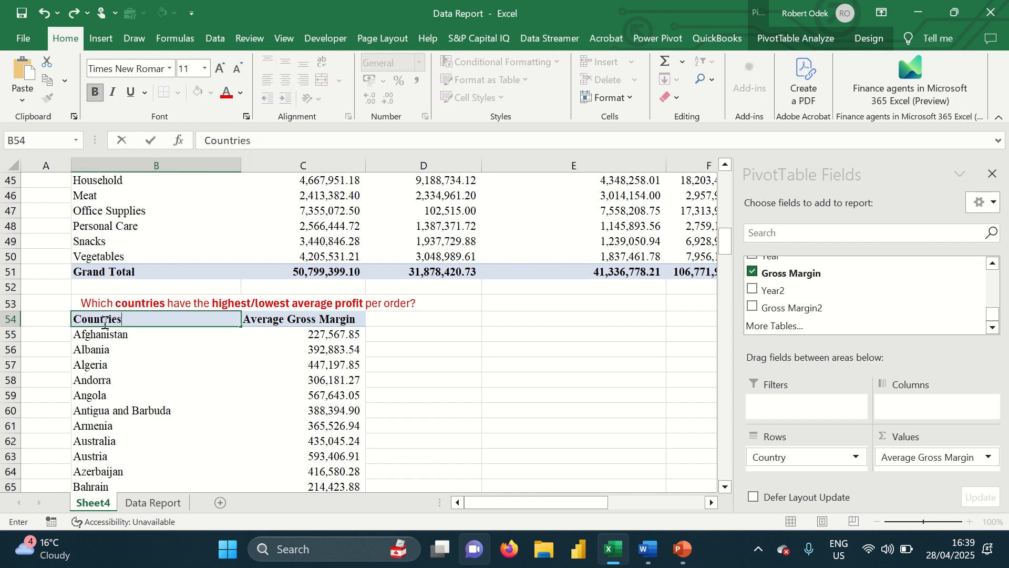
left_click(420, 440)
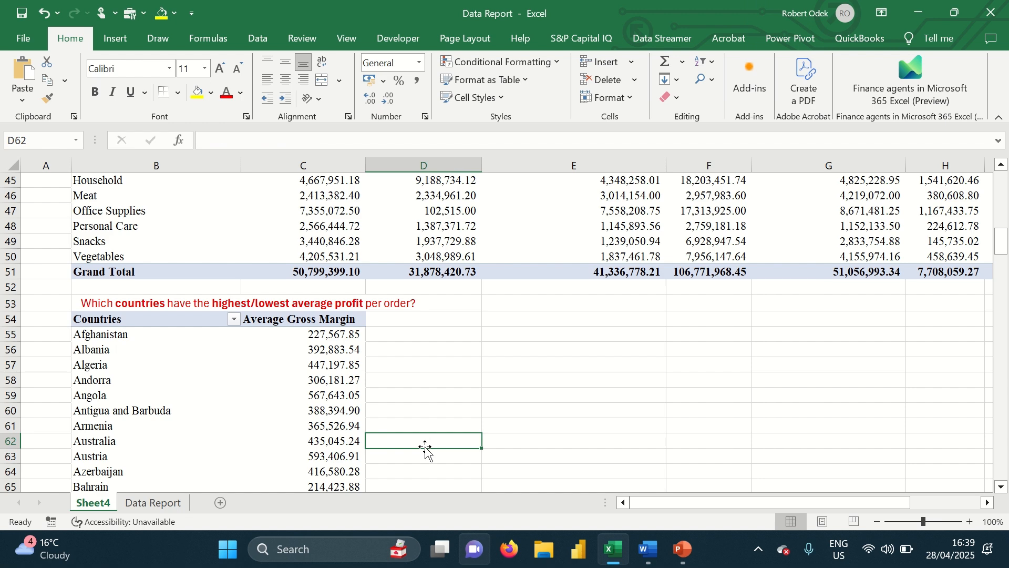
- Copy the question about average units sold by item type and sales channel from the Word document into cell B242 of Sheet4 in Excel
scroll(426, 447, "down", 20)
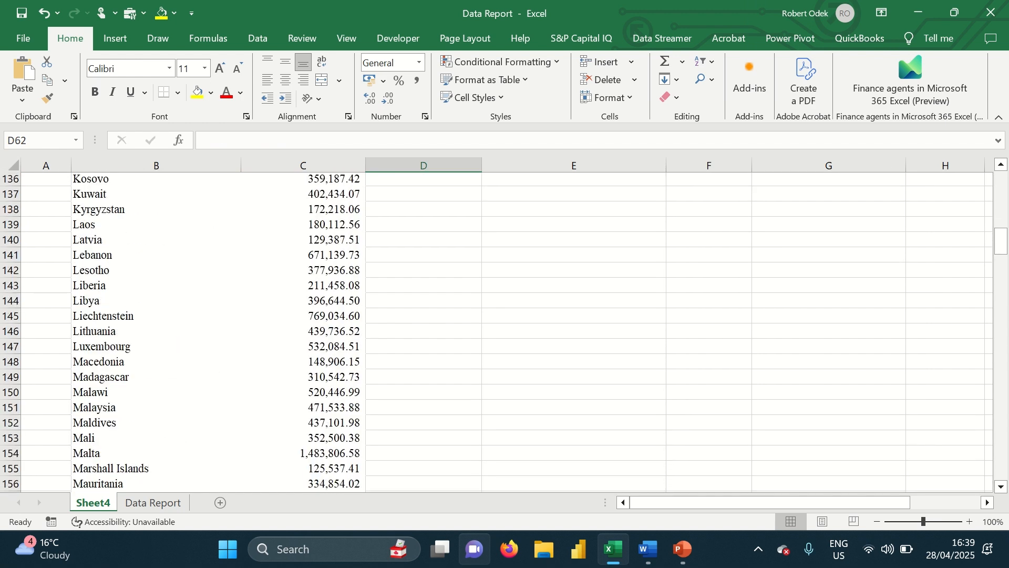
scroll(496, 332, "down", 20)
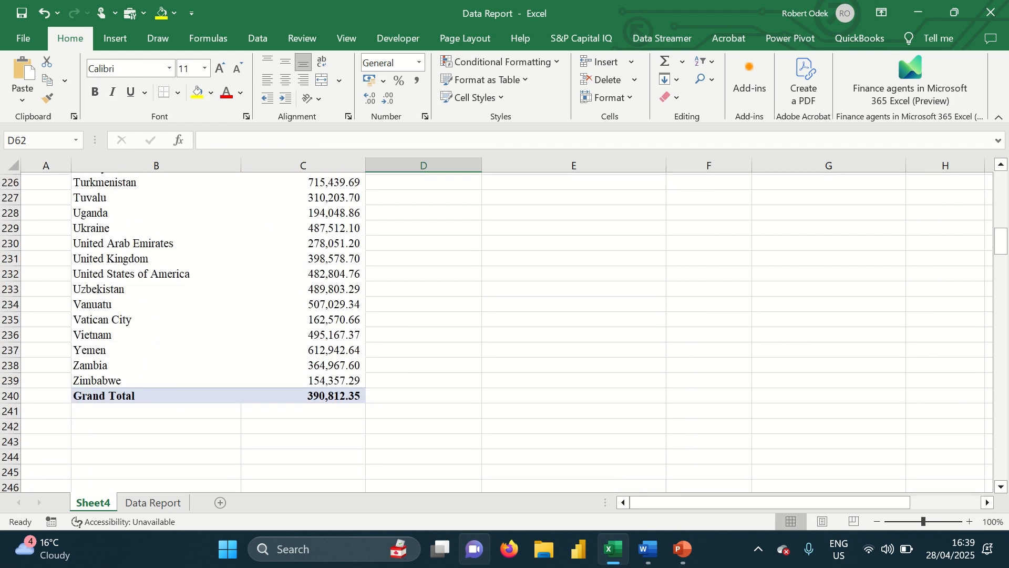
scroll(366, 393, "up", 1)
left_click(160, 240)
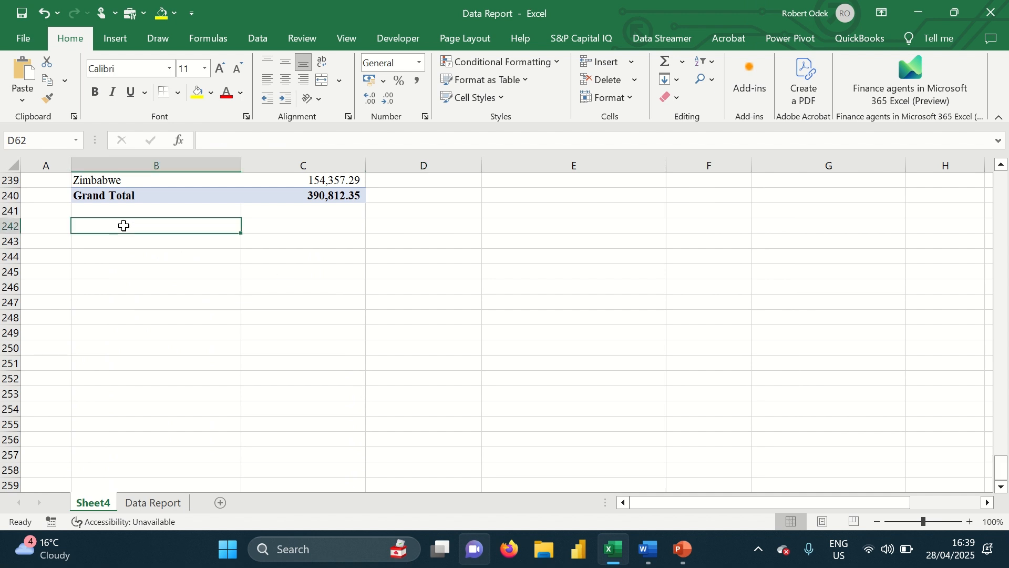
left_click(646, 556)
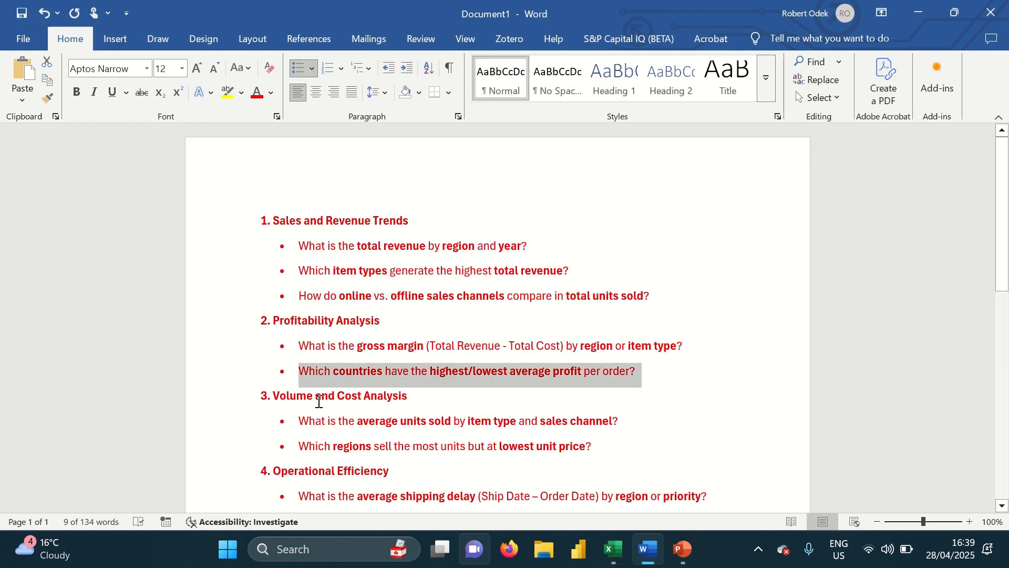
scroll(350, 420, "down", 3)
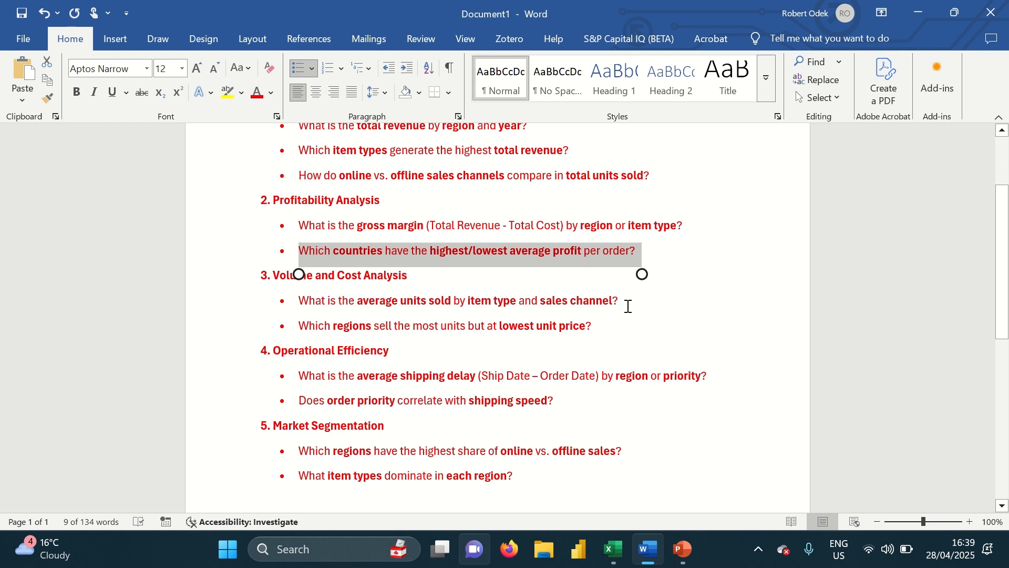
left_click_drag(629, 303, 302, 312)
key("ctrl+c")
left_click(612, 549)
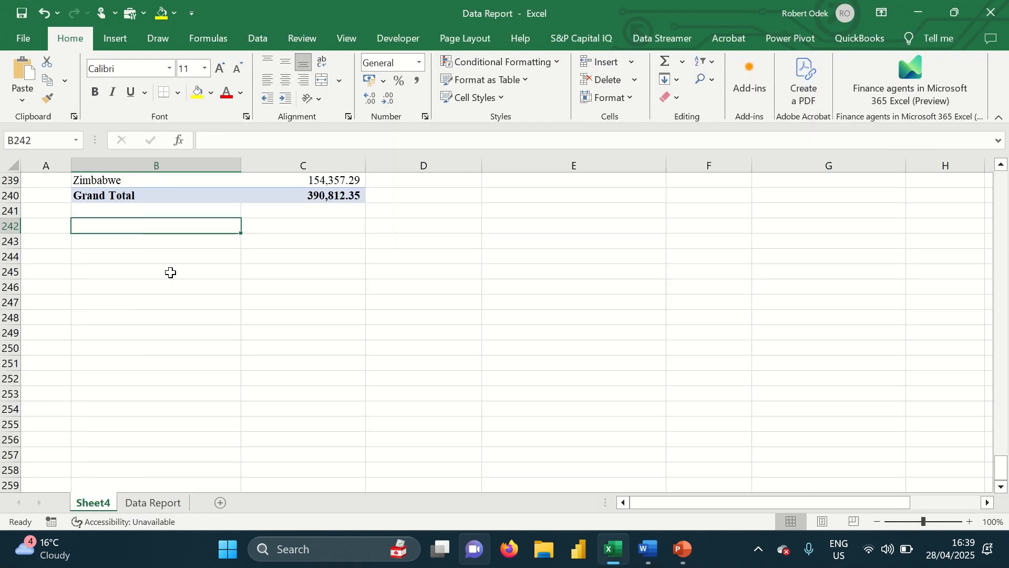
key("ctrl+v")
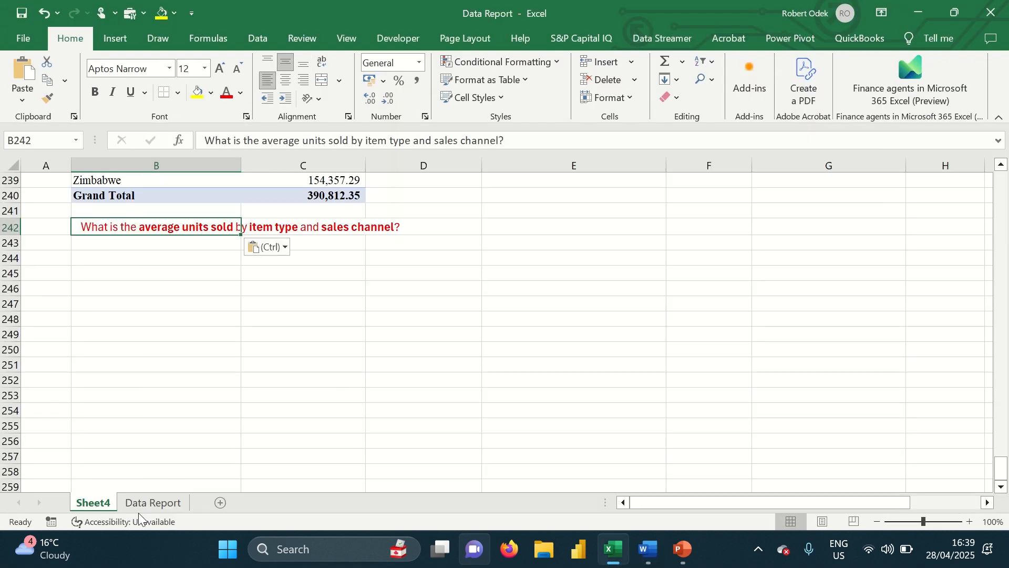
- Insert a PivotTable from the Data Report range A1:P1002 into the existing worksheet at Sheet4 cell B243
left_click(156, 502)
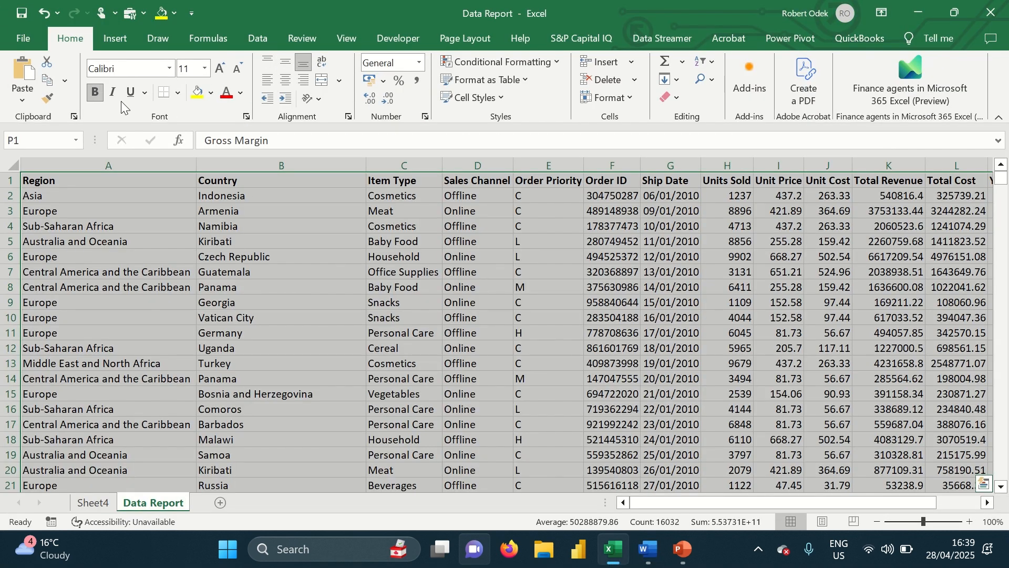
left_click(113, 42)
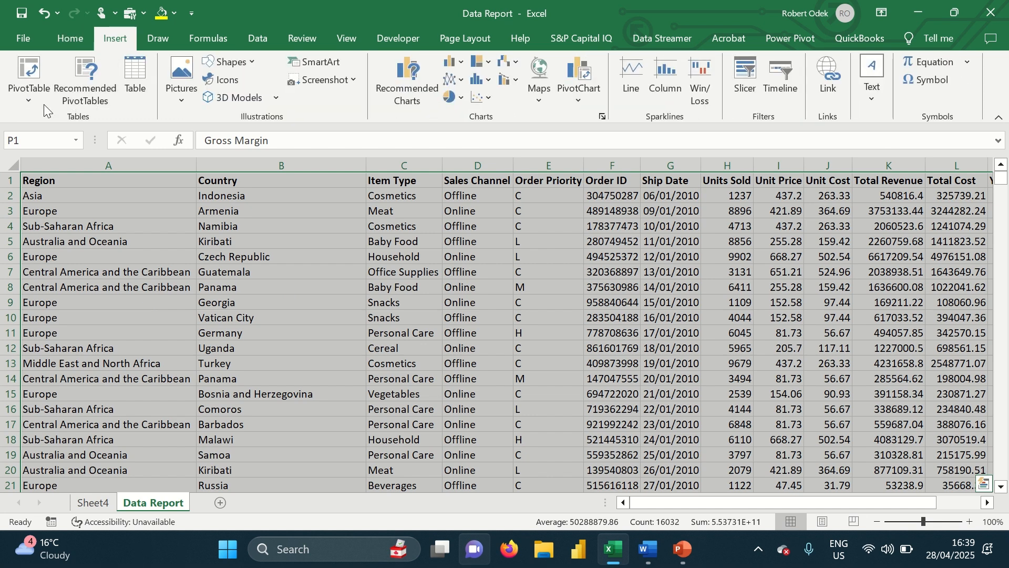
left_click(24, 102)
left_click(27, 121)
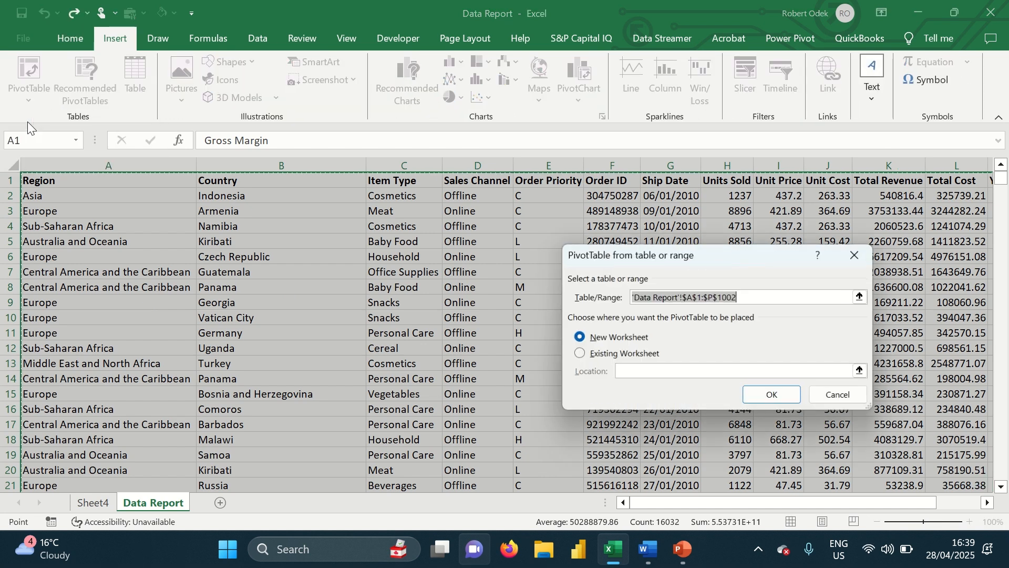
left_click(581, 353)
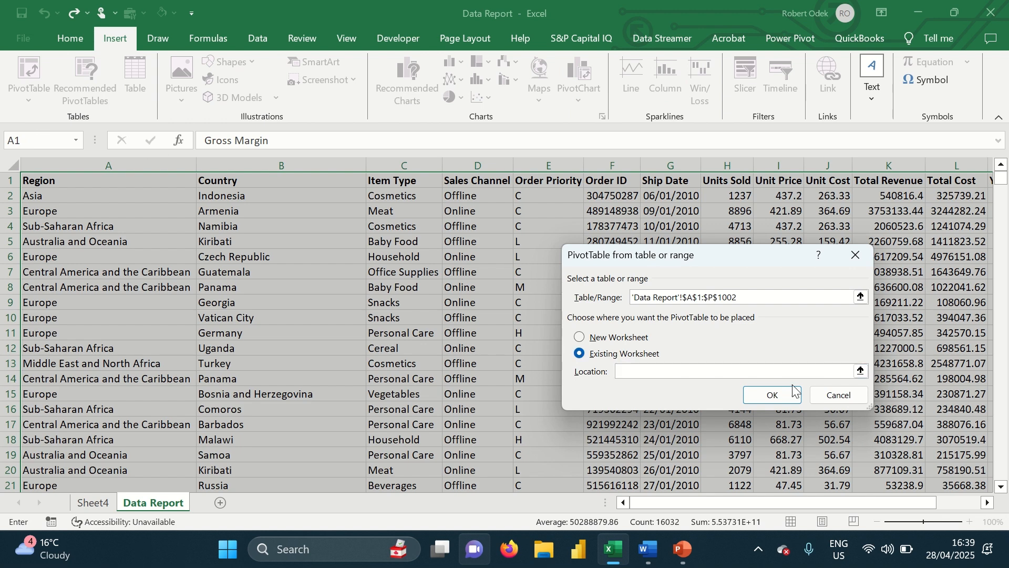
left_click(861, 370)
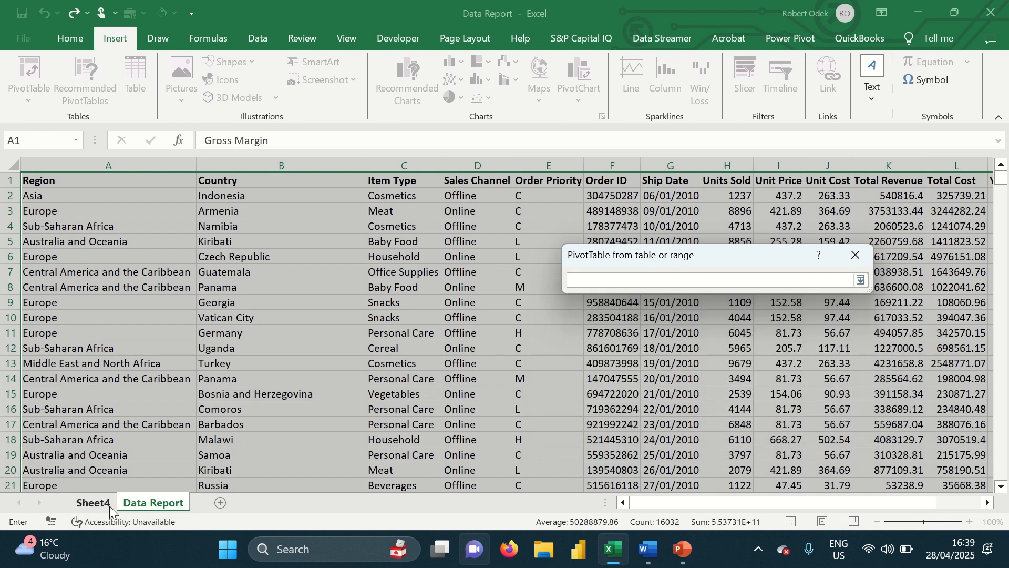
left_click(93, 503)
left_click(120, 246)
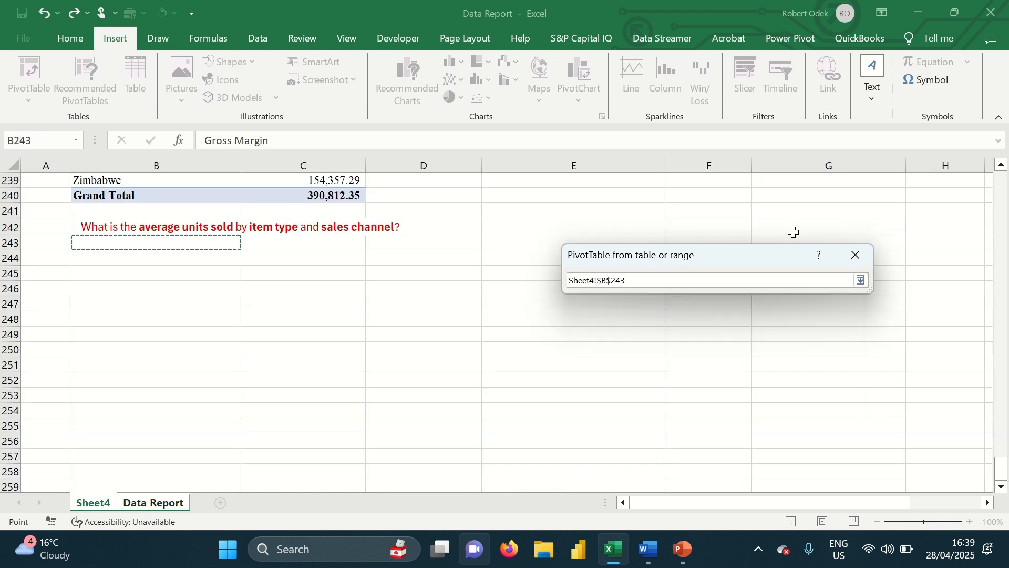
left_click(860, 280)
left_click(766, 396)
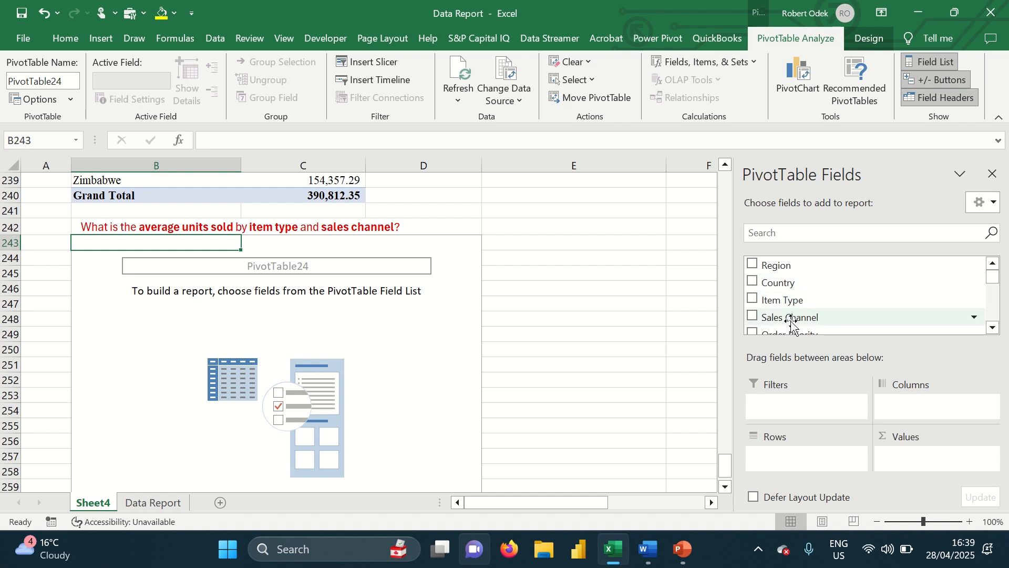
- Add Sales Channel to the columns, Item Type to the rows and Units Sold to the values of the new PivotTable
left_click_drag(793, 325, 920, 406)
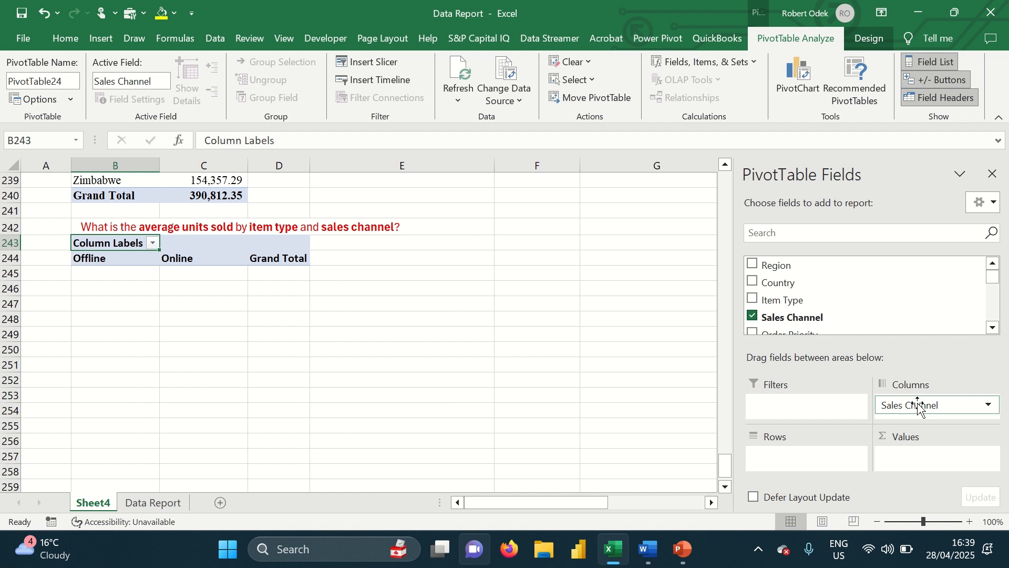
left_click_drag(784, 300, 790, 458)
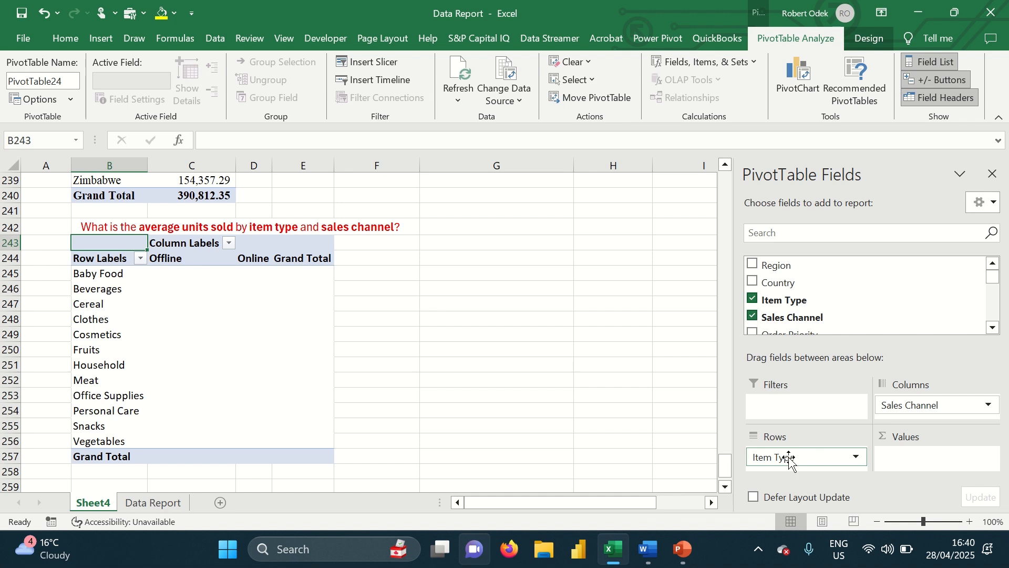
left_click(992, 328)
left_click(992, 327)
left_click(992, 327)
left_click(992, 327)
left_click(992, 327)
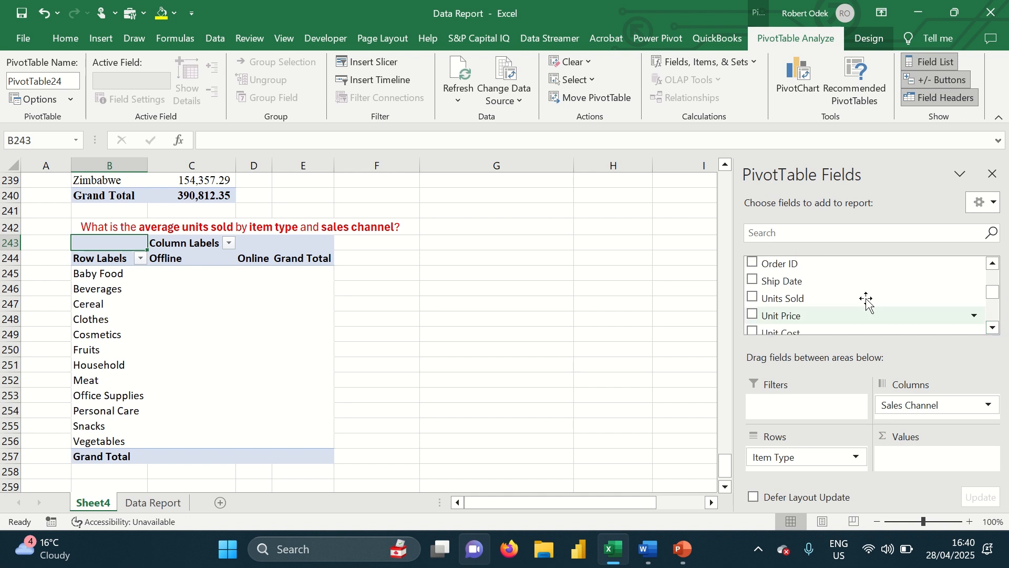
left_click_drag(815, 301, 921, 461)
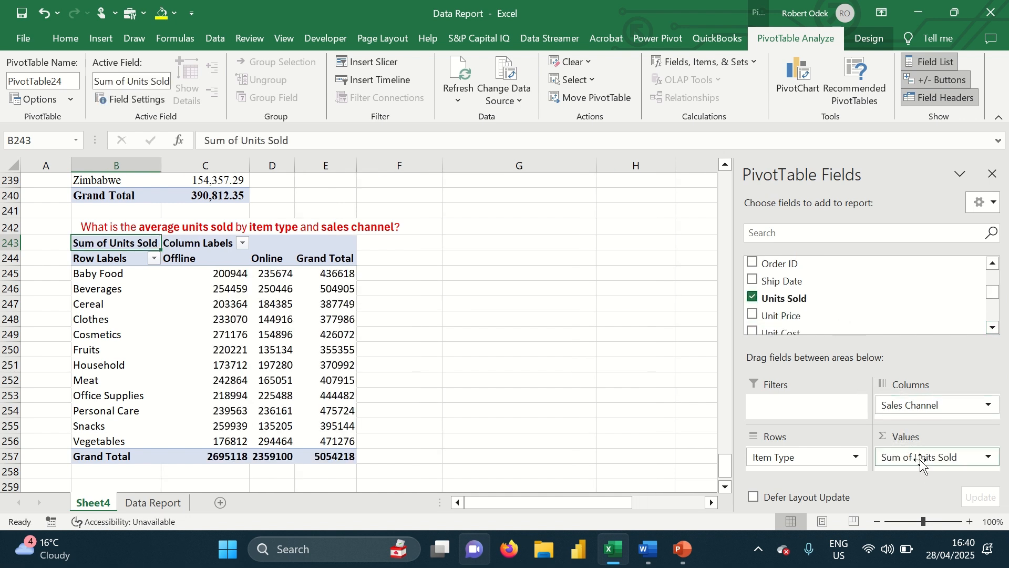
- Summarize the Units Sold value field by Average
left_click(988, 457)
left_click(953, 438)
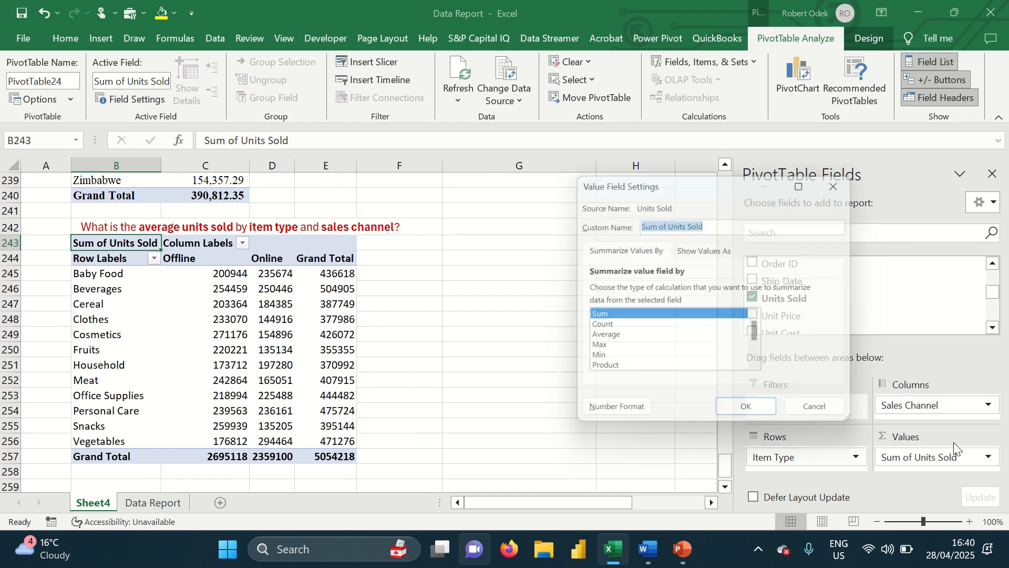
left_click(607, 342)
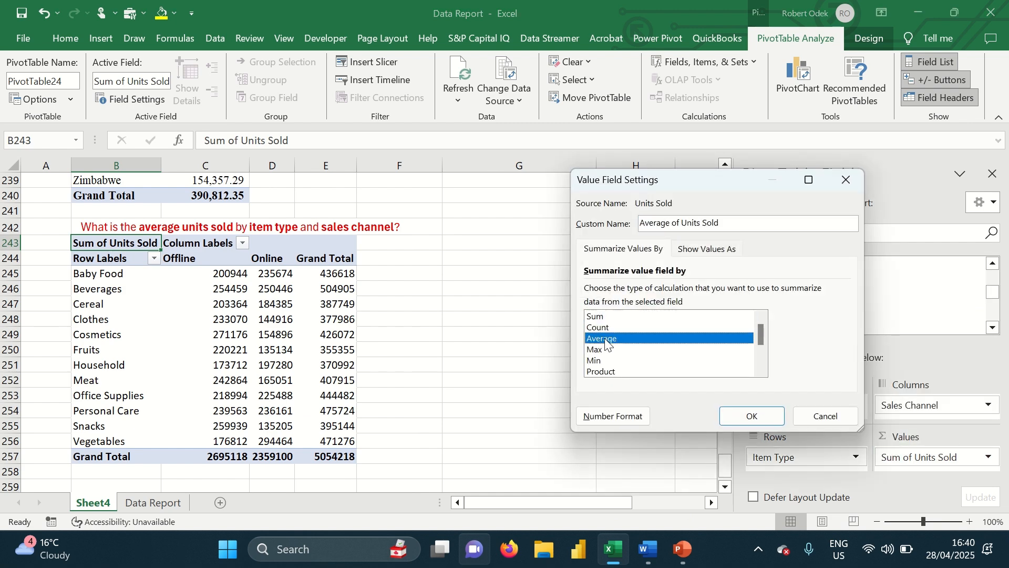
left_click(748, 416)
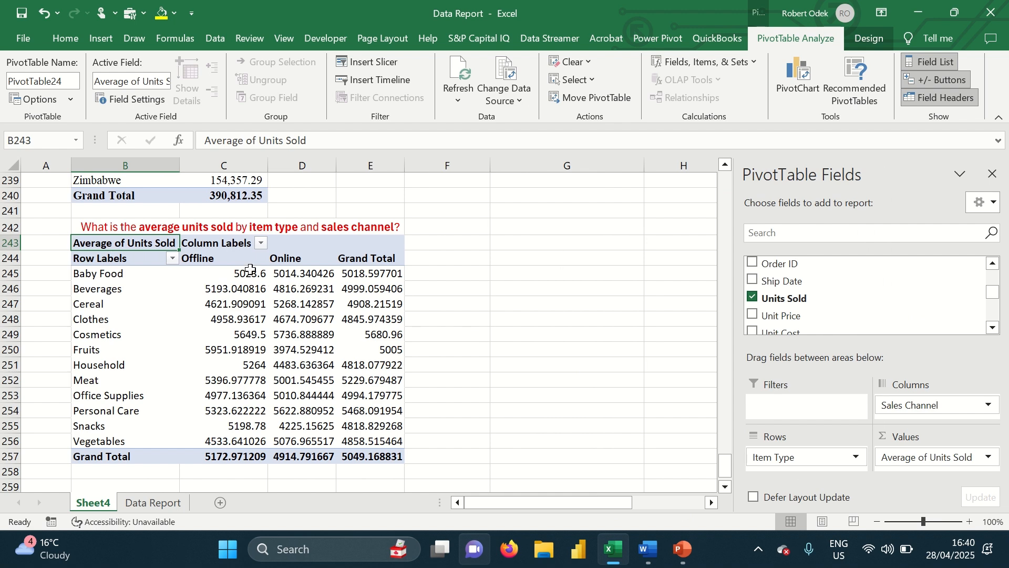
- Set the font of the average units sold PivotTable, from cell B243 down through its Grand Total row, to Times New Roman
left_click_drag(236, 270, 379, 425)
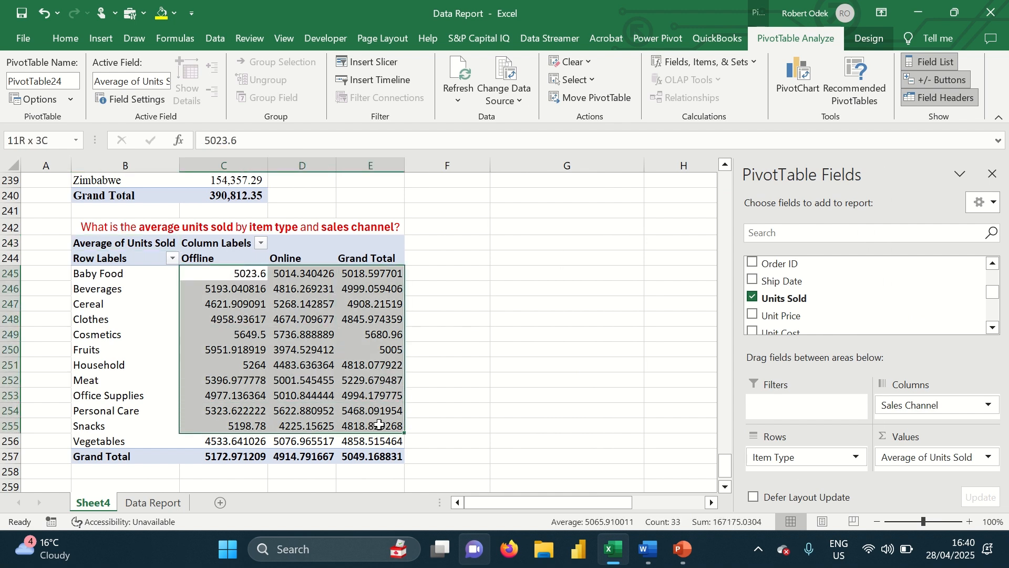
left_click(112, 237)
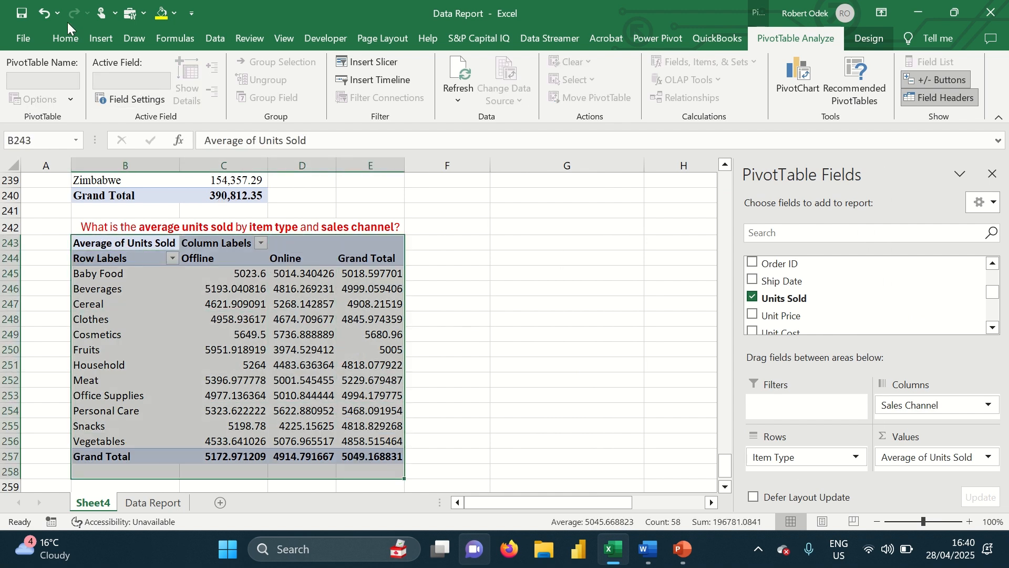
left_click(66, 37)
left_click(171, 72)
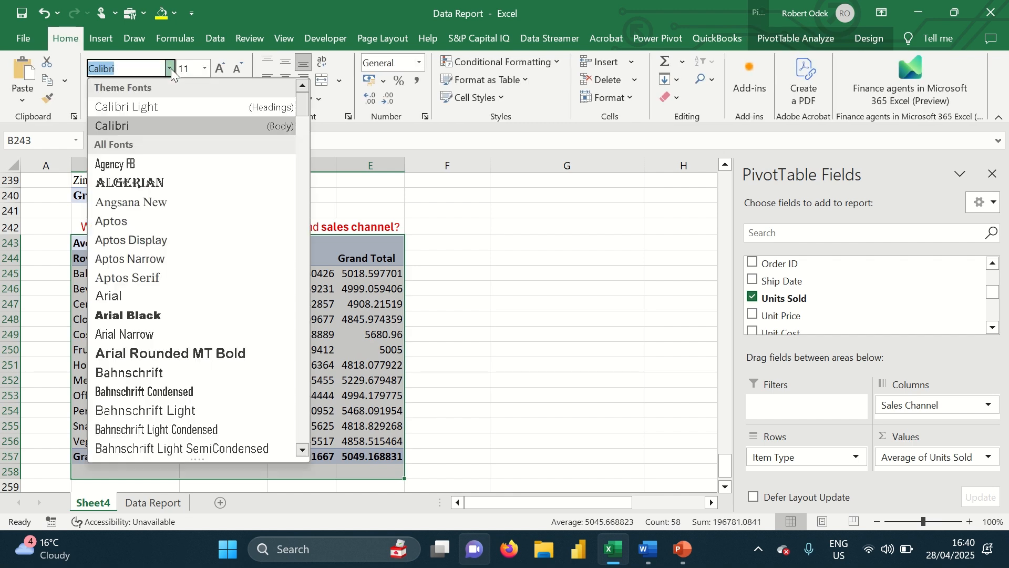
type("Times New Roman")
key("Return")
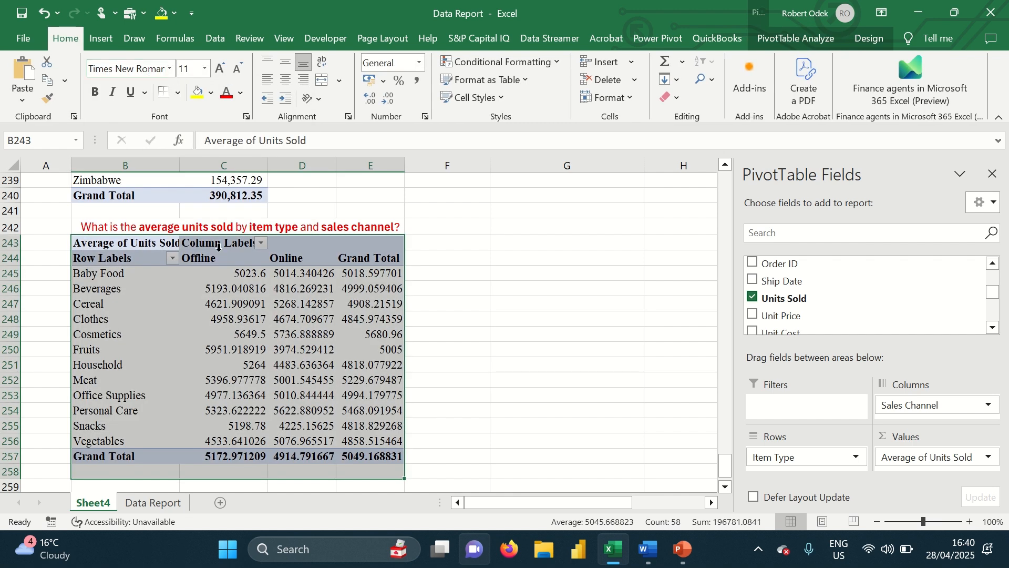
- Apply the comma number style with two decimals to the PivotTable values in C245:E257, including the grand totals
left_click_drag(228, 273, 371, 453)
left_click(415, 81)
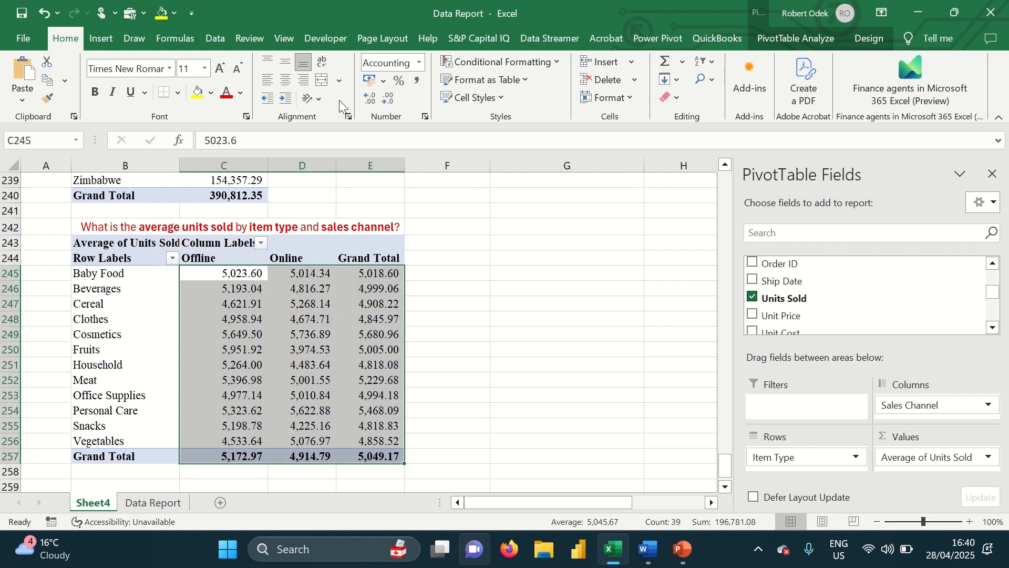
left_click(452, 288)
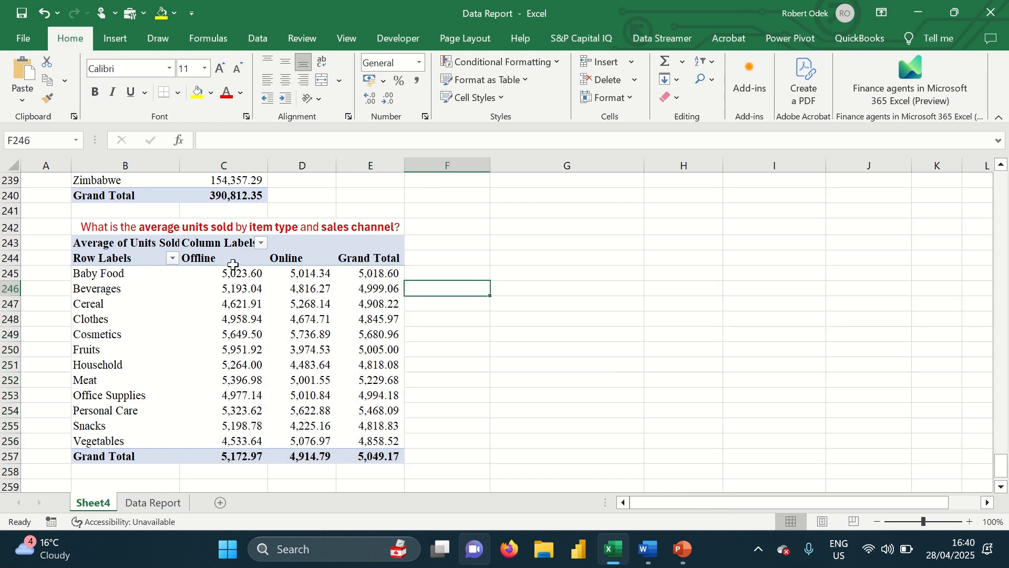
- Right-align the Offline and Online column headers in C244:D244
left_click_drag(190, 258, 304, 258)
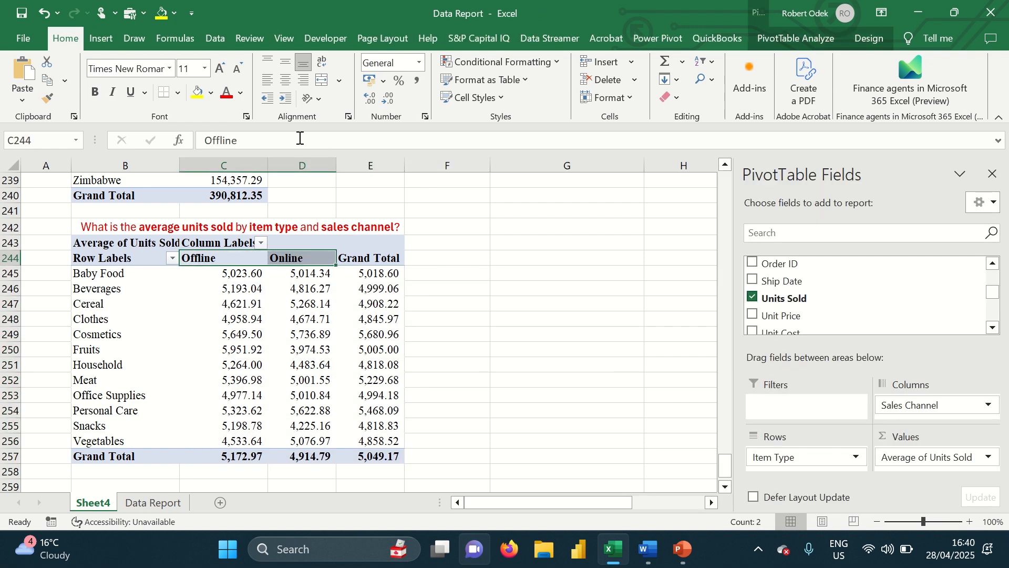
left_click(303, 80)
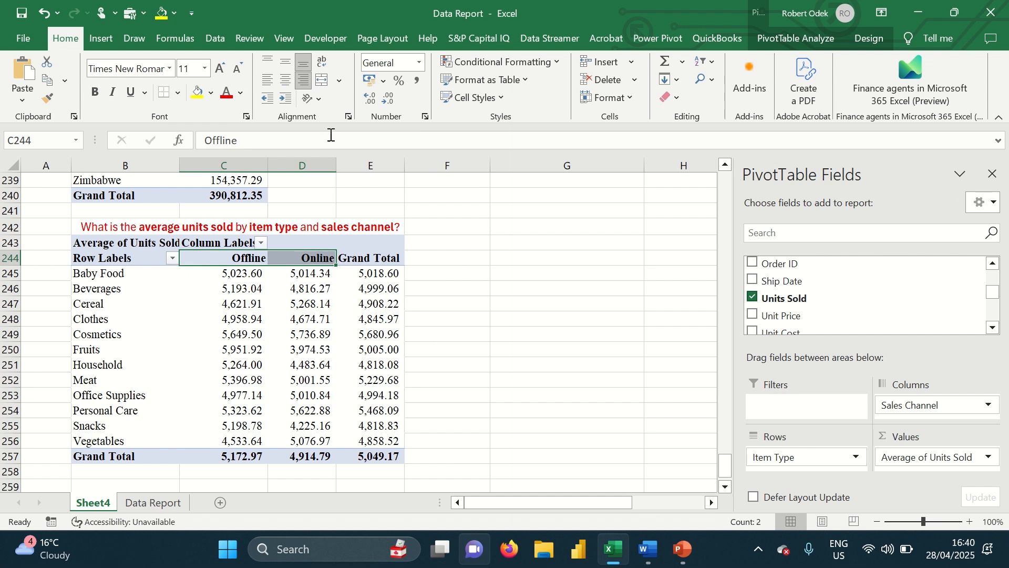
left_click(367, 258)
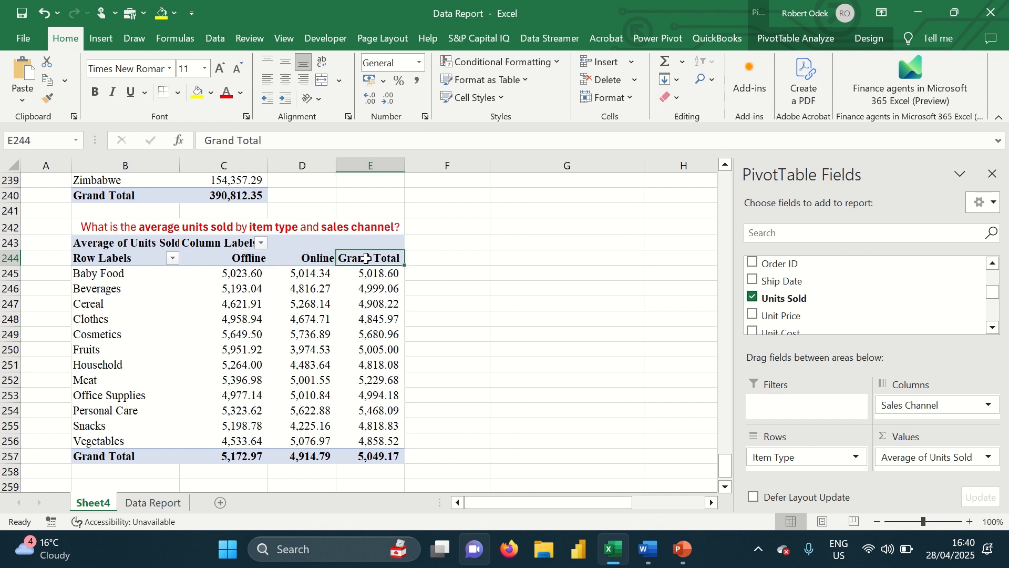
- Blank out the Row Labels header in B244 and rename the Average of Units Sold header in B243 as "Item Type."
left_click(95, 256)
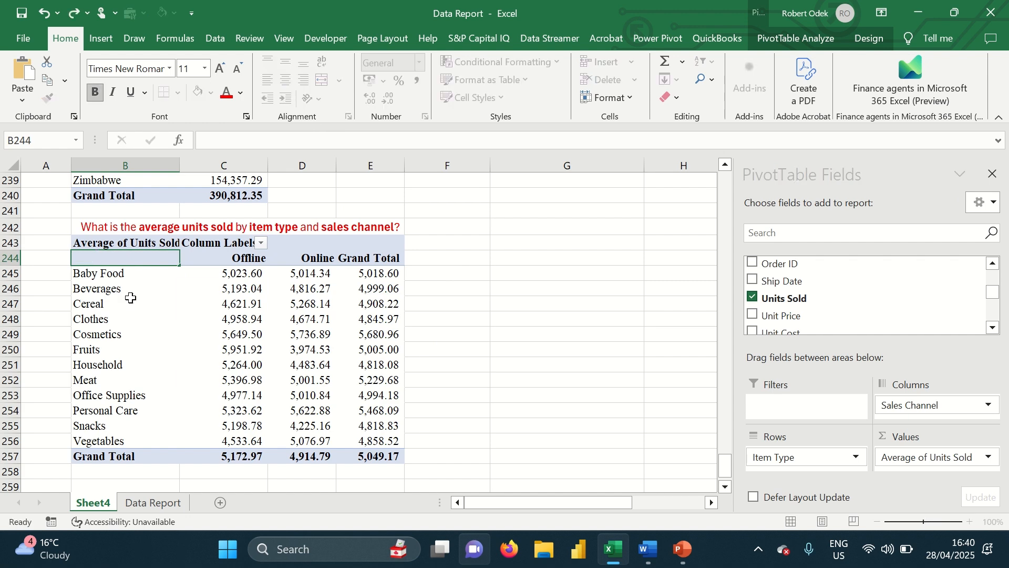
left_click(131, 298)
left_click(90, 243)
left_click(102, 242)
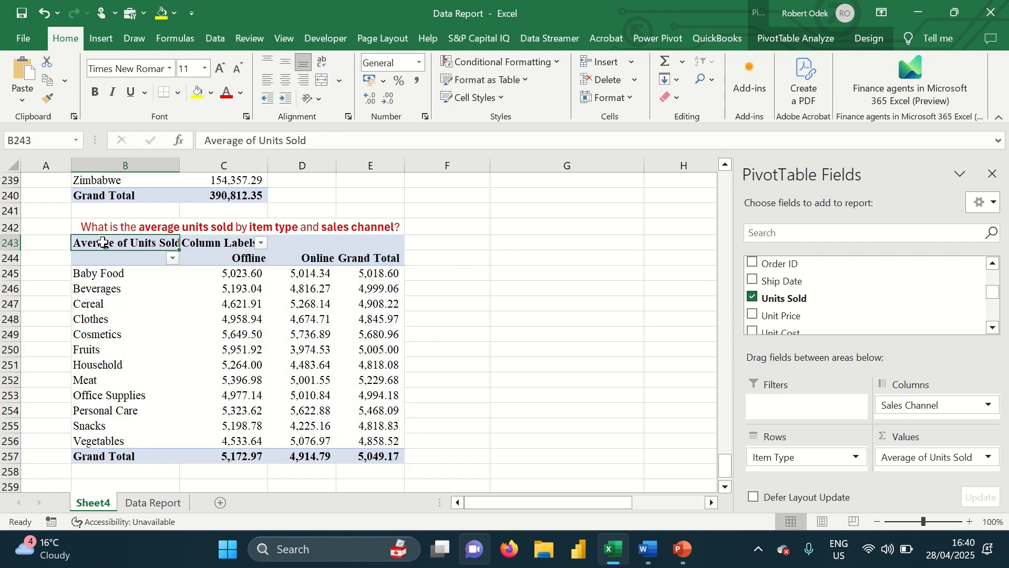
type("It")
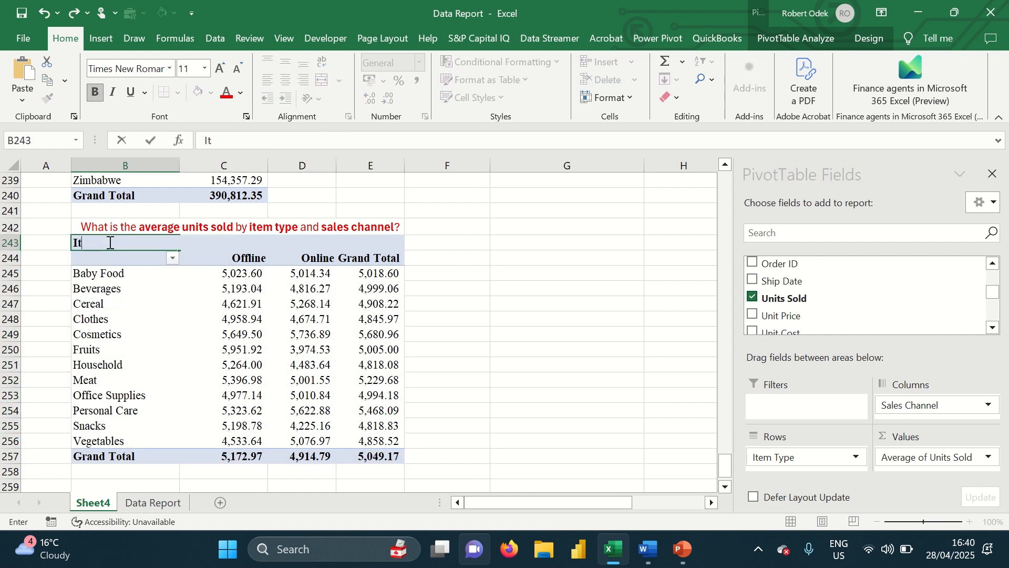
type("em Type.")
key("Return")
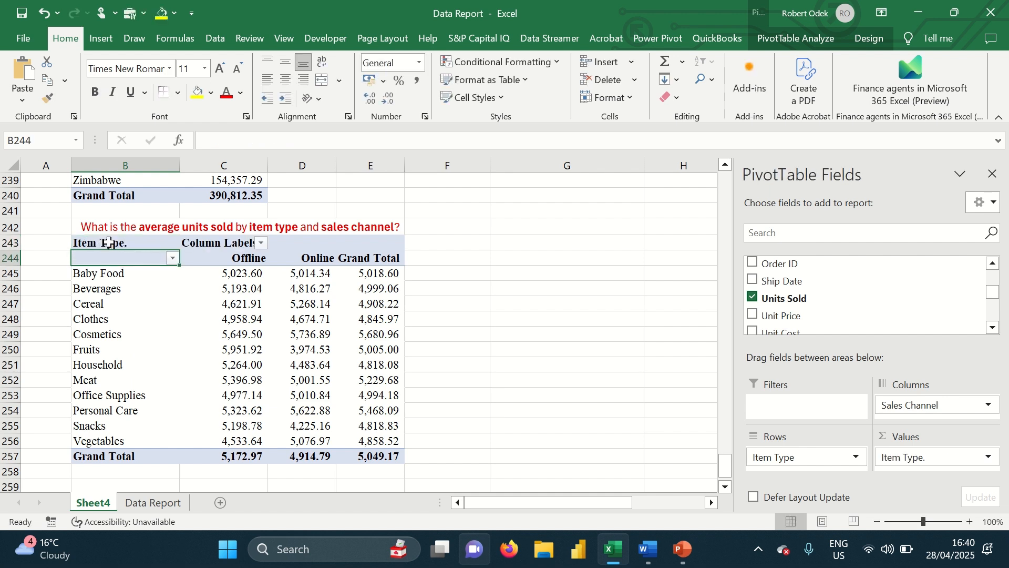
- Rename the Column Labels header in C243 as "Sales Channel"
left_click(197, 245)
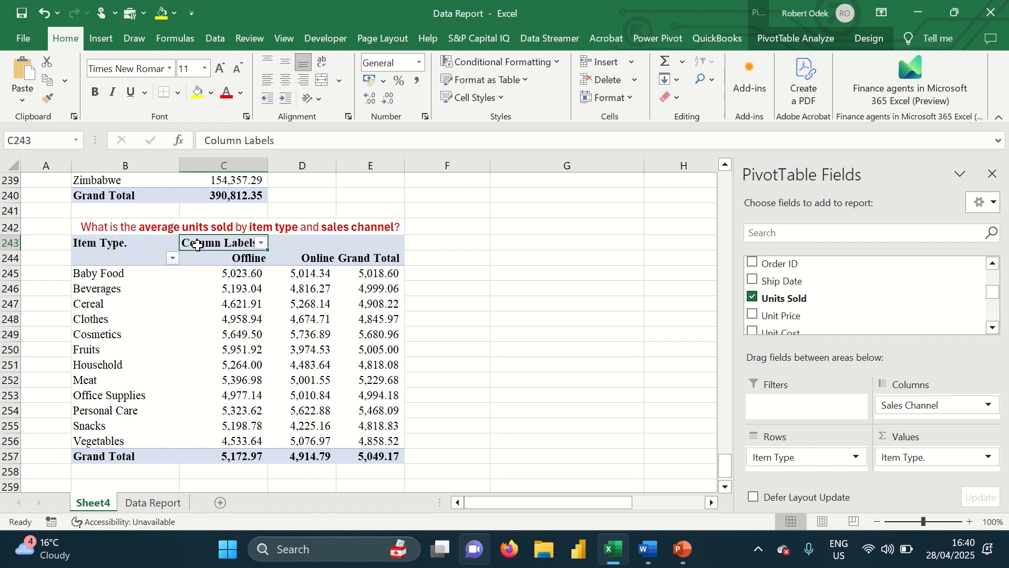
type("Sales ")
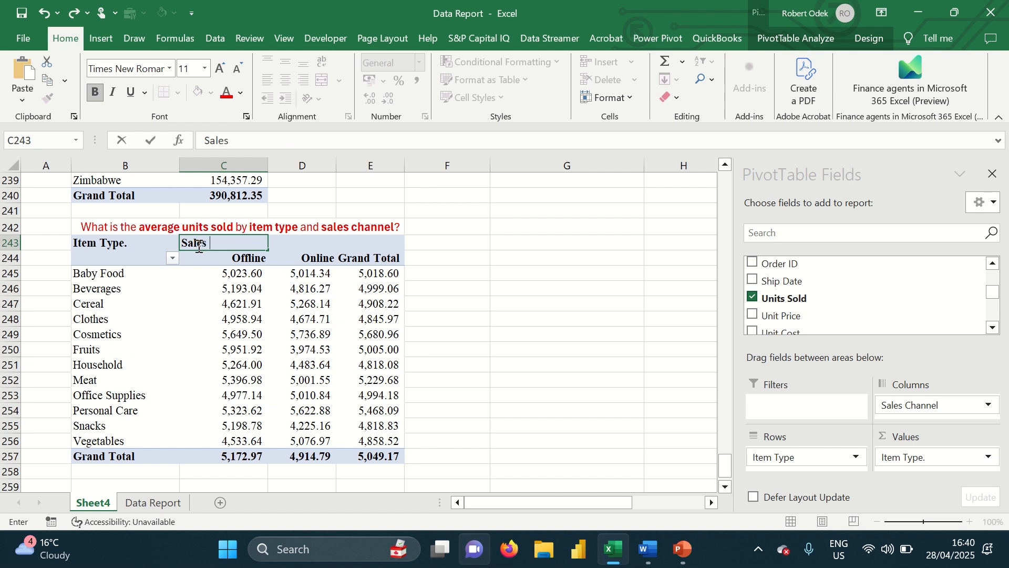
type("Channel")
left_click(470, 330)
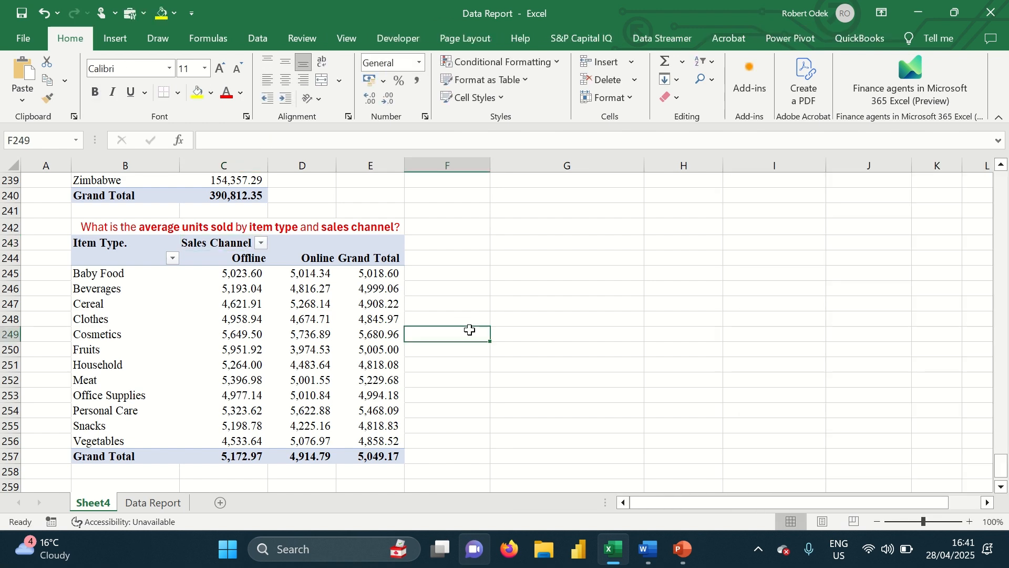